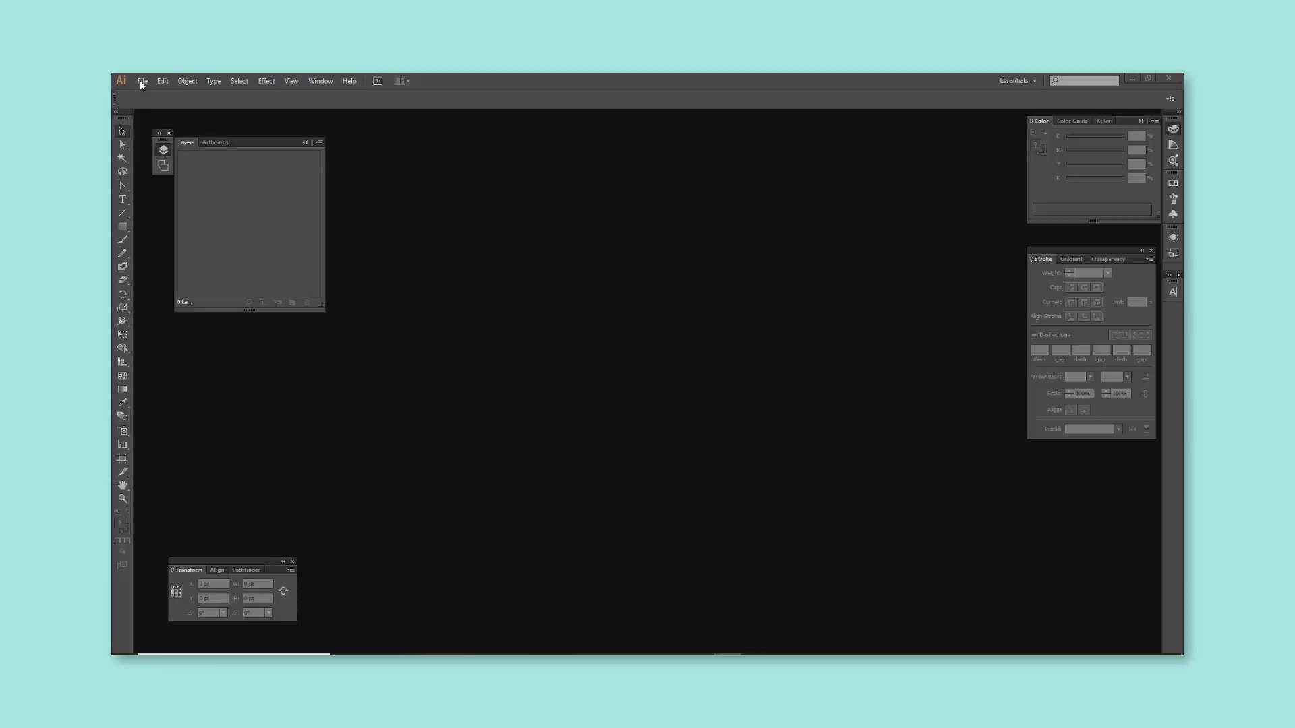
Start a new document and draw a 10 by 5 inch card rectangle.
click(139, 79)
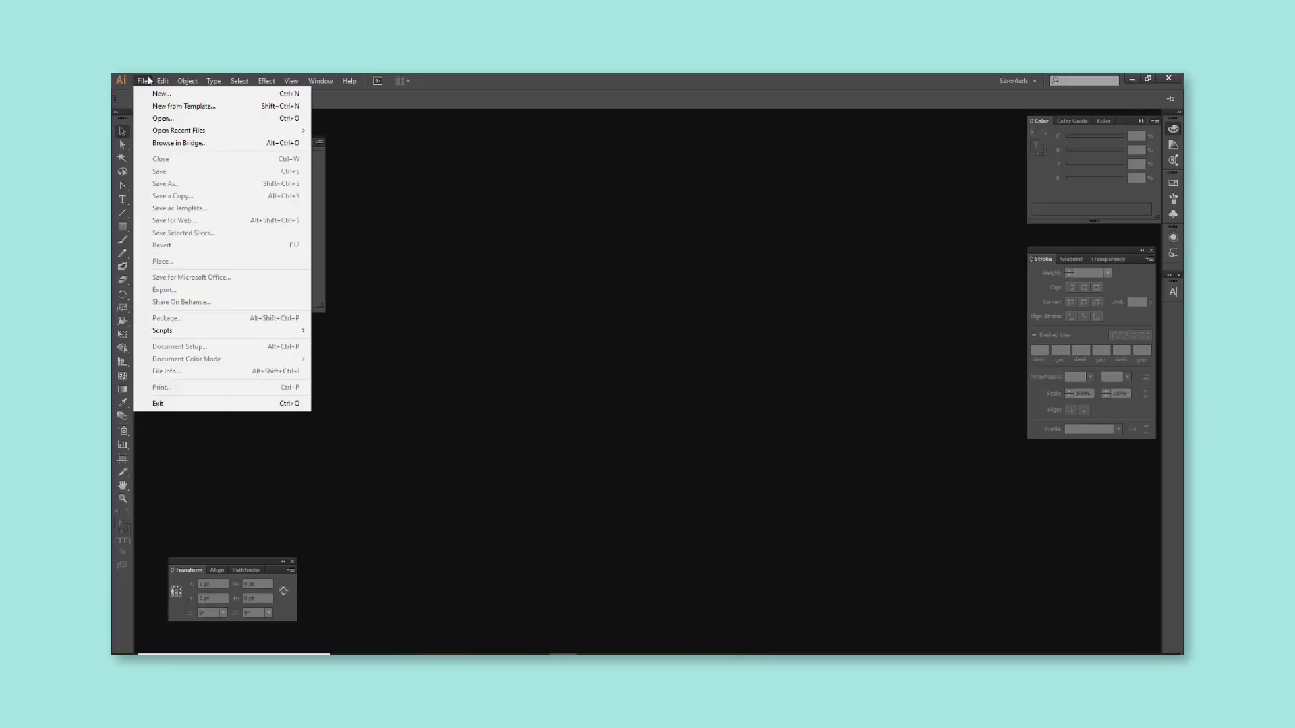
click(152, 91)
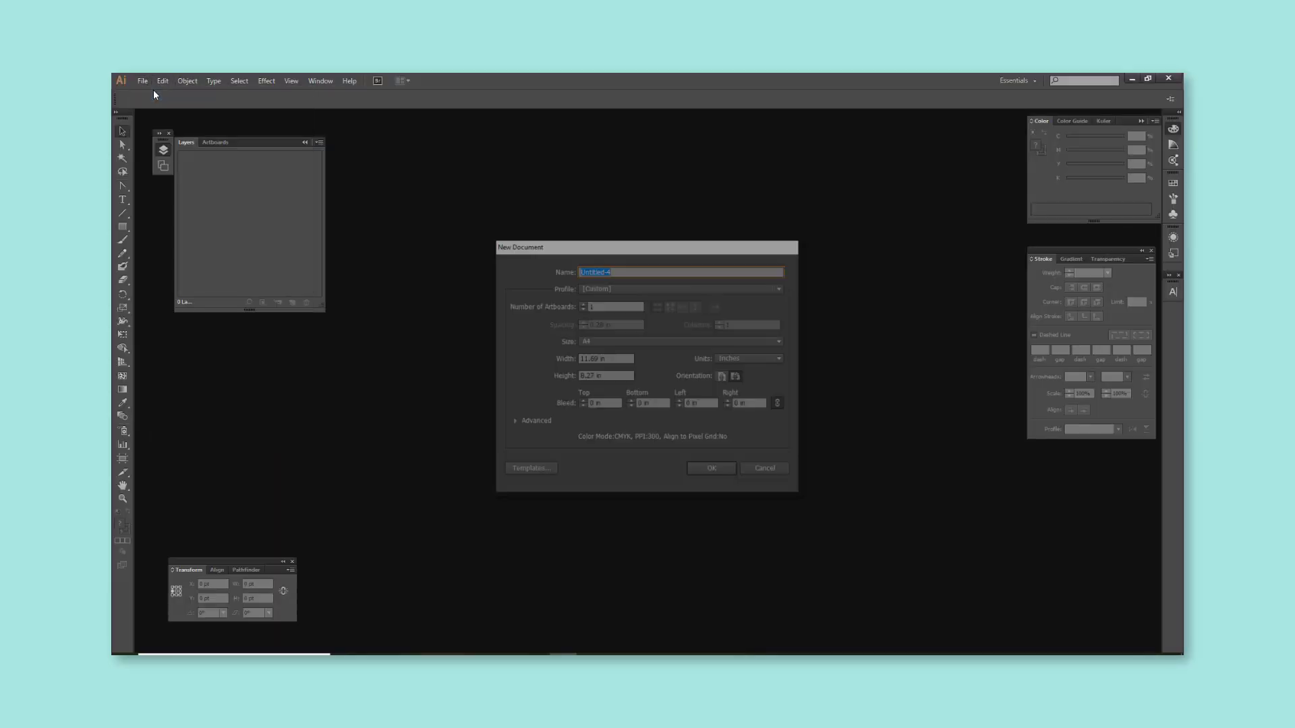
click(735, 467)
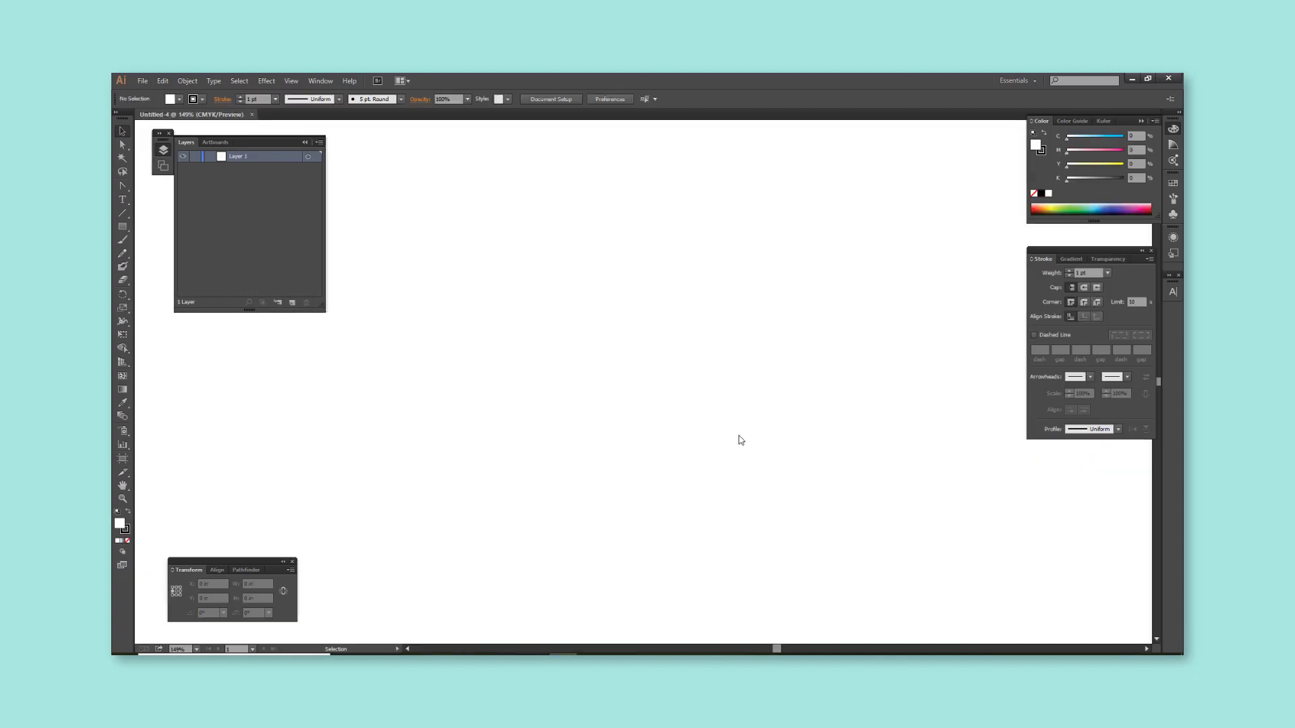
click(122, 226)
drag(376, 299, 838, 468)
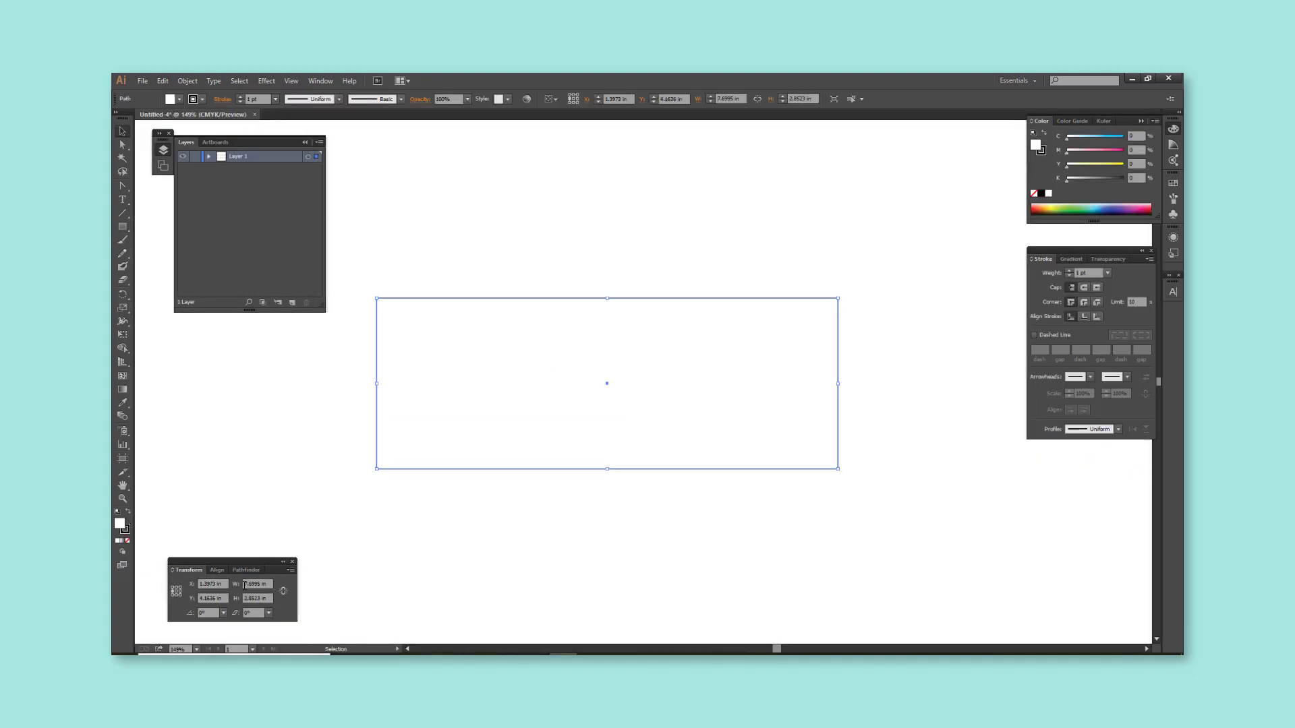
click(237, 585)
text(10)
key(Tab)
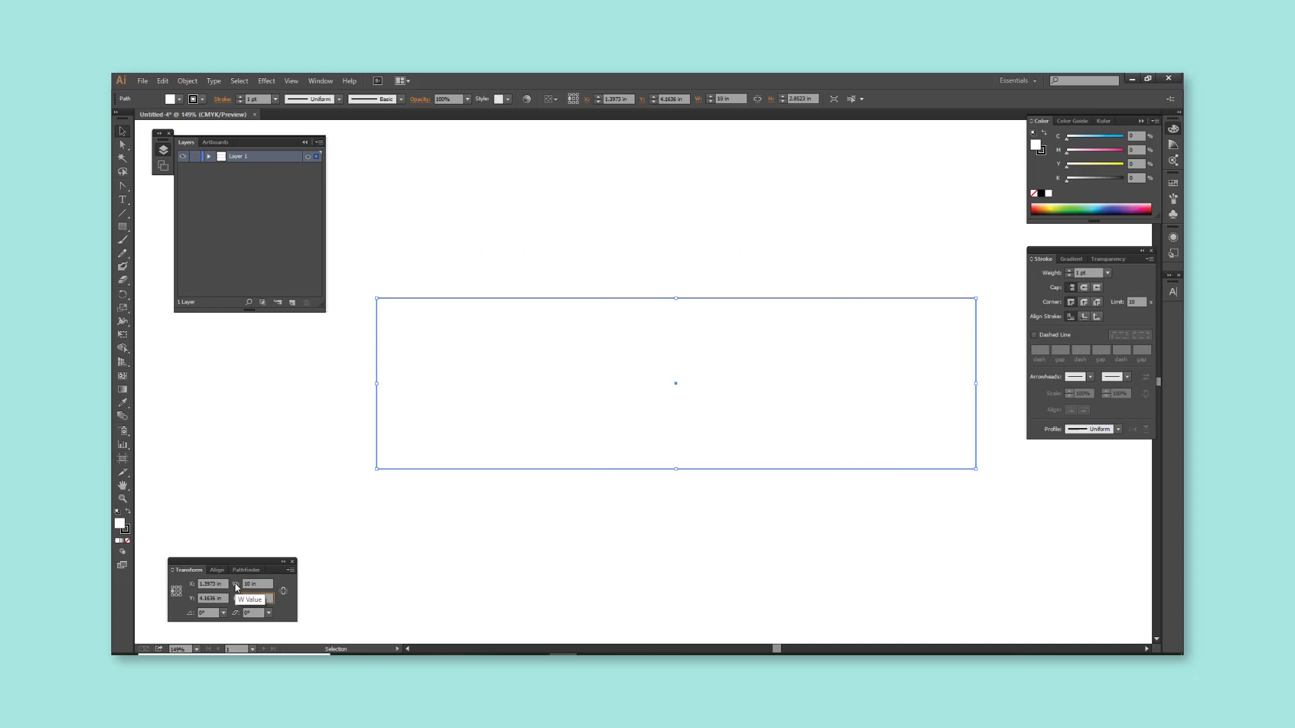
text(5)
key(Tab)
Reselect the card rectangle and give it a 2 pt outline.
click(255, 453)
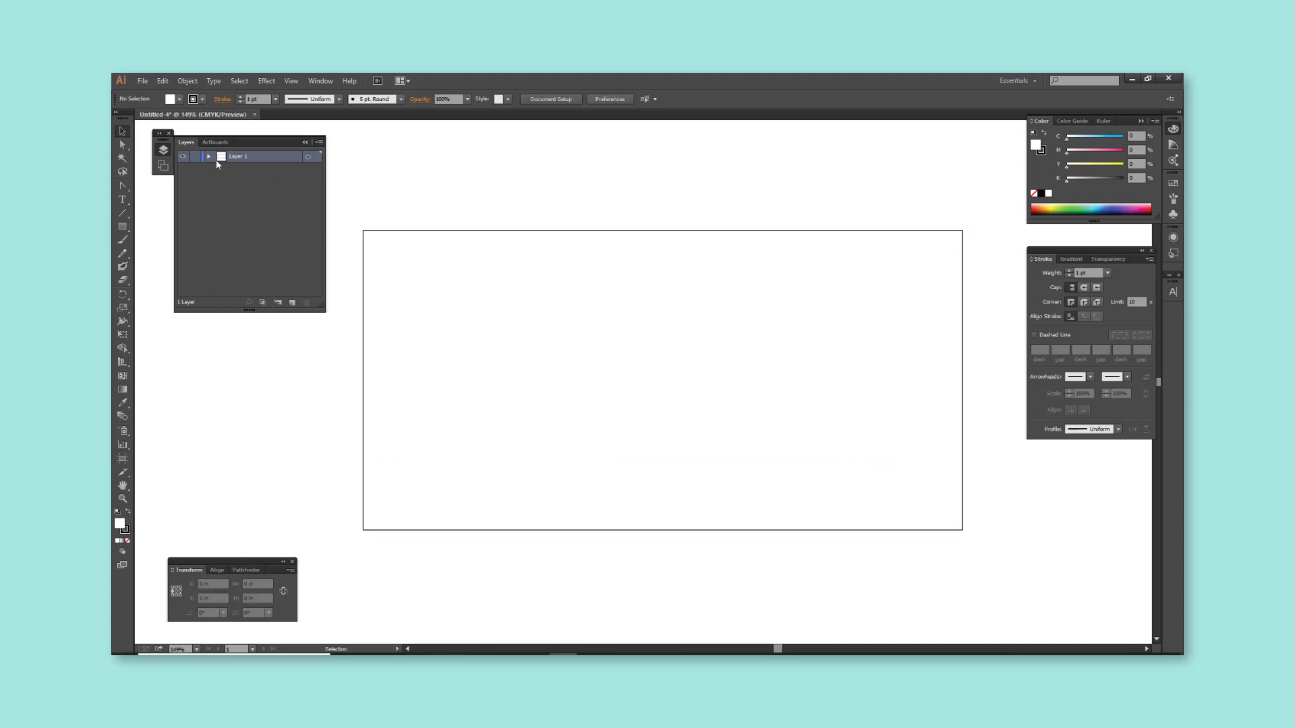
drag(413, 162, 518, 319)
click(452, 190)
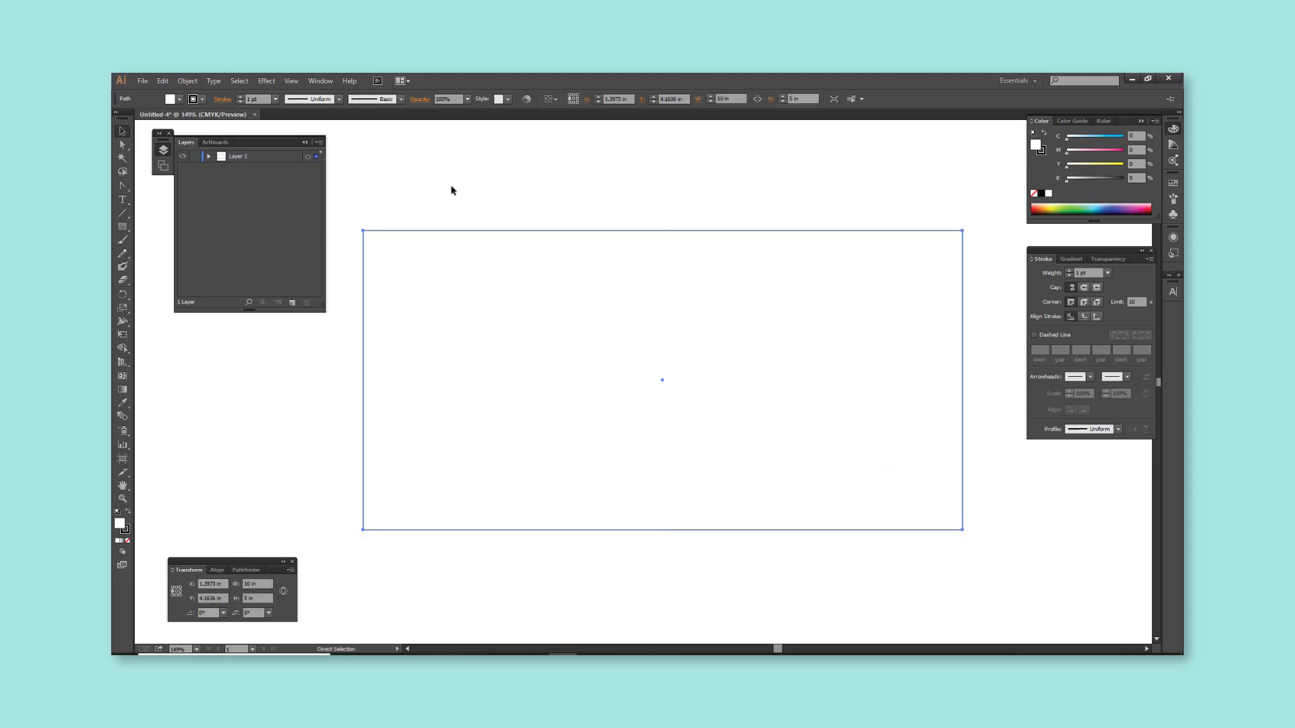
drag(498, 213, 559, 291)
click(210, 156)
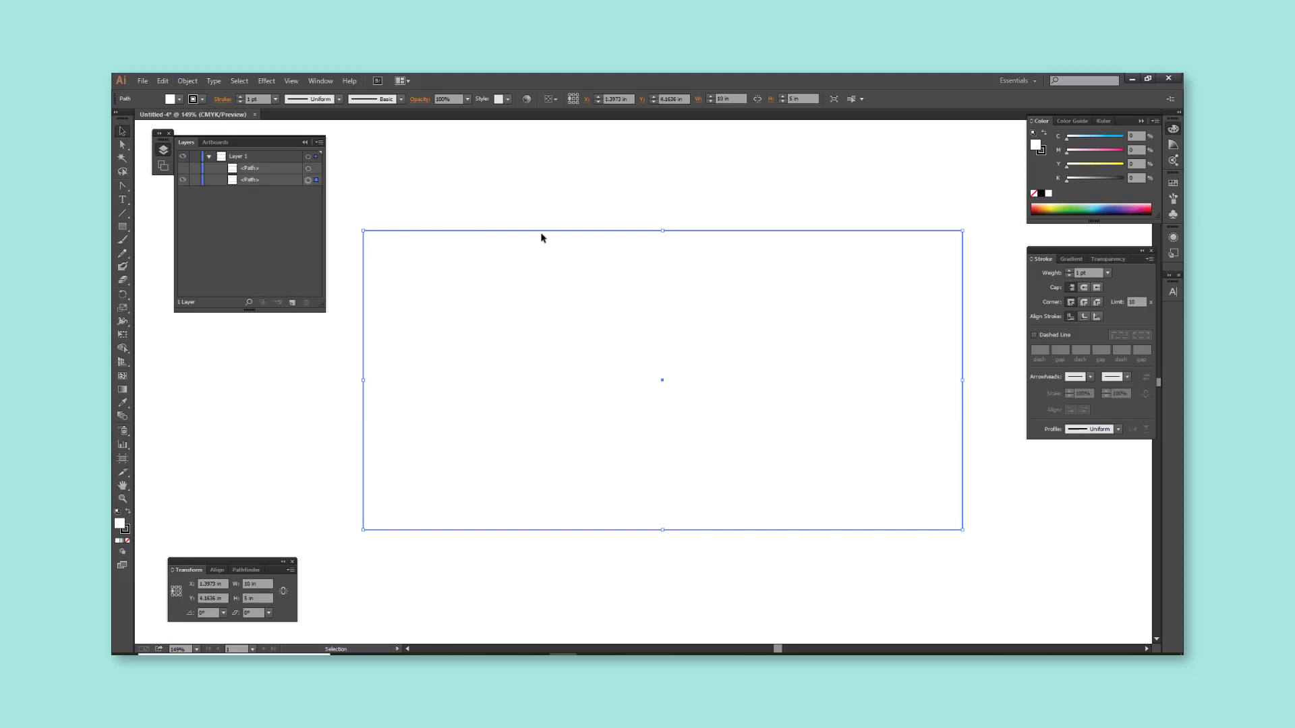
click(1069, 270)
Apply a Gaussian Blur to the selected rectangle and remove the card's outline.
click(239, 81)
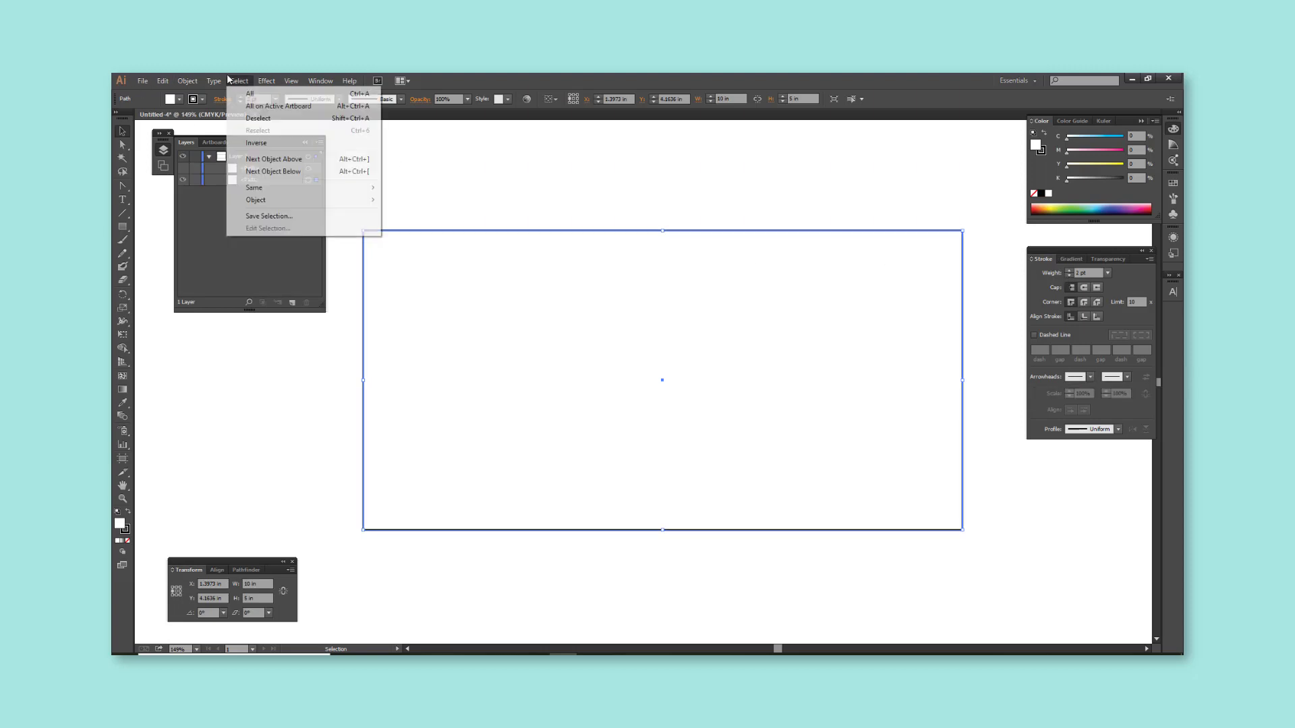
click(432, 272)
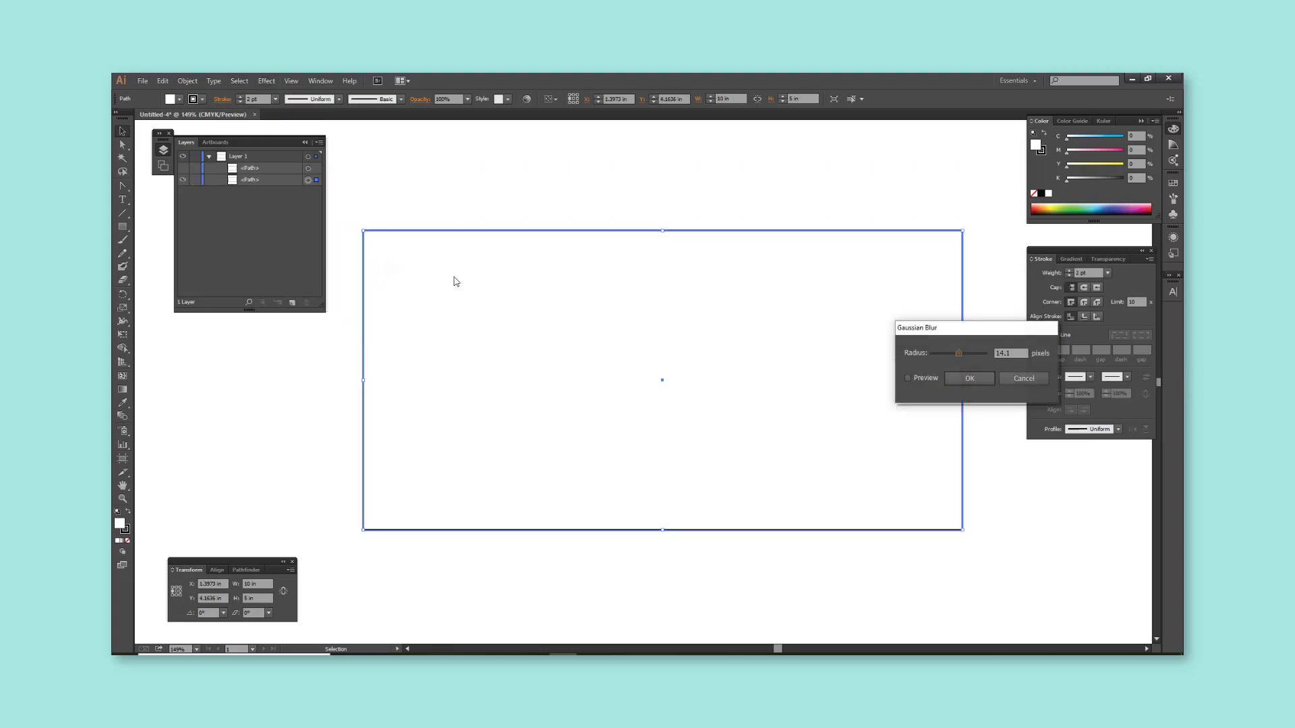
click(970, 379)
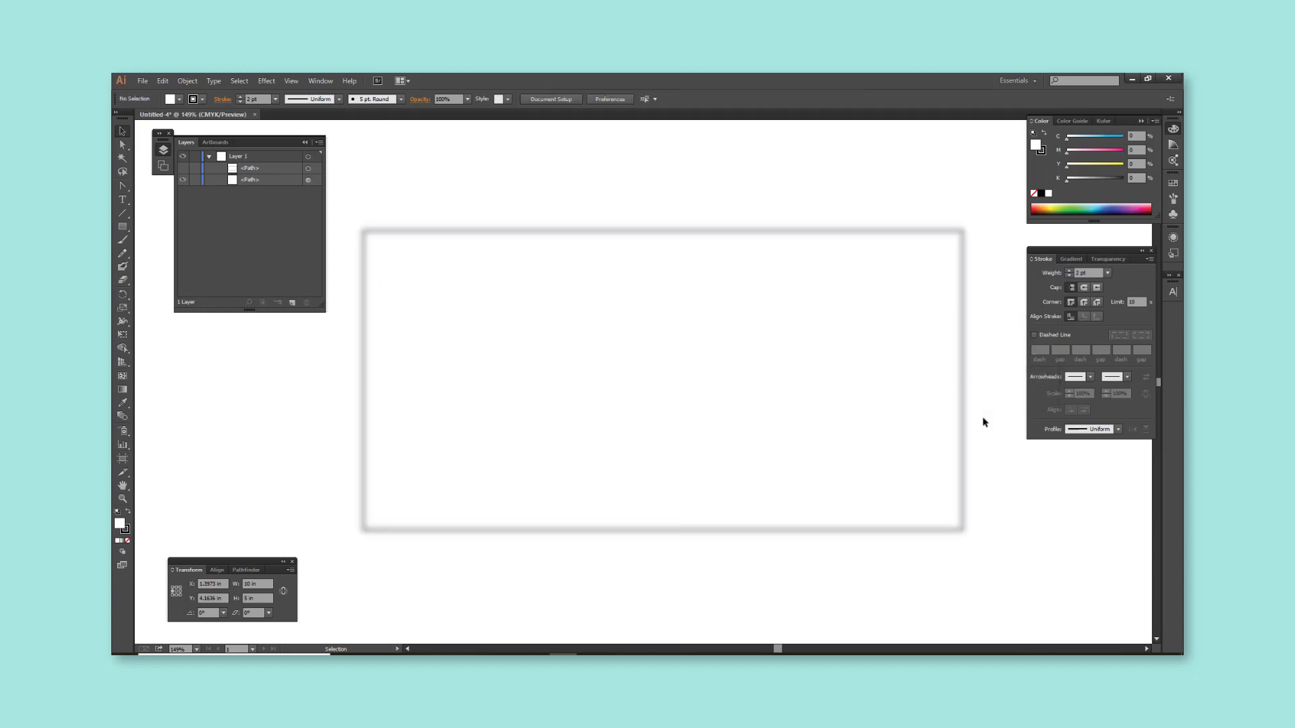
click(127, 540)
click(208, 485)
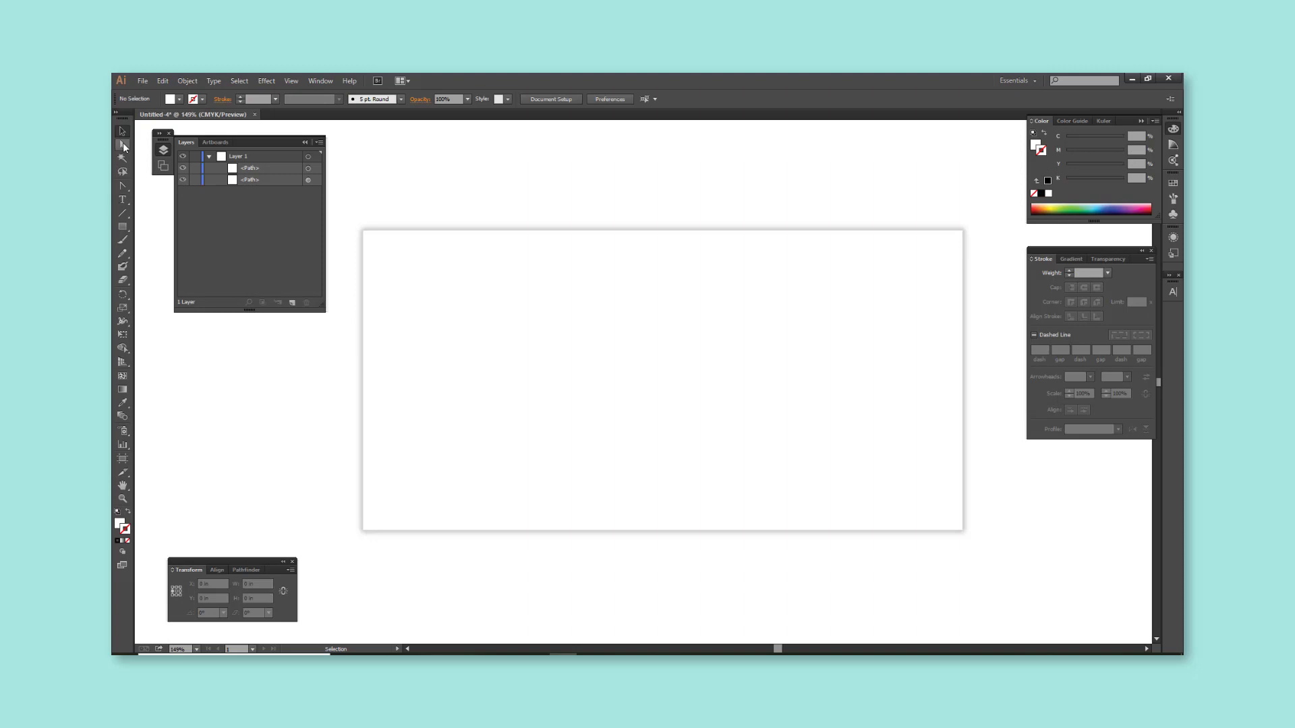
click(123, 186)
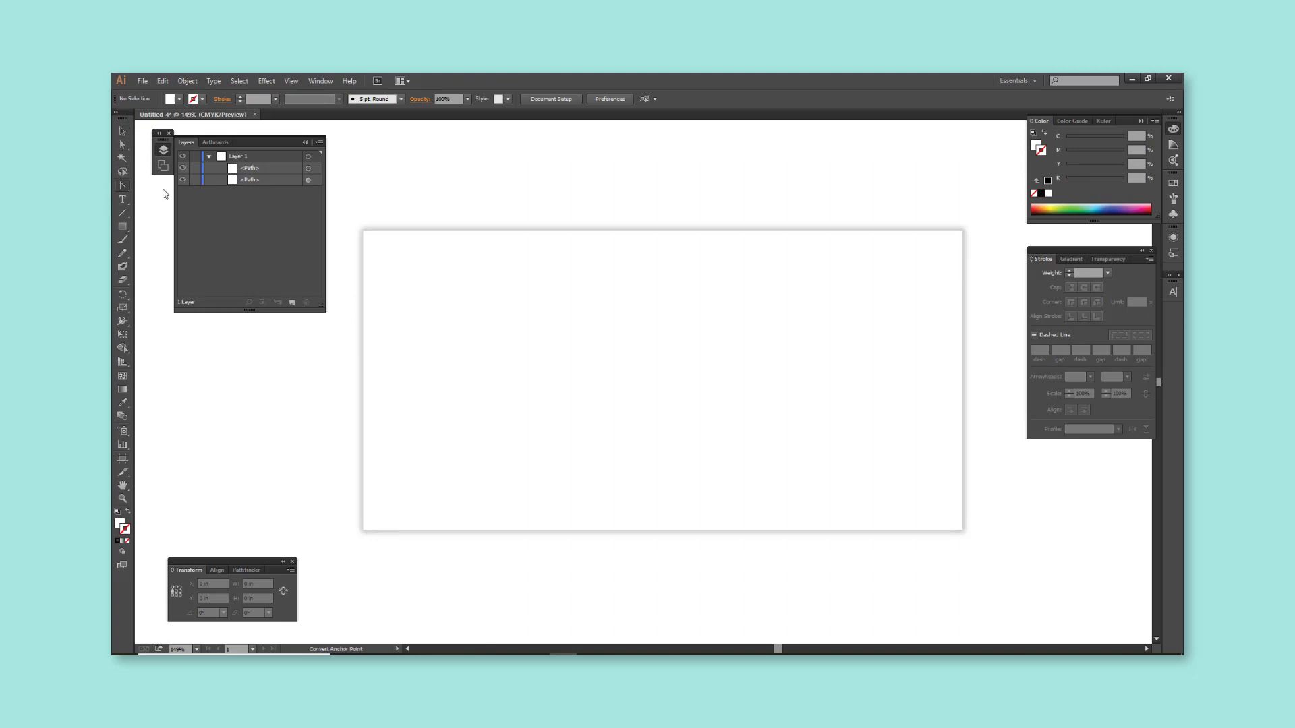
Draw a closed four-point panel over the card's left side with a slanted right edge.
click(363, 231)
click(613, 230)
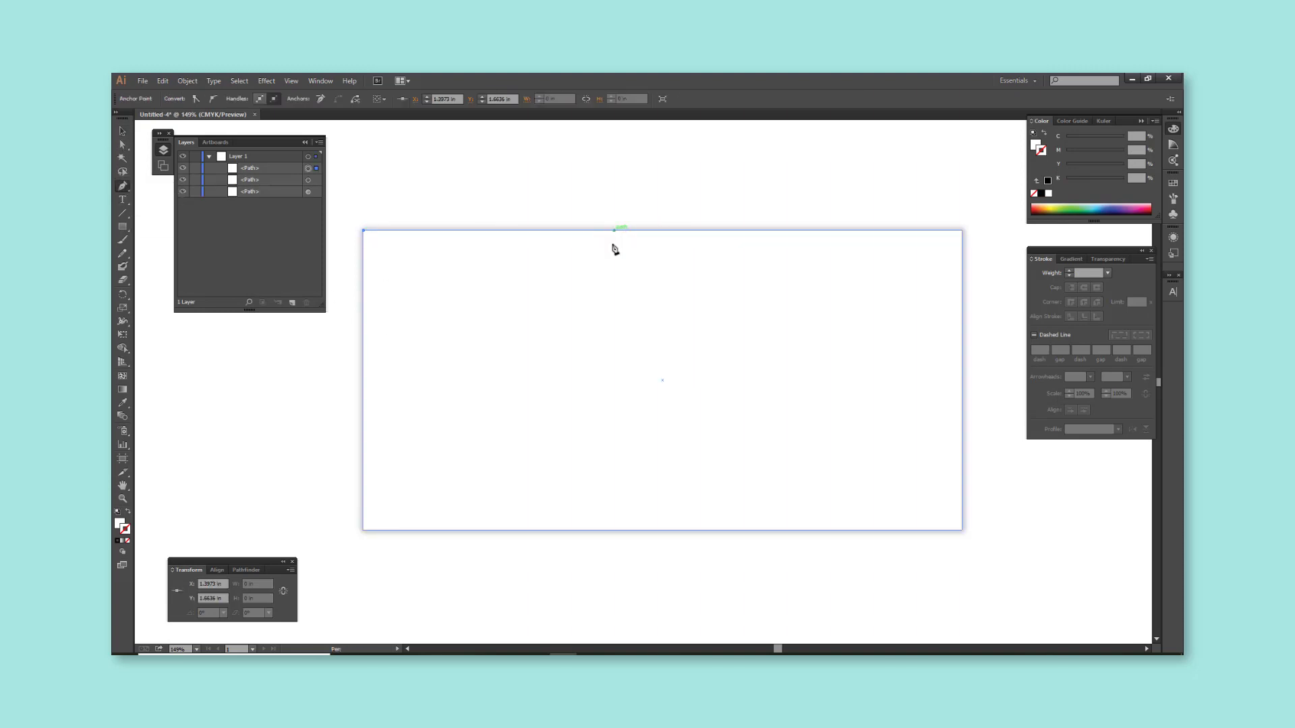
click(554, 529)
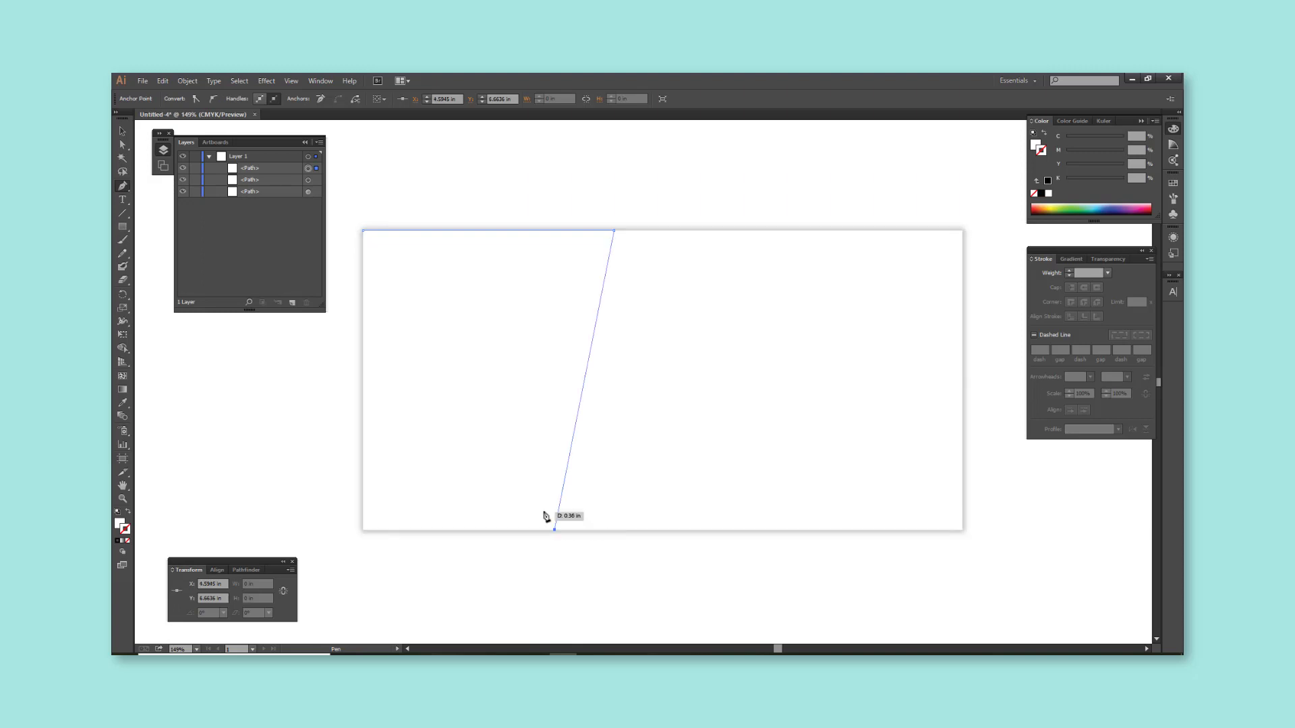
click(362, 529)
click(363, 231)
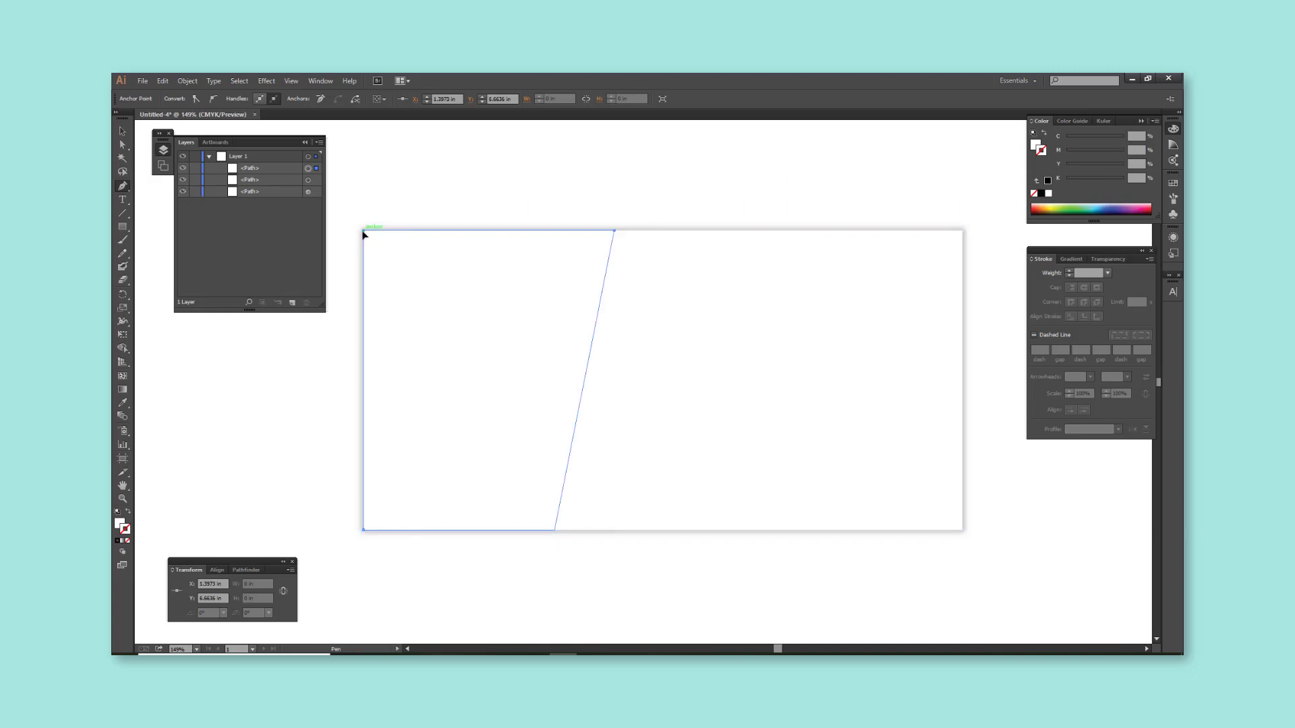
key(v)
Fill the slanted panel with a muted blue (C 55, K 32).
click(1097, 137)
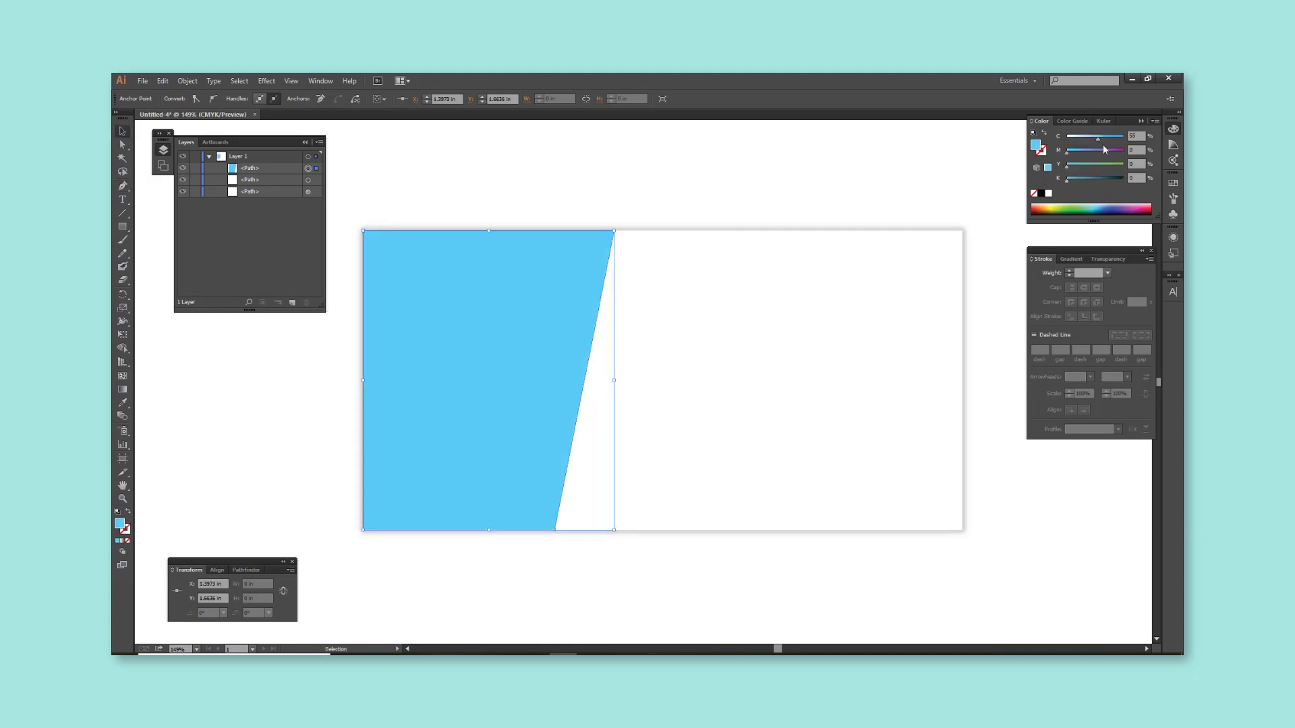
click(1096, 178)
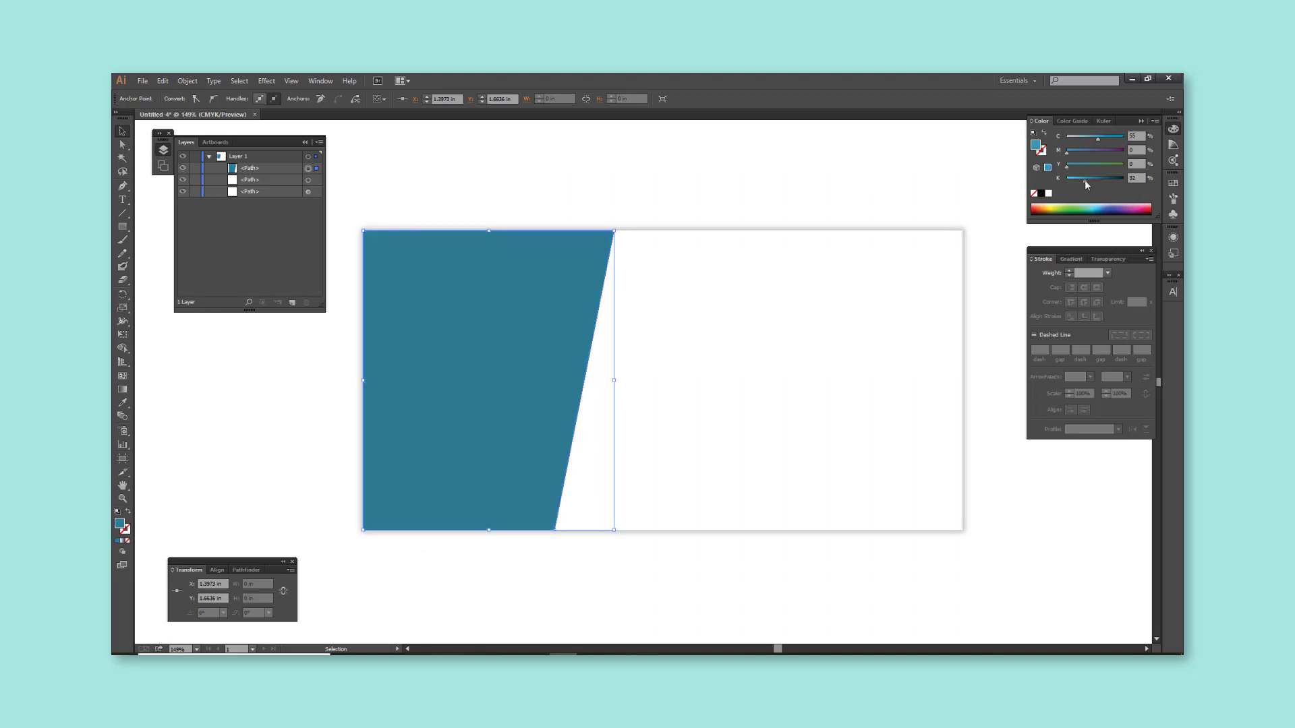
click(1084, 178)
click(754, 184)
Begin a Pen path from the blue panel's top-right corner down its slanted edge.
click(122, 186)
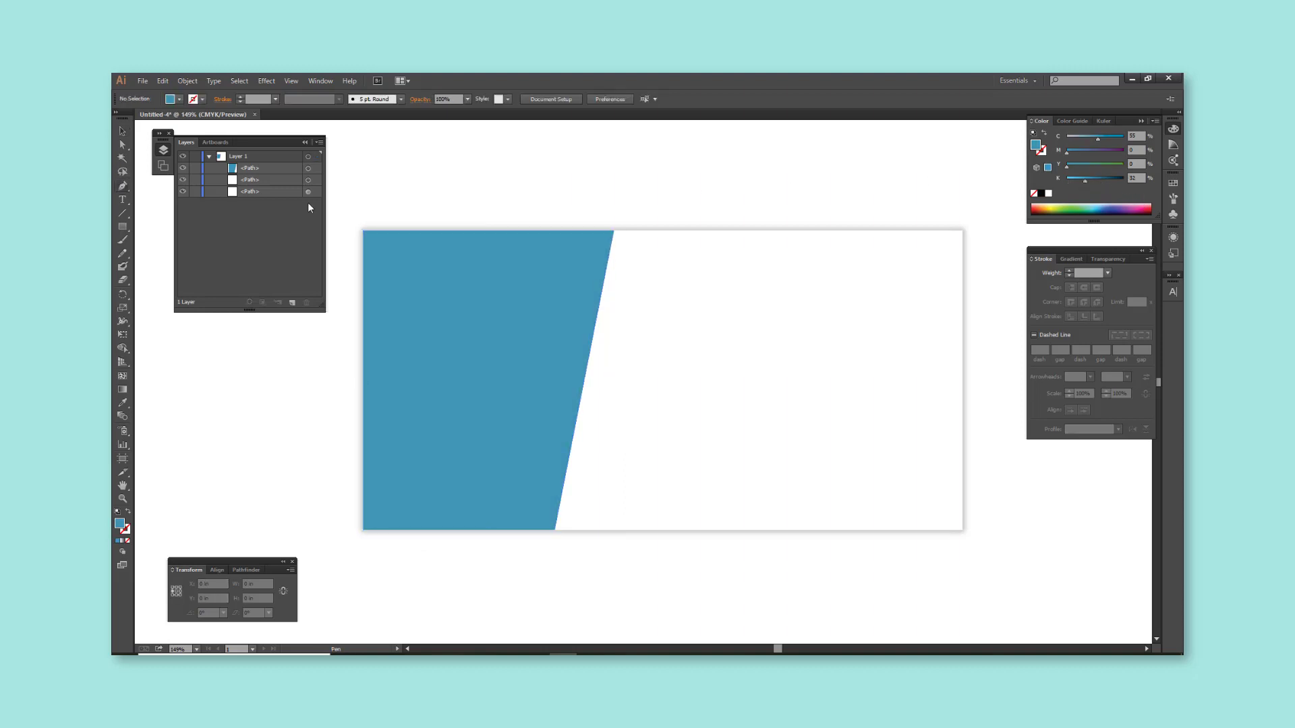
click(612, 230)
click(578, 399)
Draw a tall stripe down from the blue panel's corner and colour it teal.
key(a)
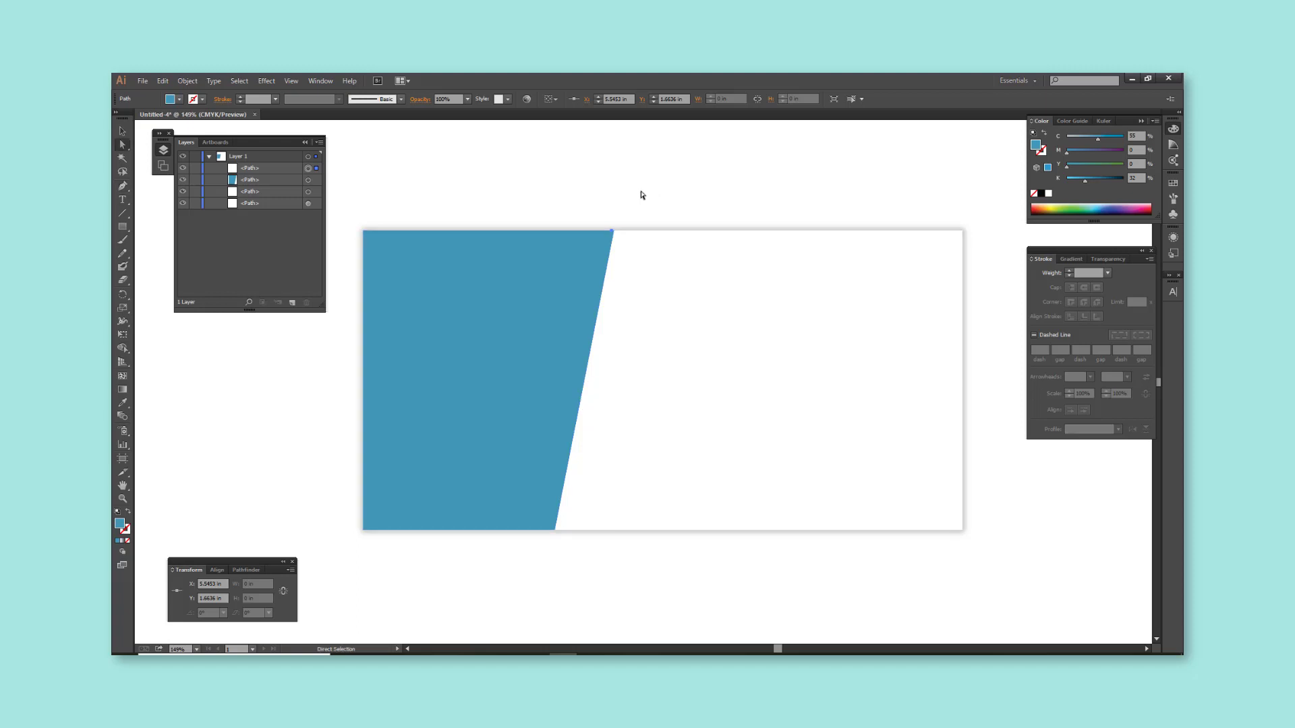
key(m)
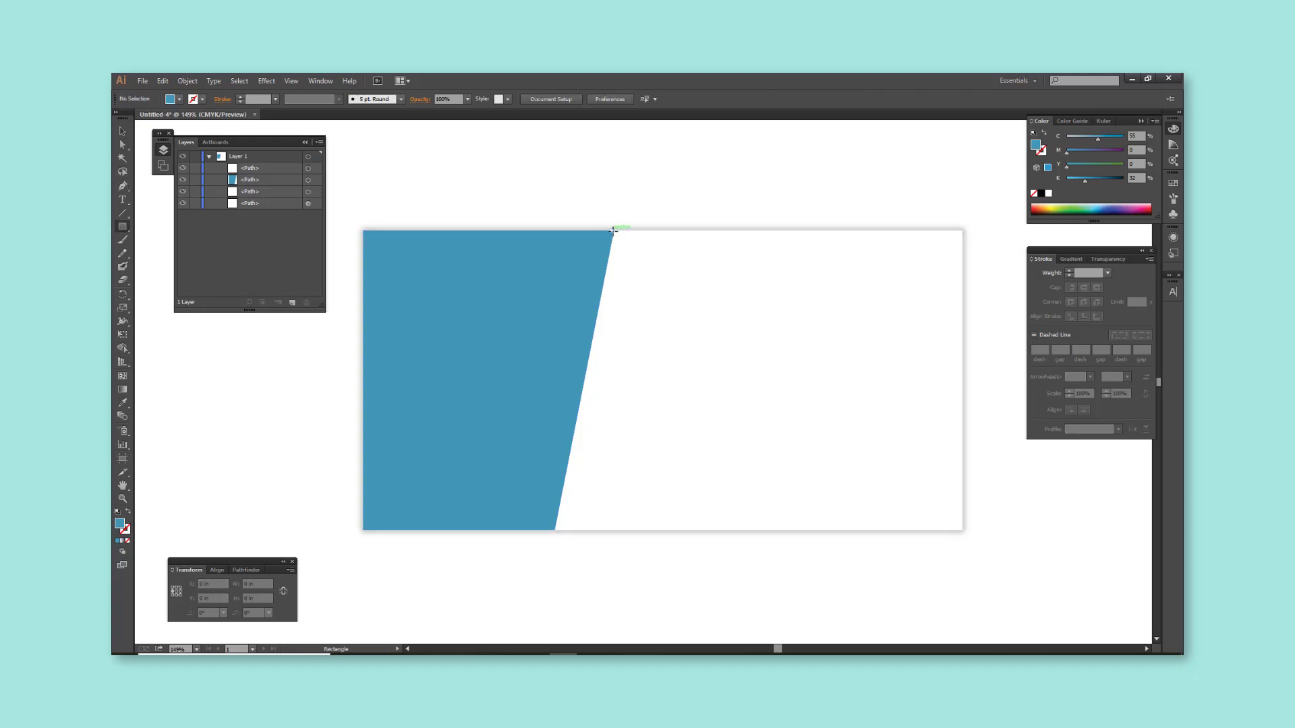
drag(612, 230, 584, 435)
key(v)
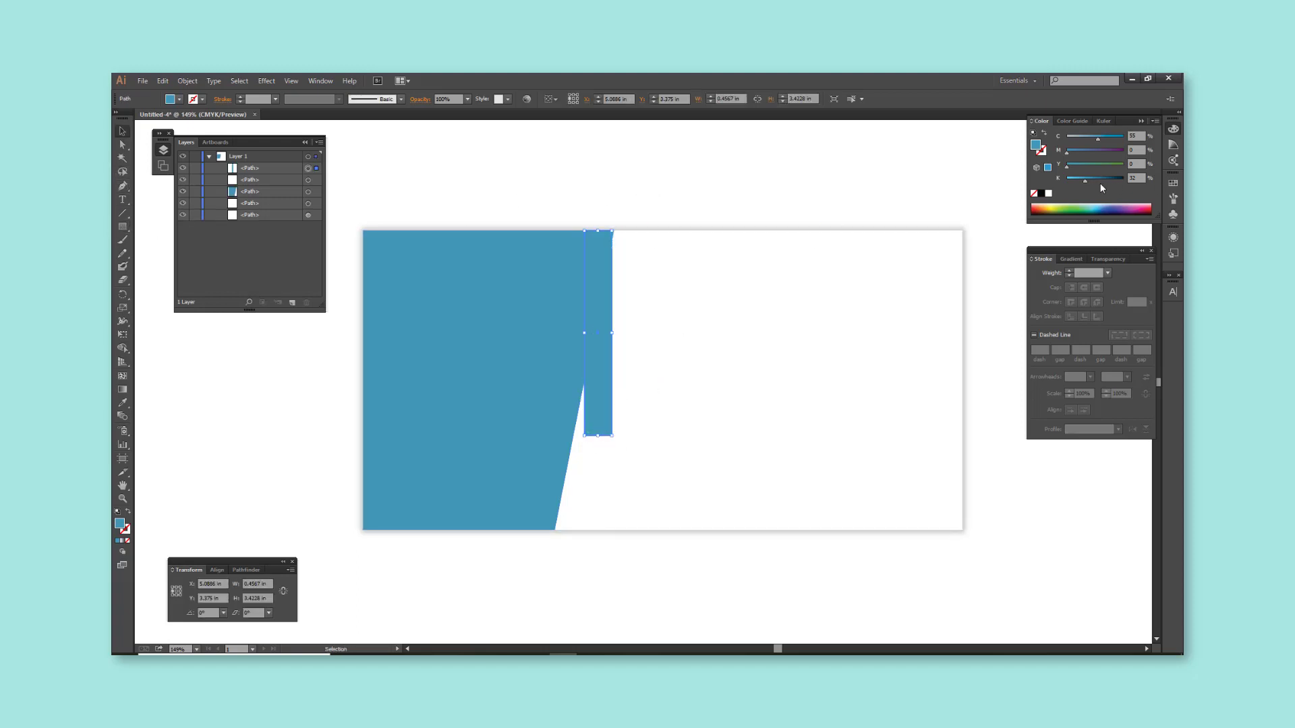
mouse_move(1085, 181)
mouse_down()
mouse_move(1066, 181)
mouse_move(1083, 167)
mouse_up()
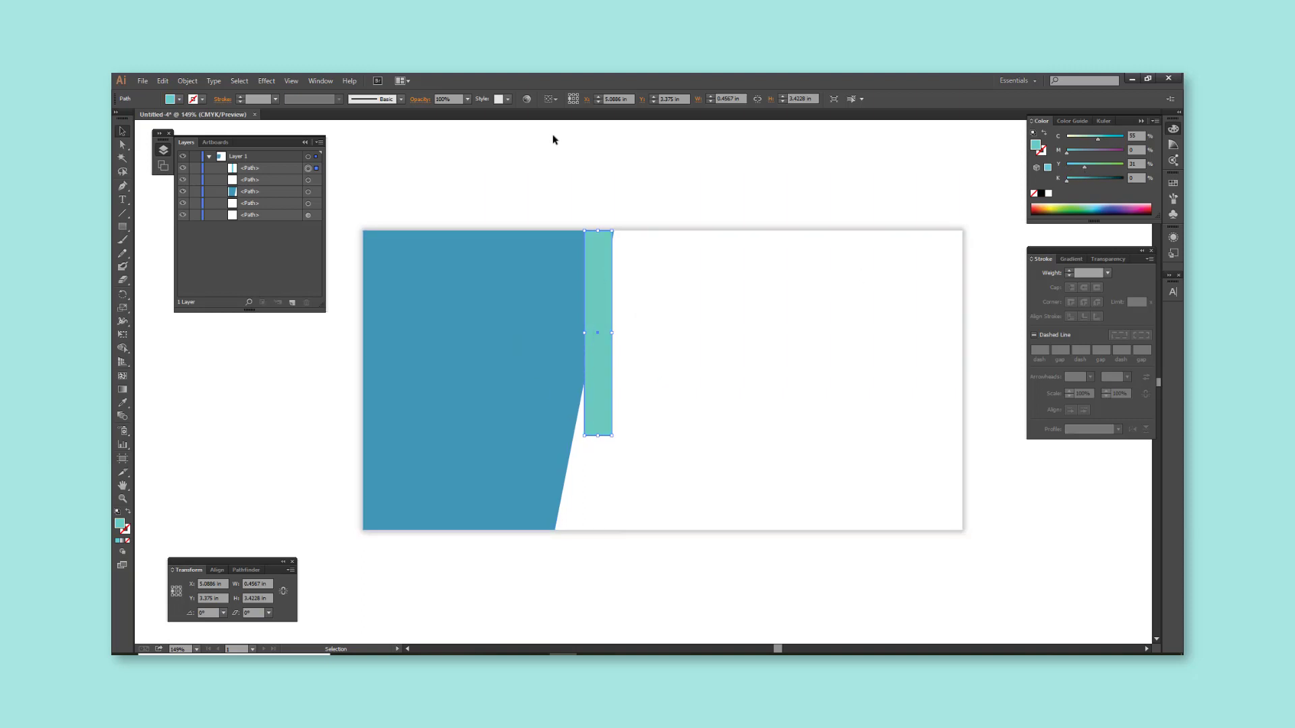
Slant the teal stripe's corners to follow the blue panel's angled edge.
key(a)
mouse_move(584, 435)
mouse_down()
mouse_move(559, 431)
mouse_move(578, 427)
mouse_up()
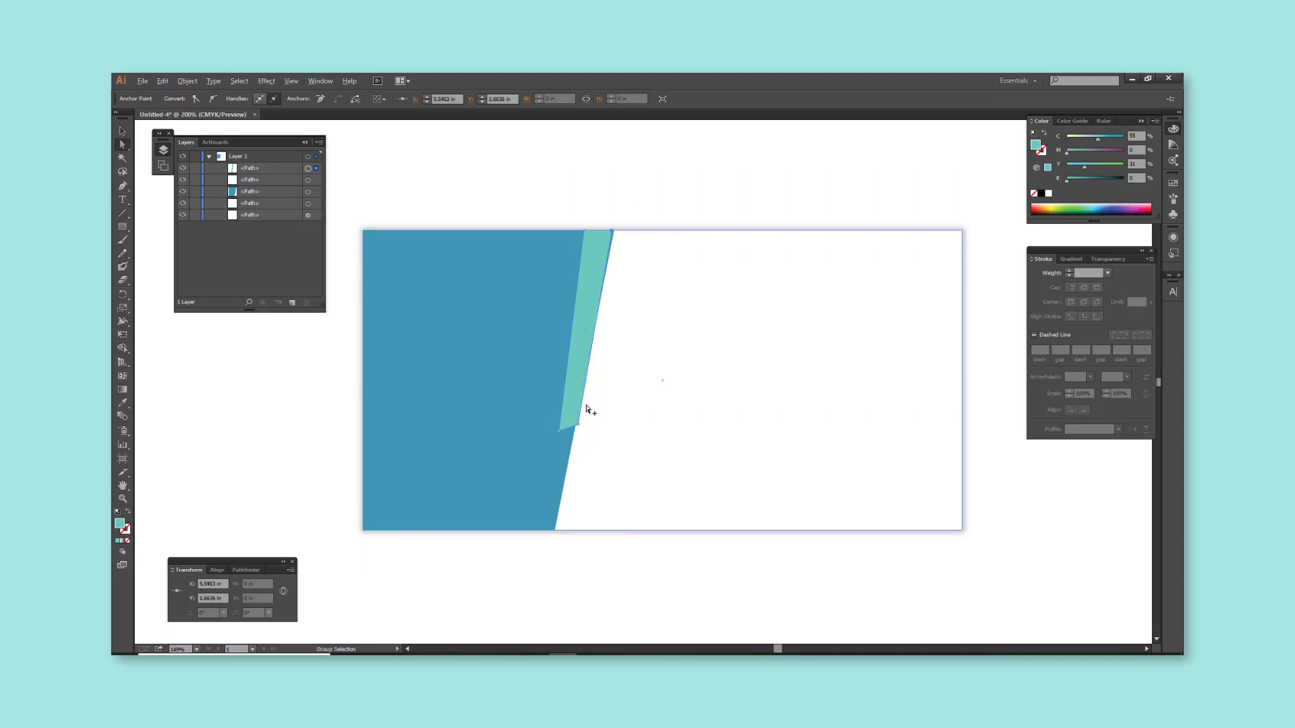
scroll(586, 414, up, 2)
scroll(653, 269, up, 4)
click(628, 243)
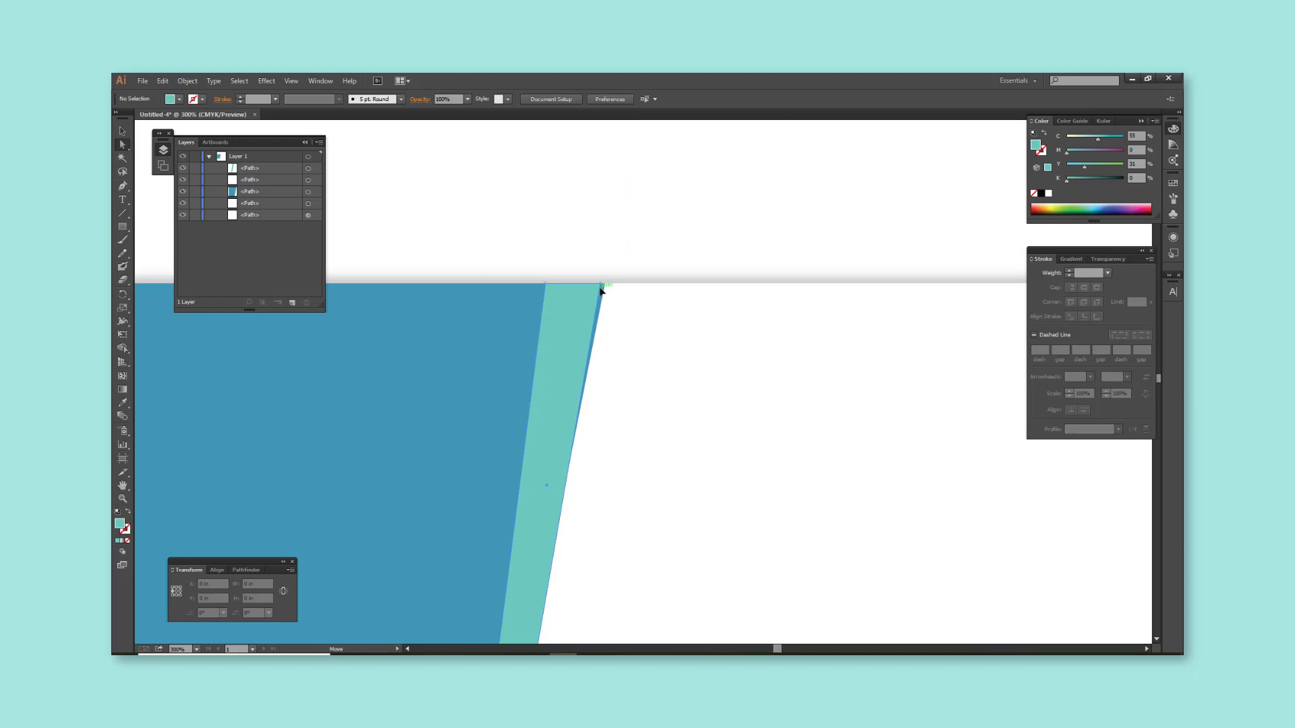
drag(601, 286, 604, 290)
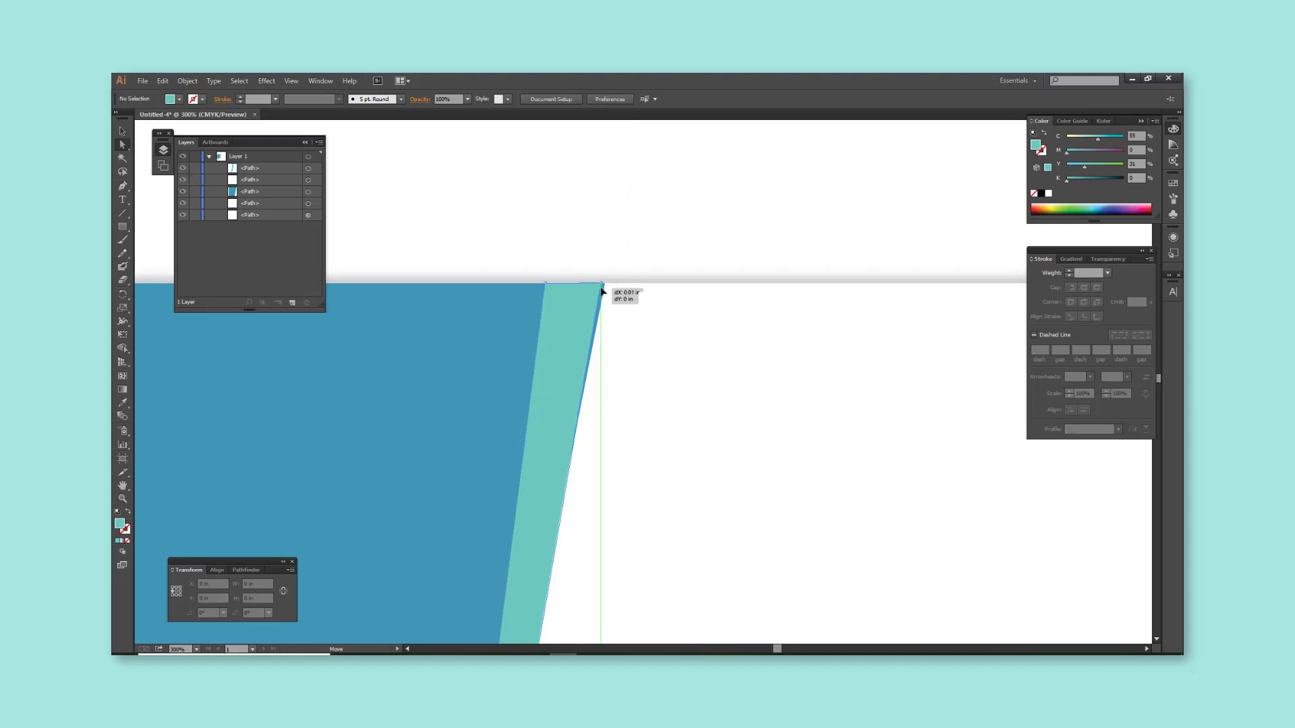
Move the teal strip's top corner points level with the card's top edge.
click(563, 284)
scroll(613, 290, up, 4)
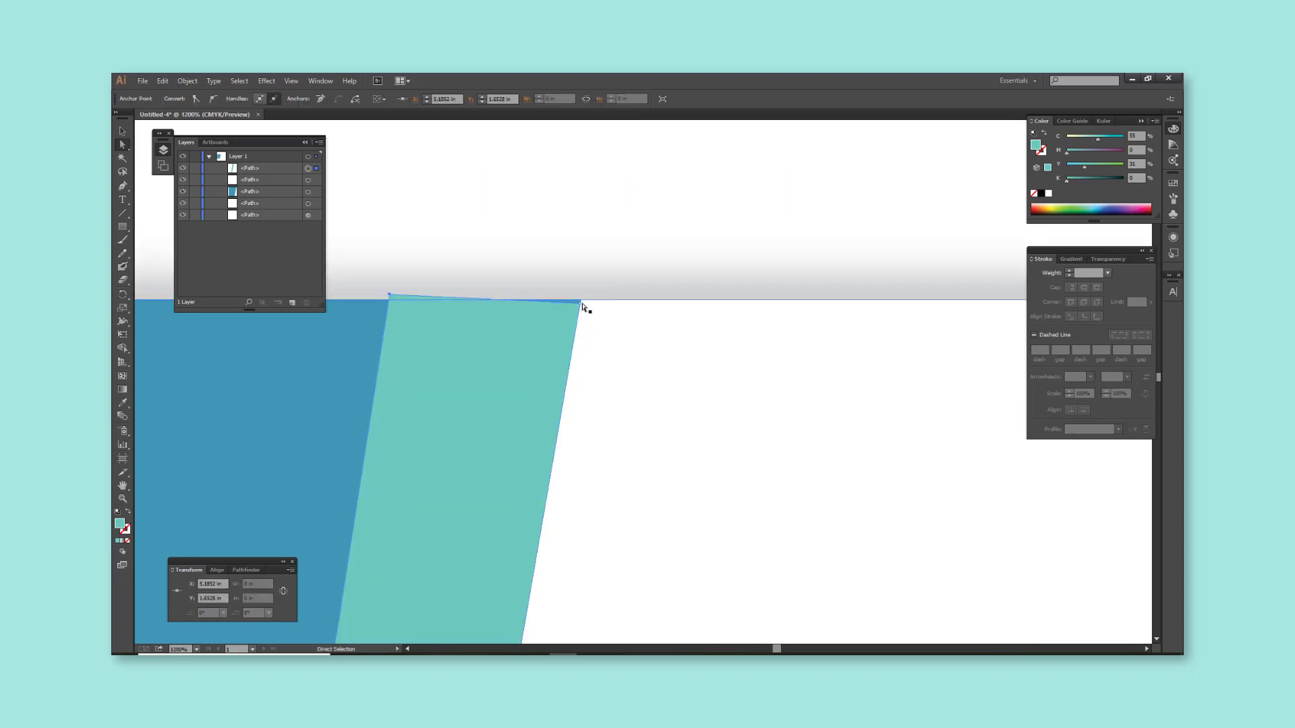
drag(580, 302, 580, 299)
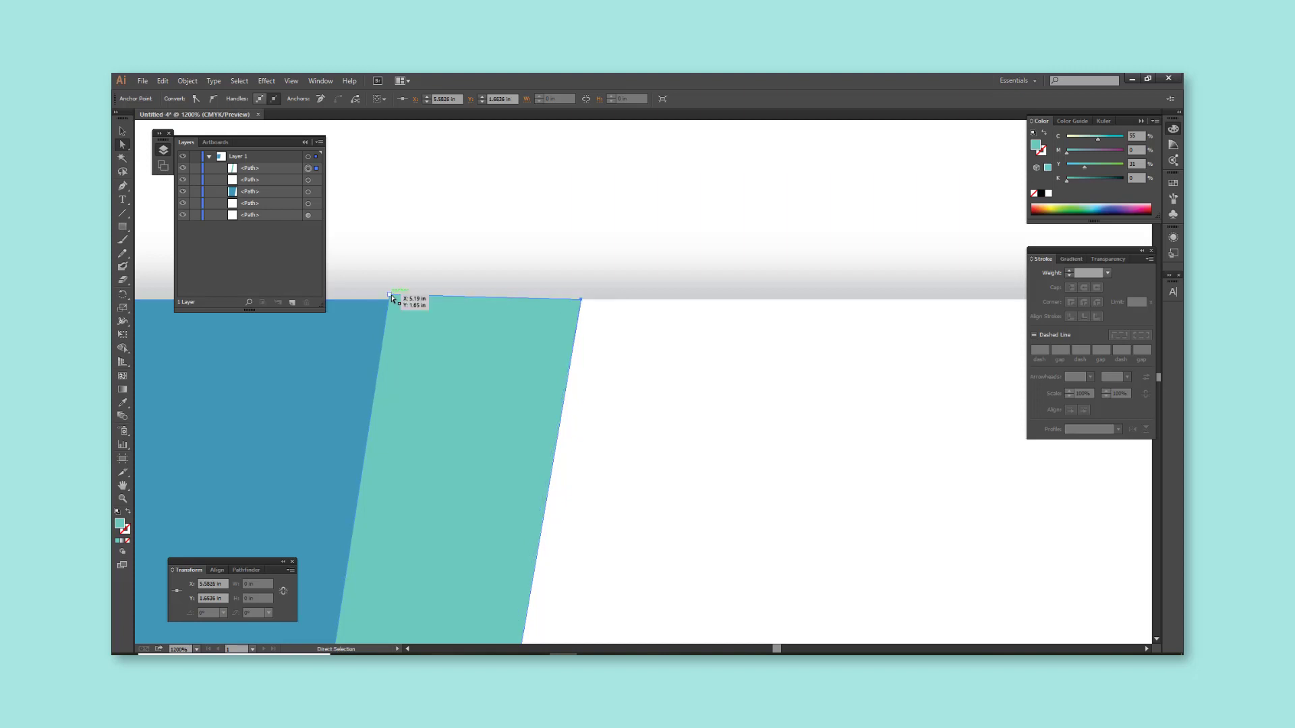
drag(390, 296, 390, 299)
scroll(523, 307, down, 2)
scroll(526, 305, down, 2)
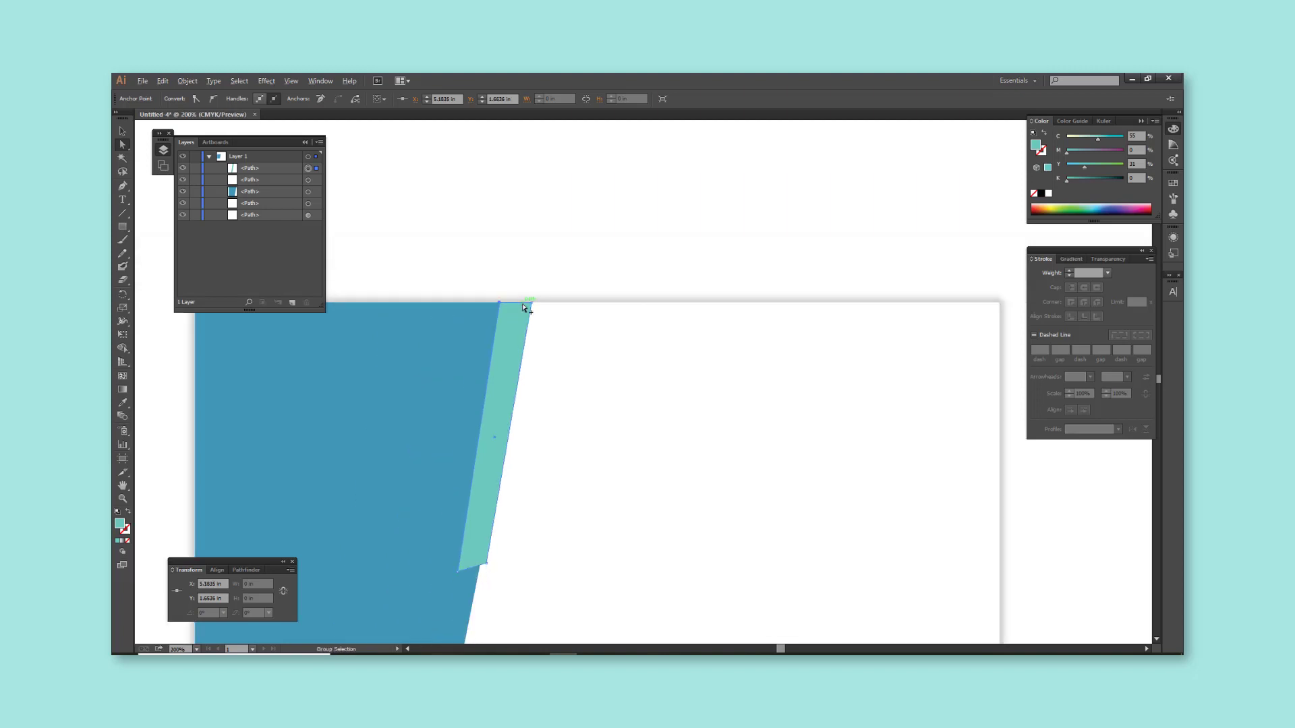
scroll(526, 304, down, 3)
click(558, 231)
Duplicate the teal strip to its right, stretching the copy taller and tilting it.
key(v)
scroll(507, 410, up, 1)
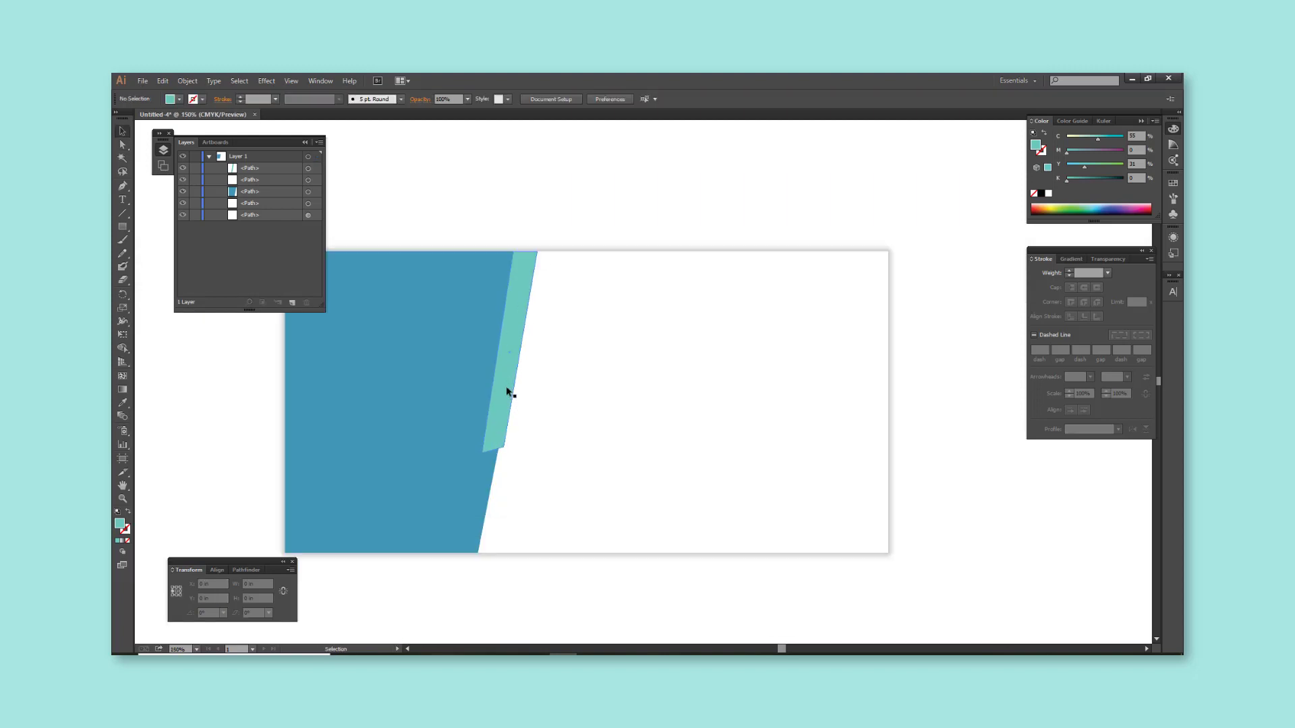
drag(500, 384, 521, 383)
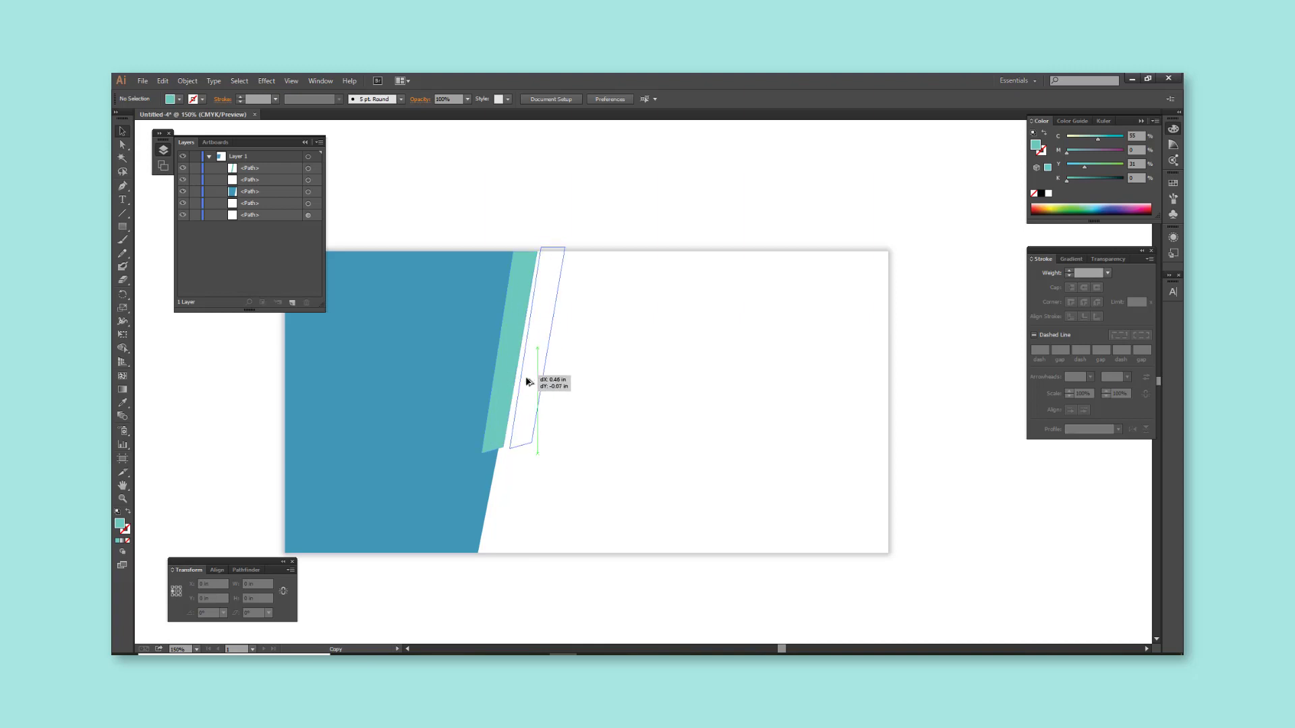
mouse_move(531, 455)
mouse_down()
mouse_move(530, 522)
mouse_move(551, 524)
mouse_up()
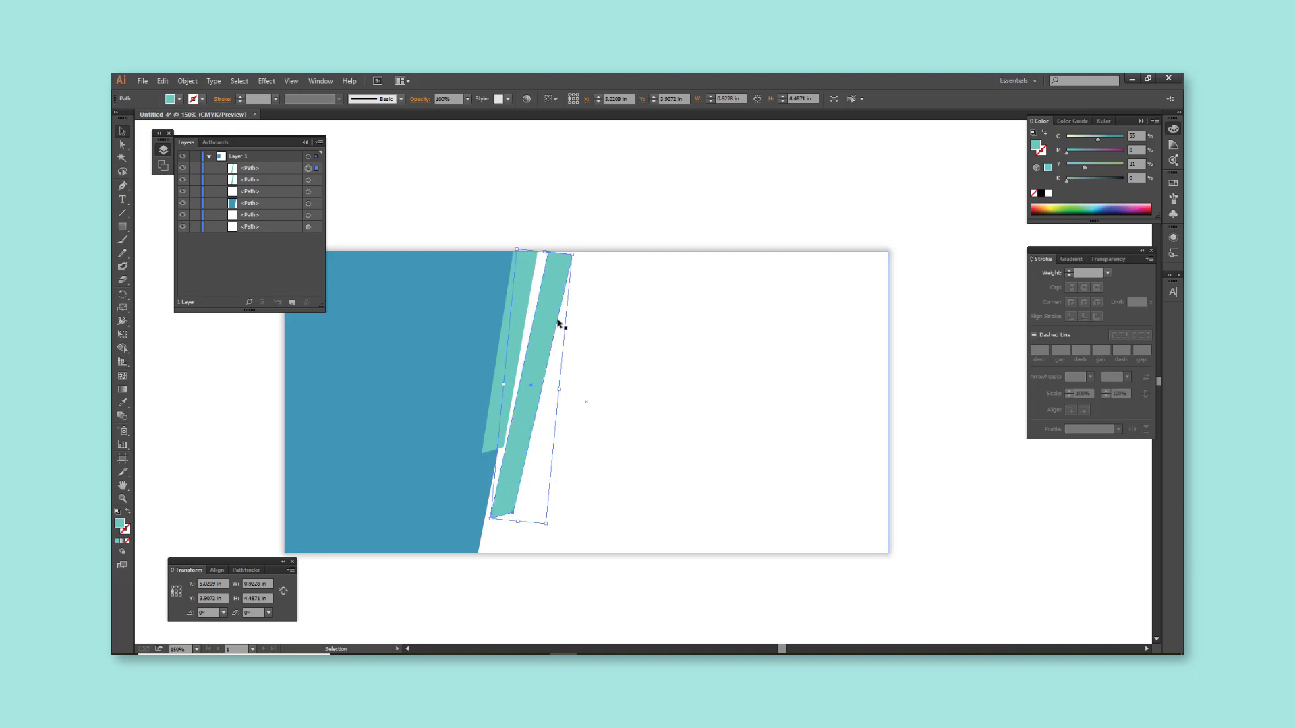
scroll(558, 304, up, 3)
Raise the copy's top-right corner to the card edge and align its bottom-left corner.
key(a)
click(588, 177)
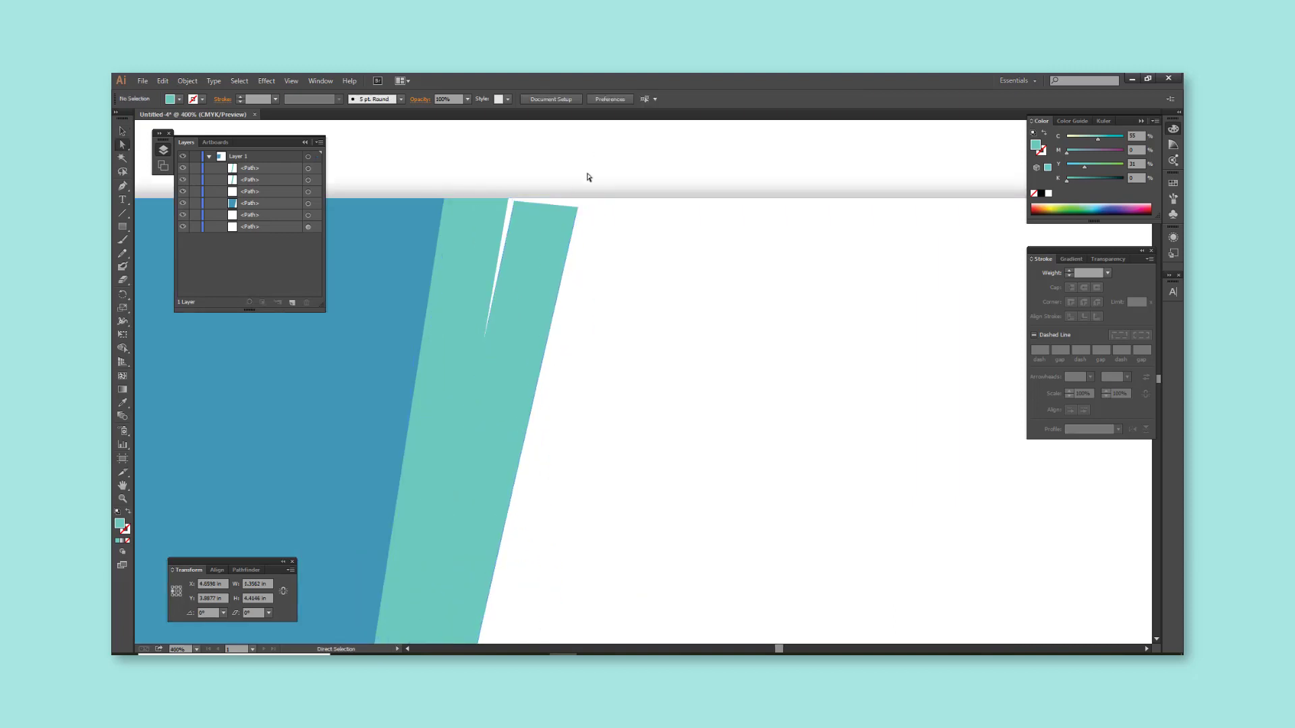
drag(578, 206, 580, 202)
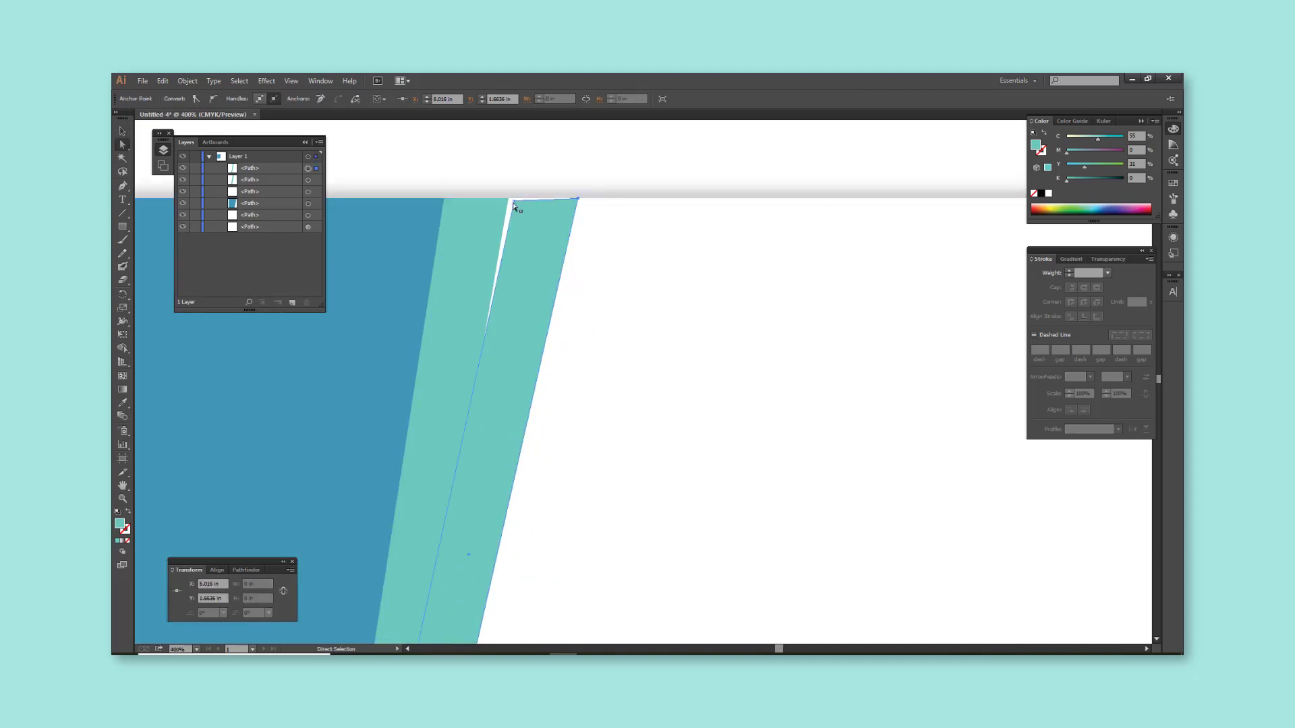
scroll(532, 225, down, 2)
scroll(523, 289, down, 2)
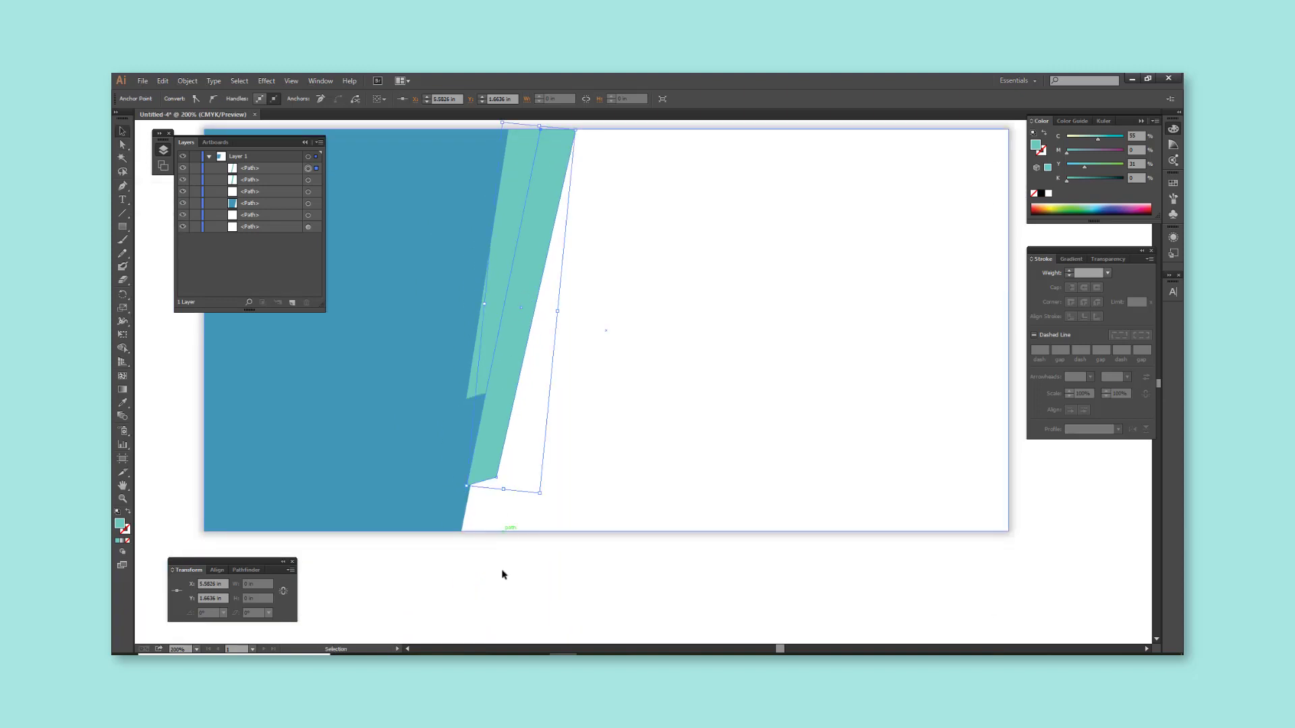
click(477, 500)
scroll(477, 501, up, 2)
drag(456, 477, 461, 476)
Remove the cyan from the new strip's fill, leaving it white.
scroll(523, 456, down, 2)
scroll(529, 540, up, 2)
drag(626, 403, 623, 407)
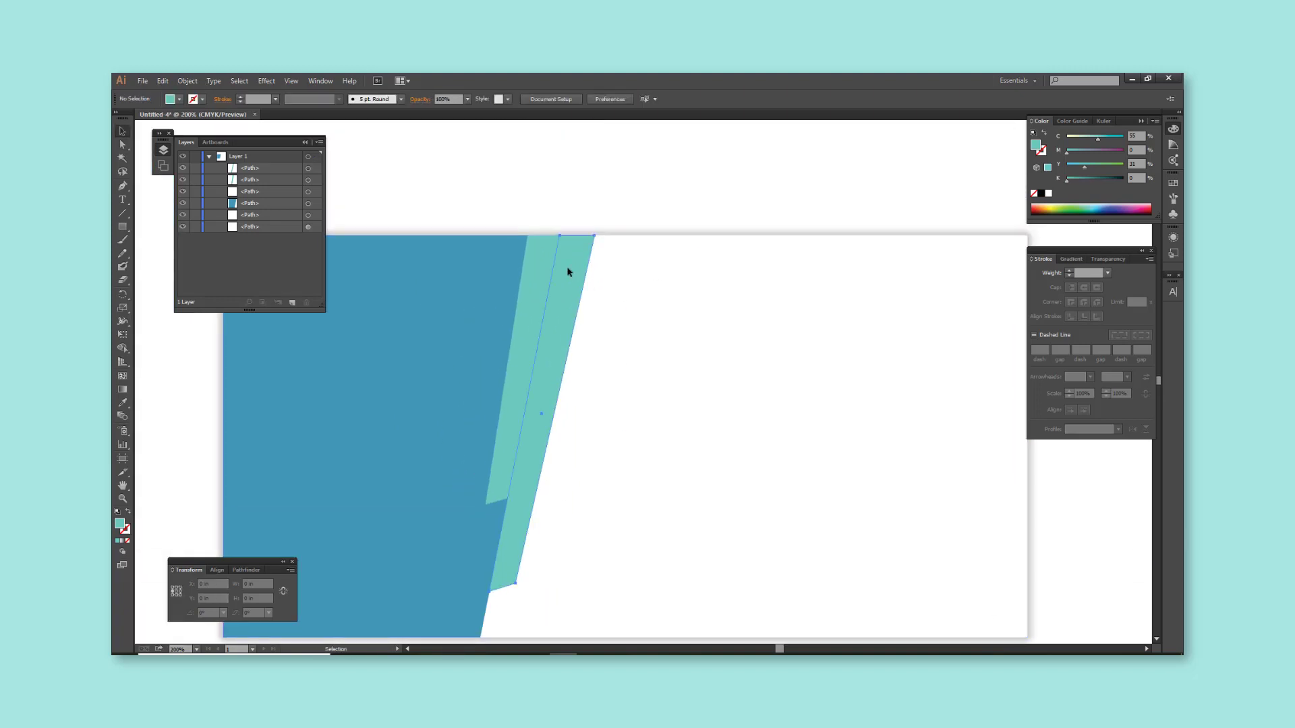
click(567, 266)
drag(1098, 139, 1067, 139)
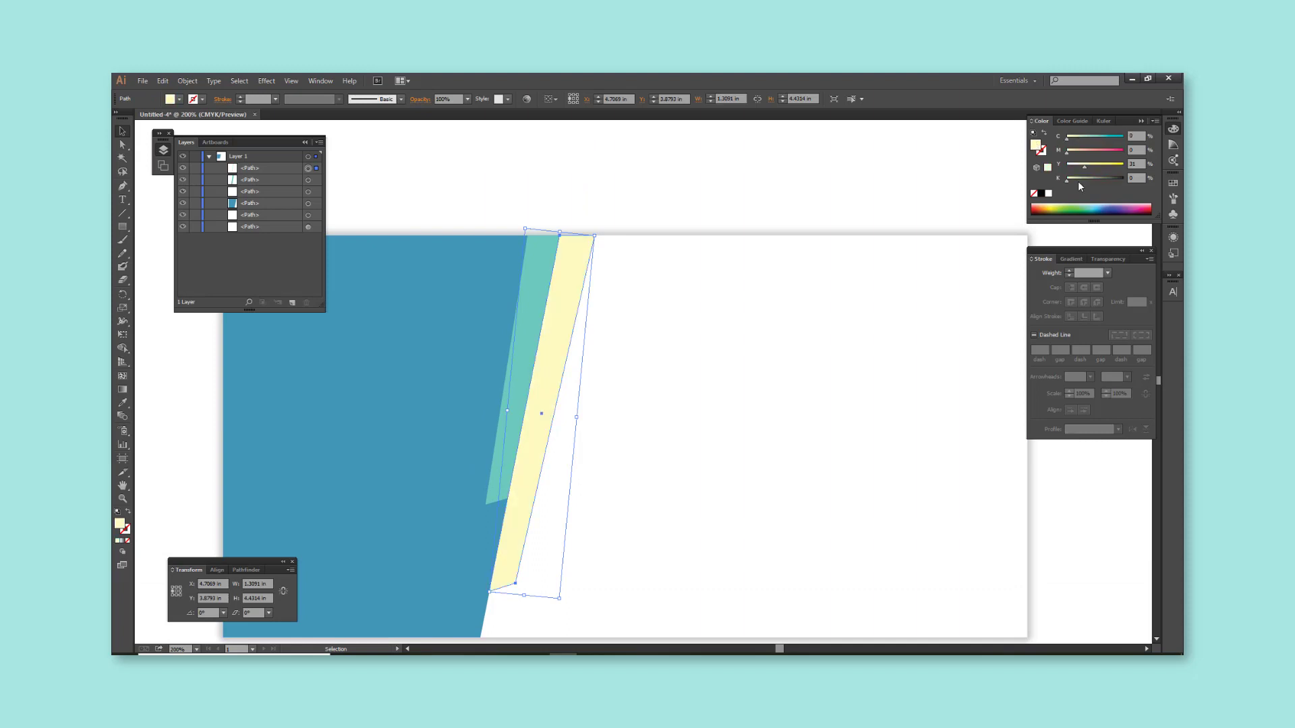
Fill the second strip light blue and set its opacity to 30%.
click(1095, 139)
click(1099, 259)
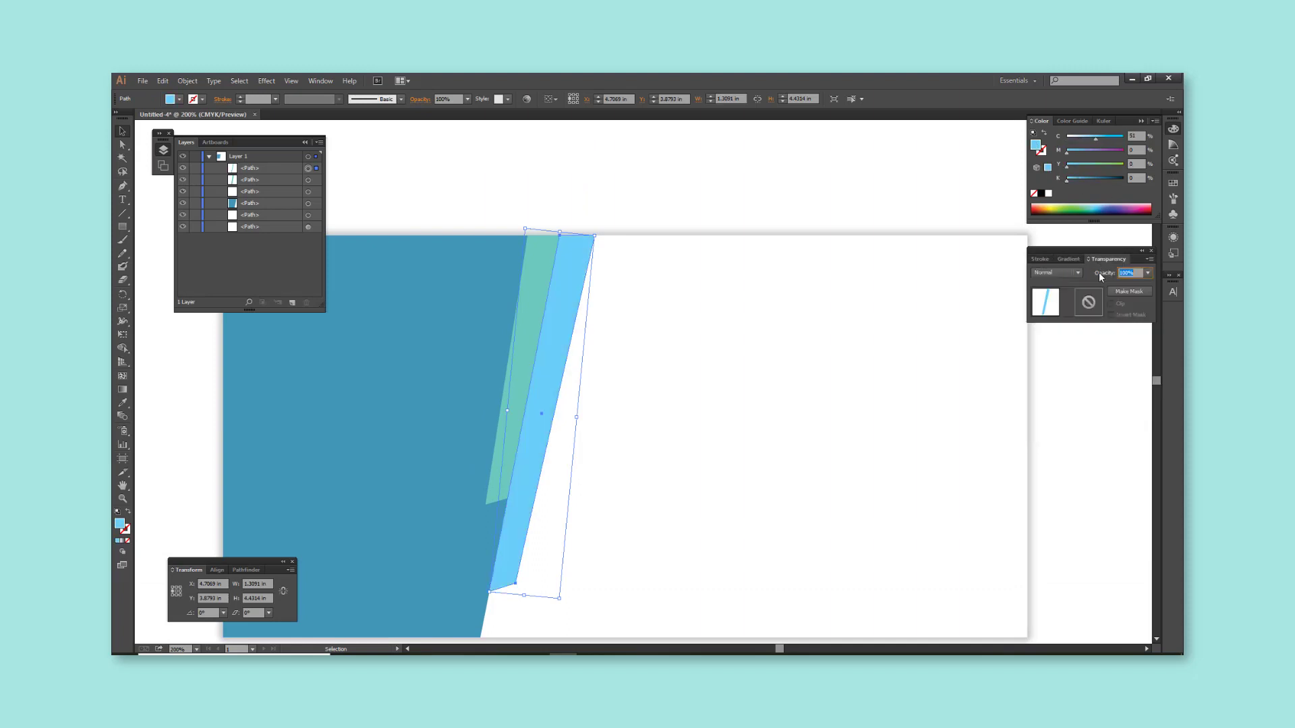
text(30)
key(Return)
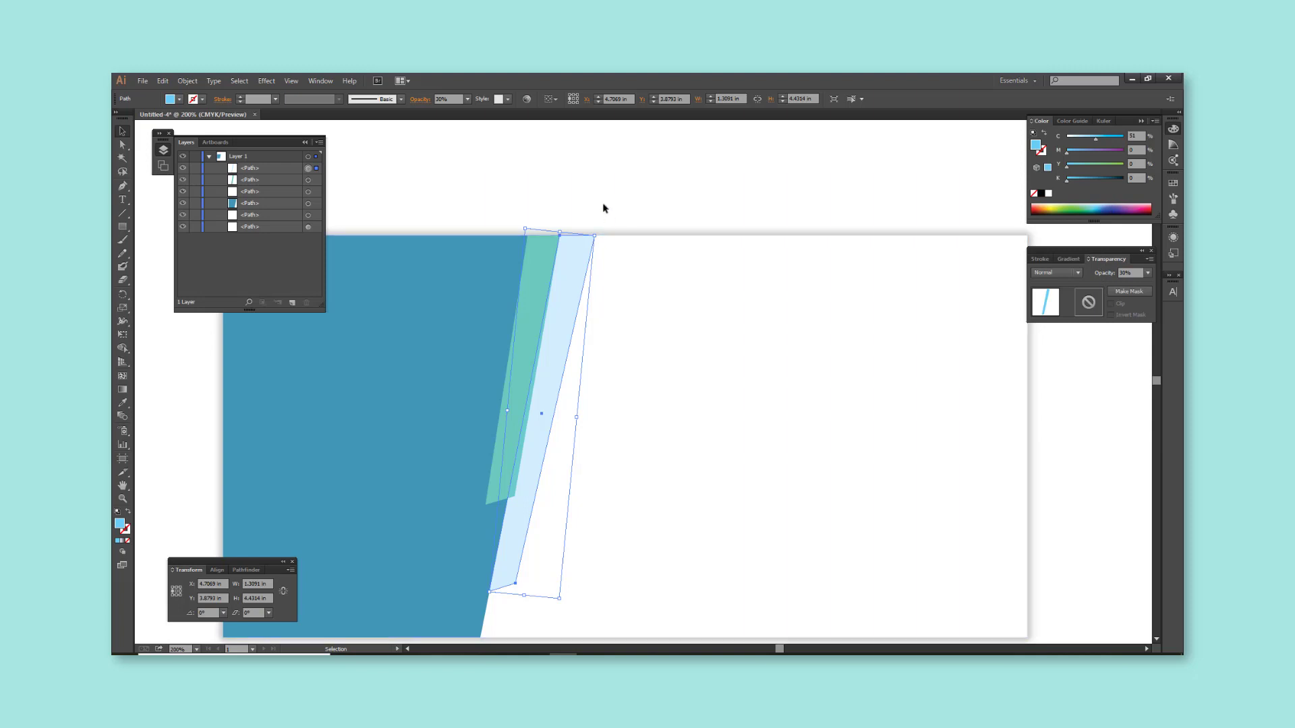
click(603, 207)
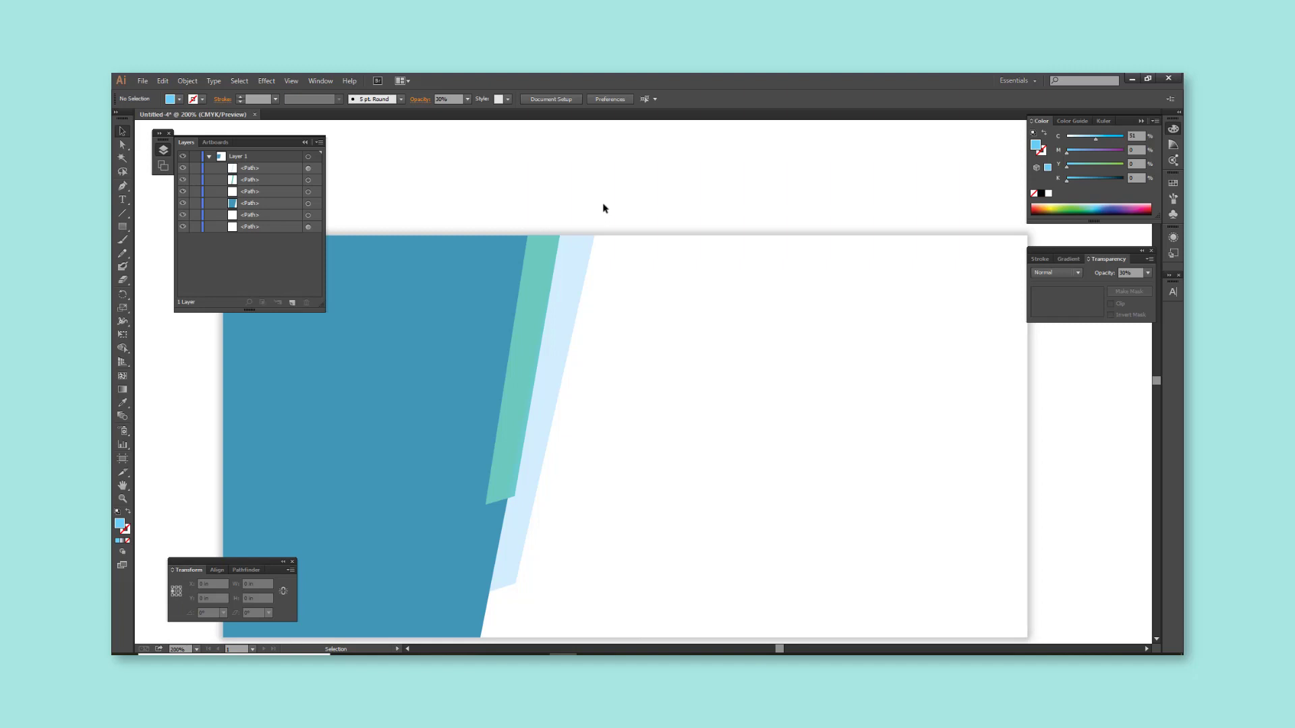
key(ctrl+minus)
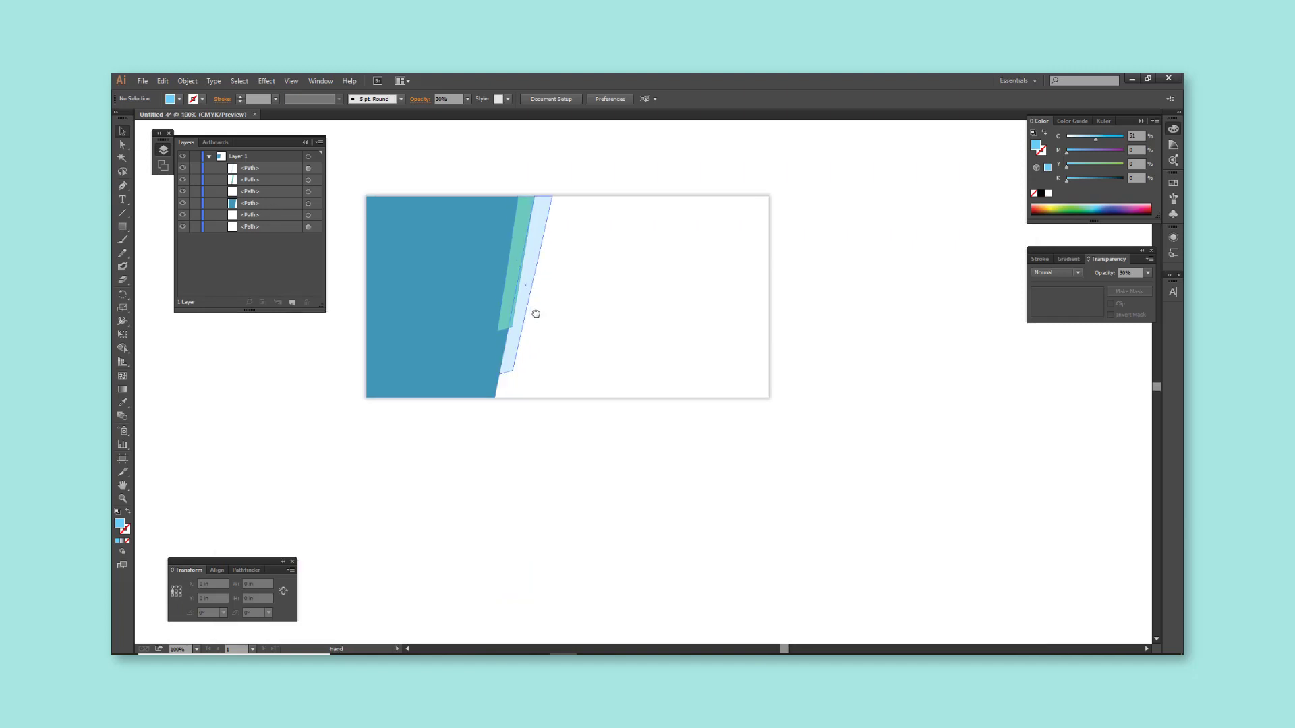
Draw a tall light-blue bar beside the strips and slant its top-right corner.
key(m)
mouse_move(539, 277)
mouse_down()
mouse_move(525, 398)
mouse_move(514, 398)
mouse_move(530, 398)
mouse_up()
key(a)
click(527, 408)
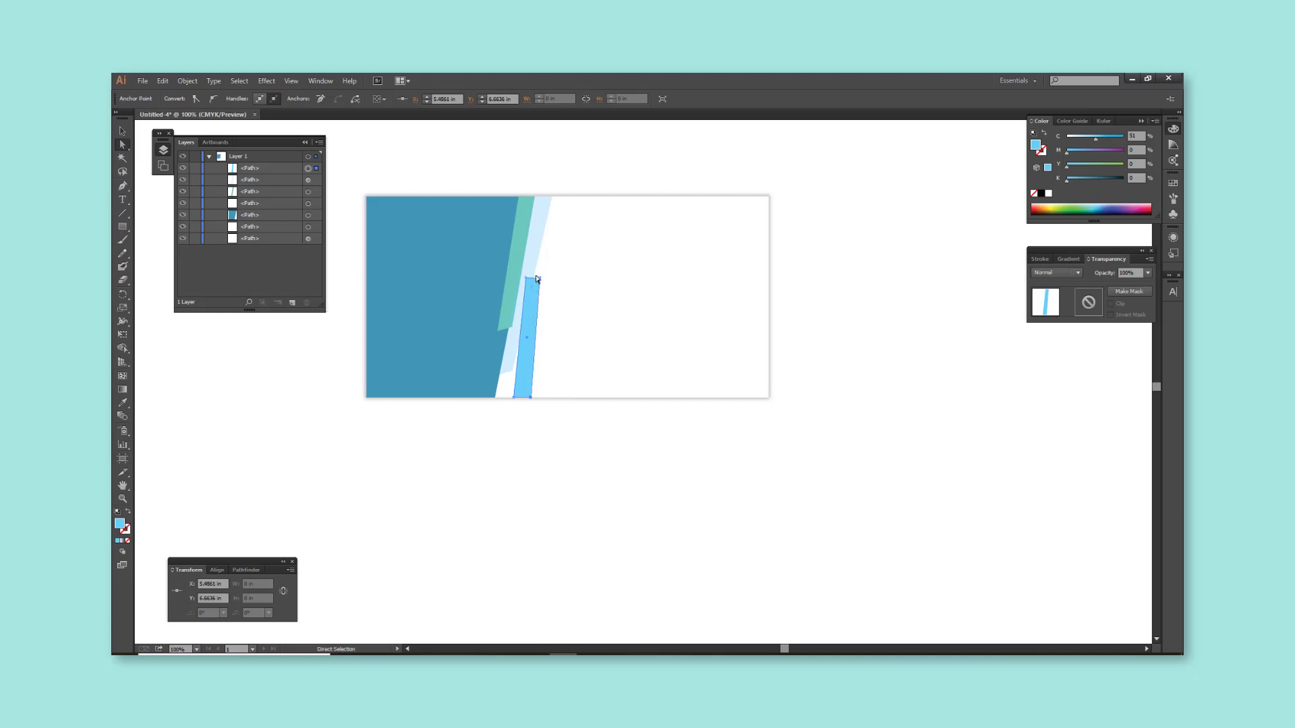
drag(537, 278, 551, 282)
key(v)
alt+scroll(522, 387, up, 1)
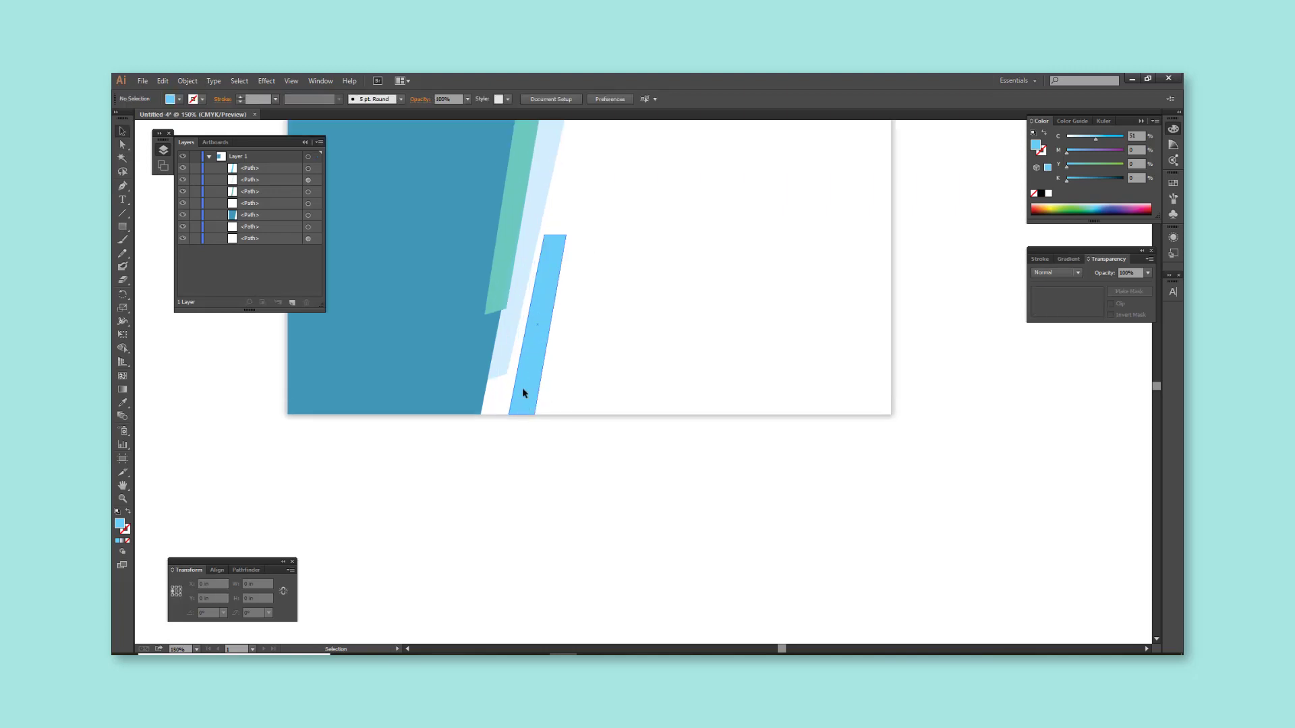
click(488, 485)
Draw a strip along the card's bottom edge and unite it with the slanted bar.
click(122, 226)
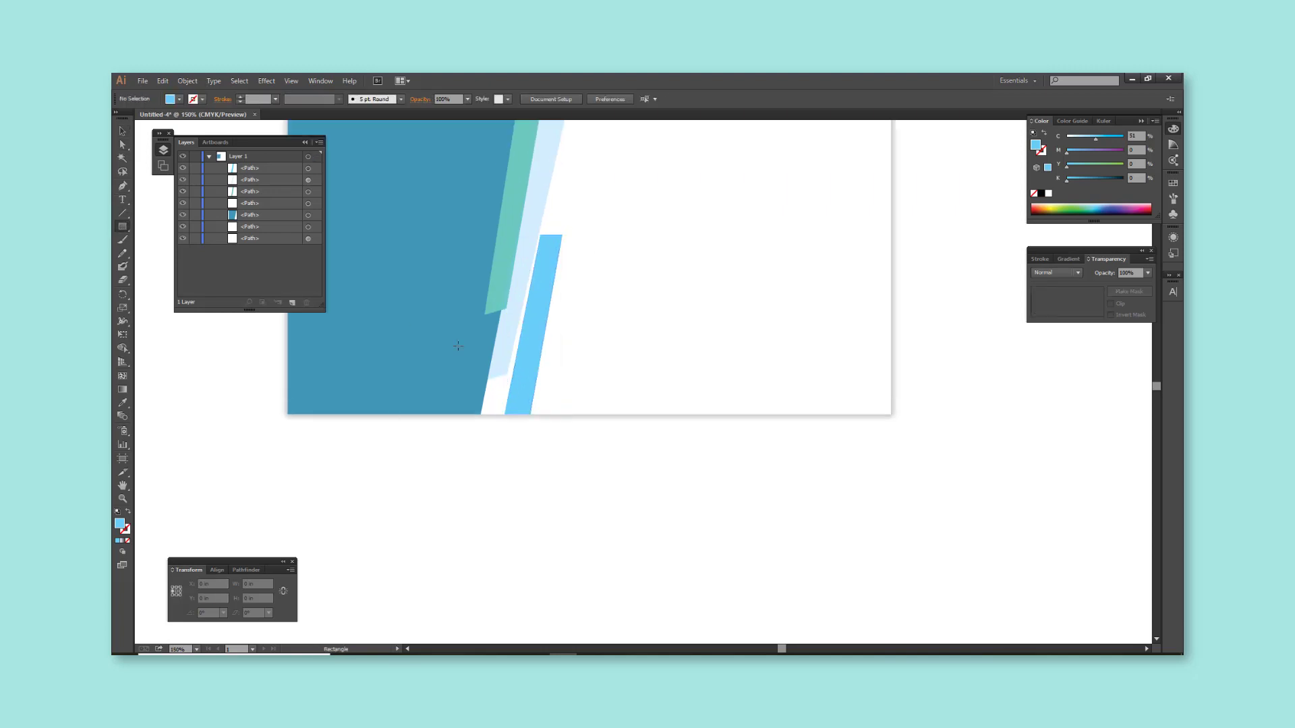
drag(509, 392, 890, 414)
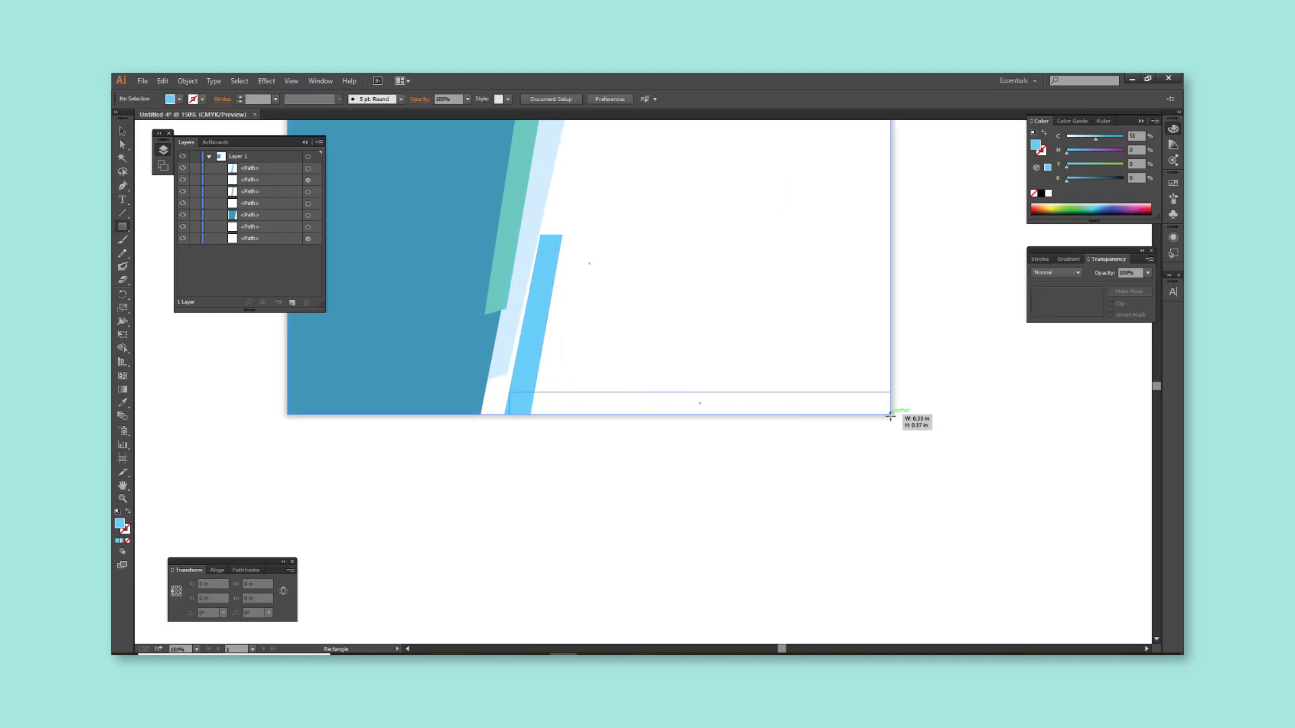
key(v)
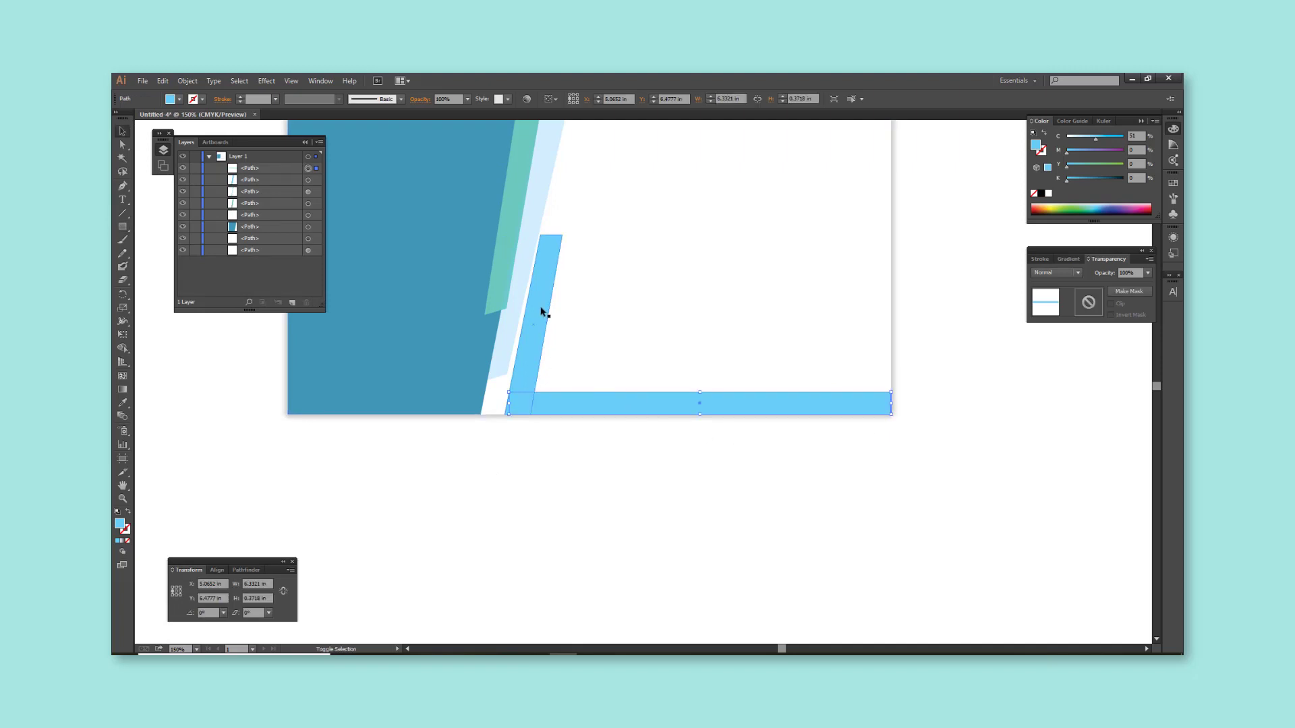
shift+click(543, 310)
click(243, 570)
click(178, 595)
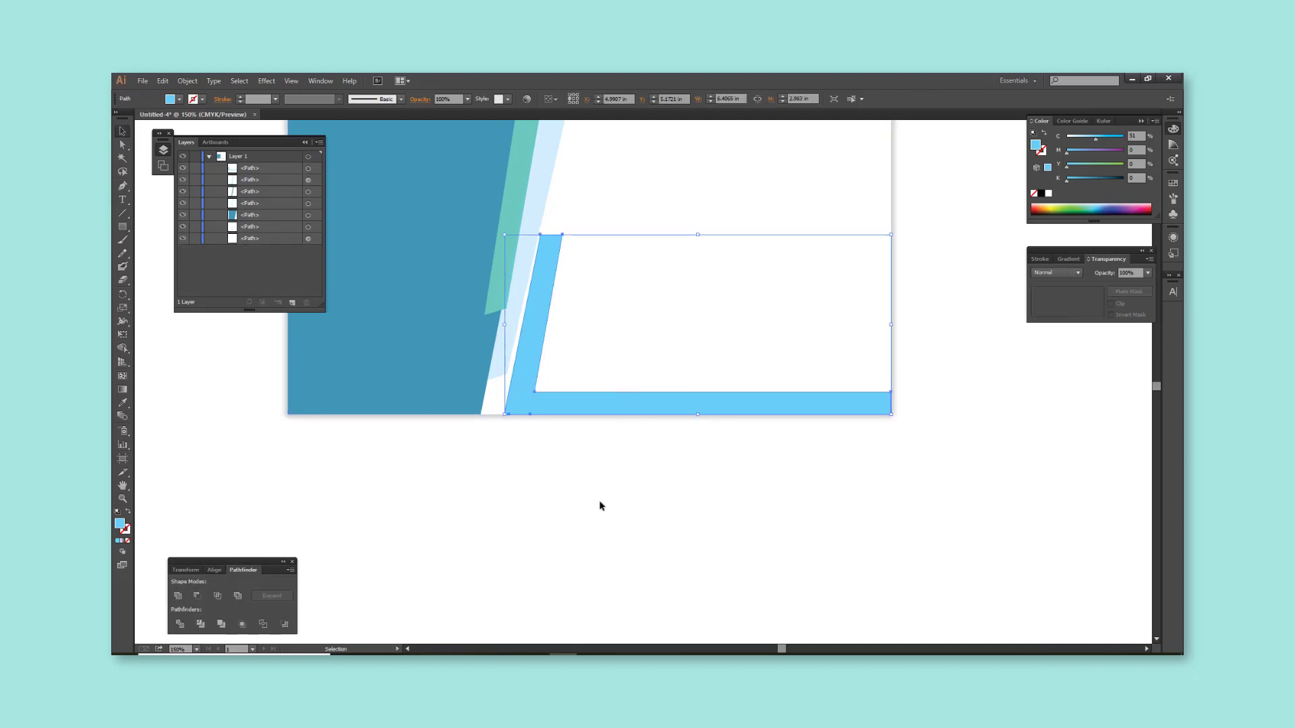
click(602, 504)
key(ctrl+1)
Duplicate the L shape, rotate and reflect it vertically, and move it to the card's top edge.
drag(625, 471, 678, 415)
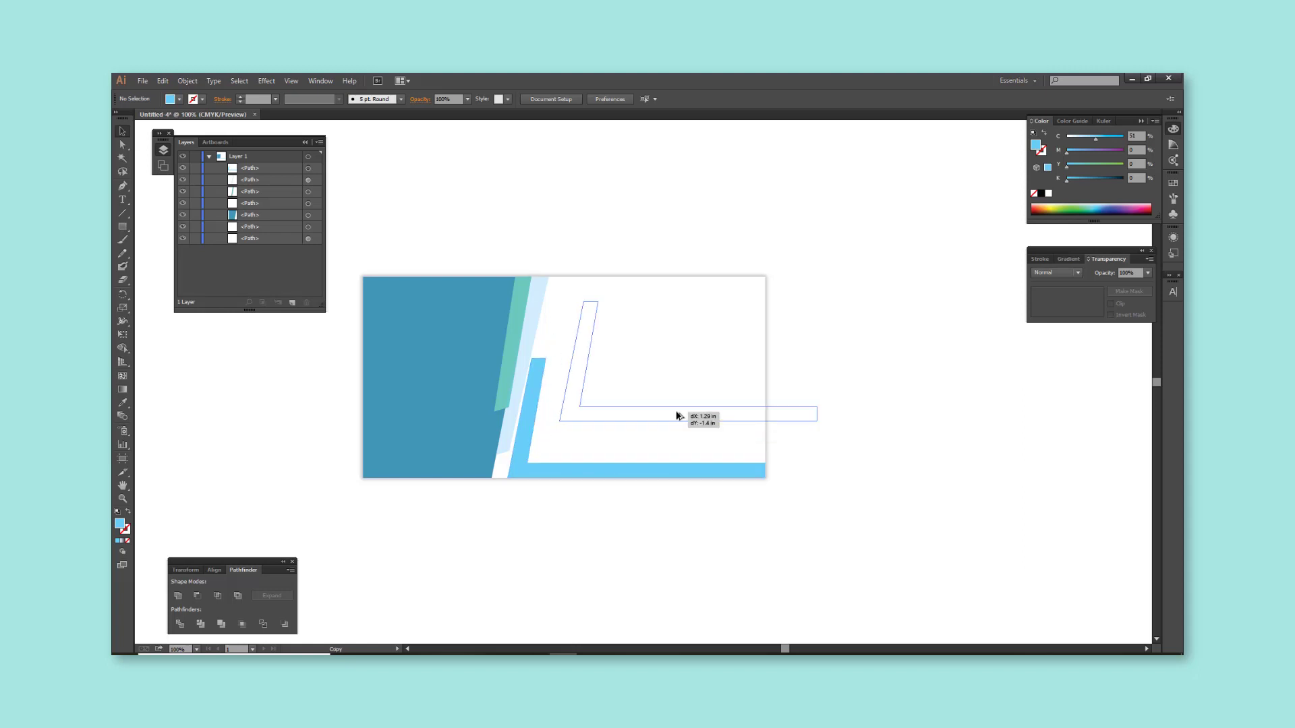
drag(823, 295, 593, 445)
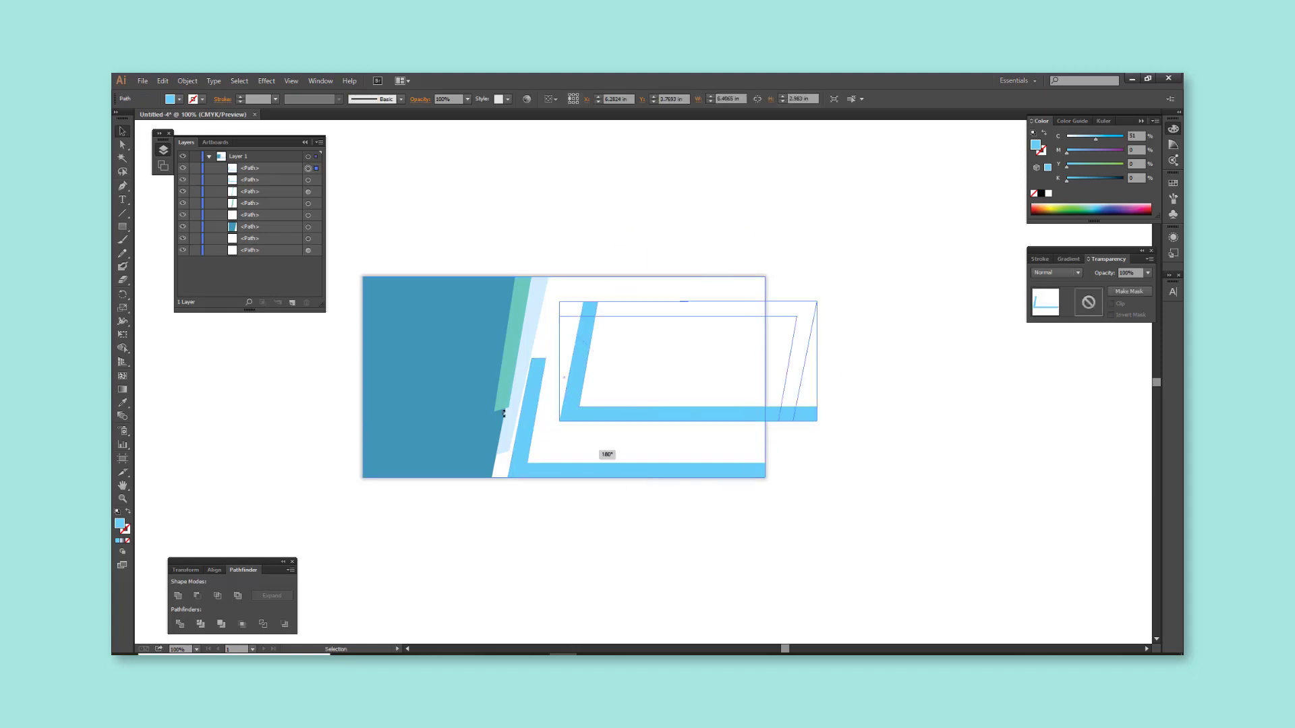
right_click(773, 316)
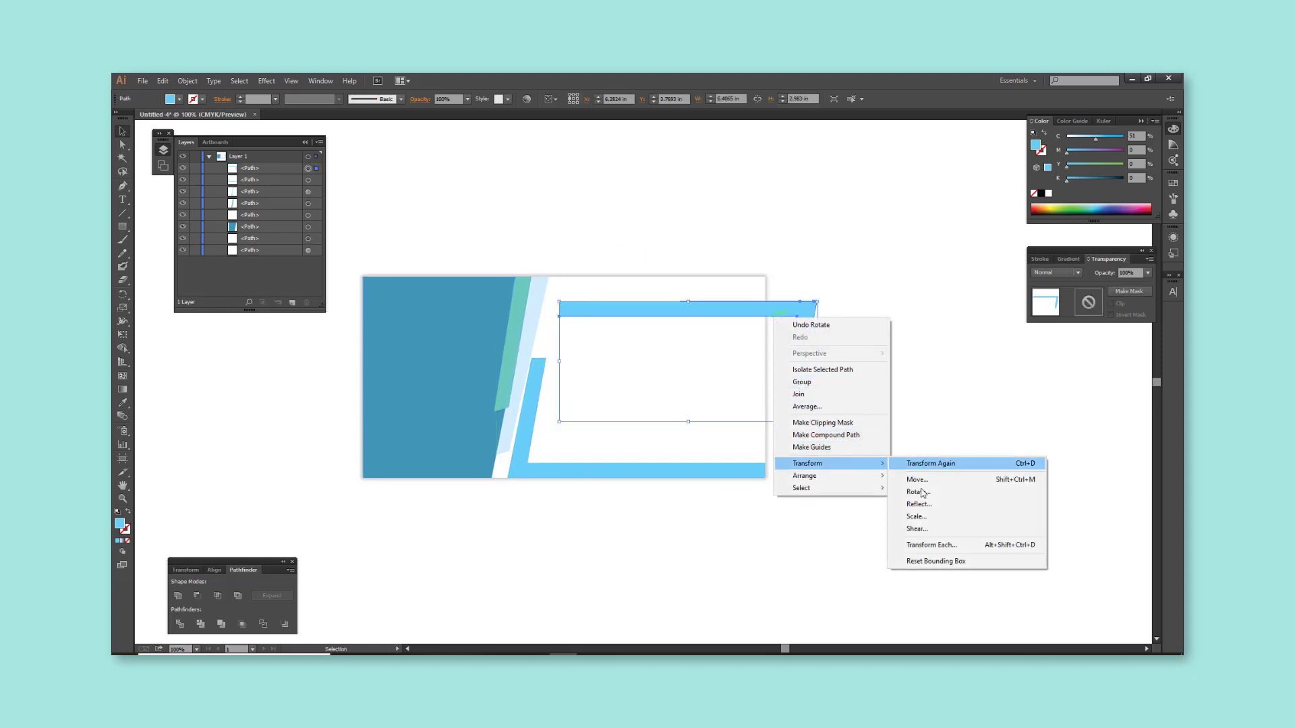
click(910, 499)
click(671, 443)
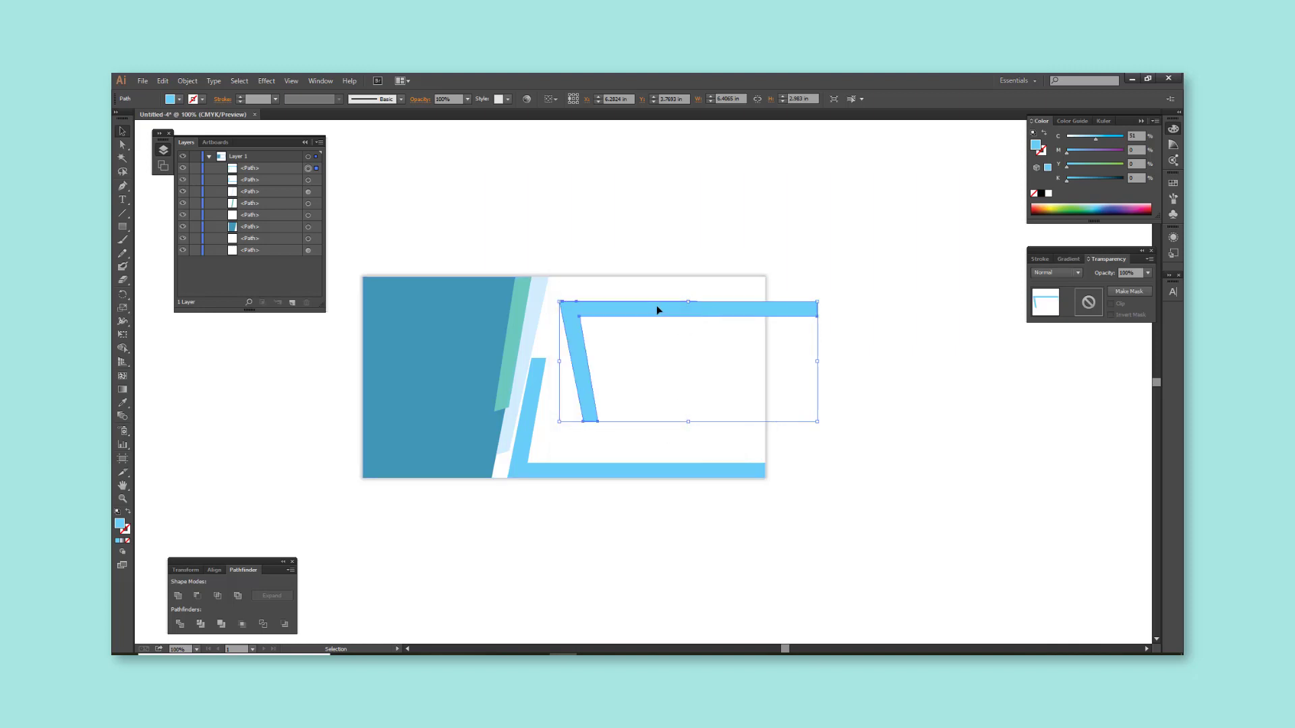
drag(657, 305, 658, 280)
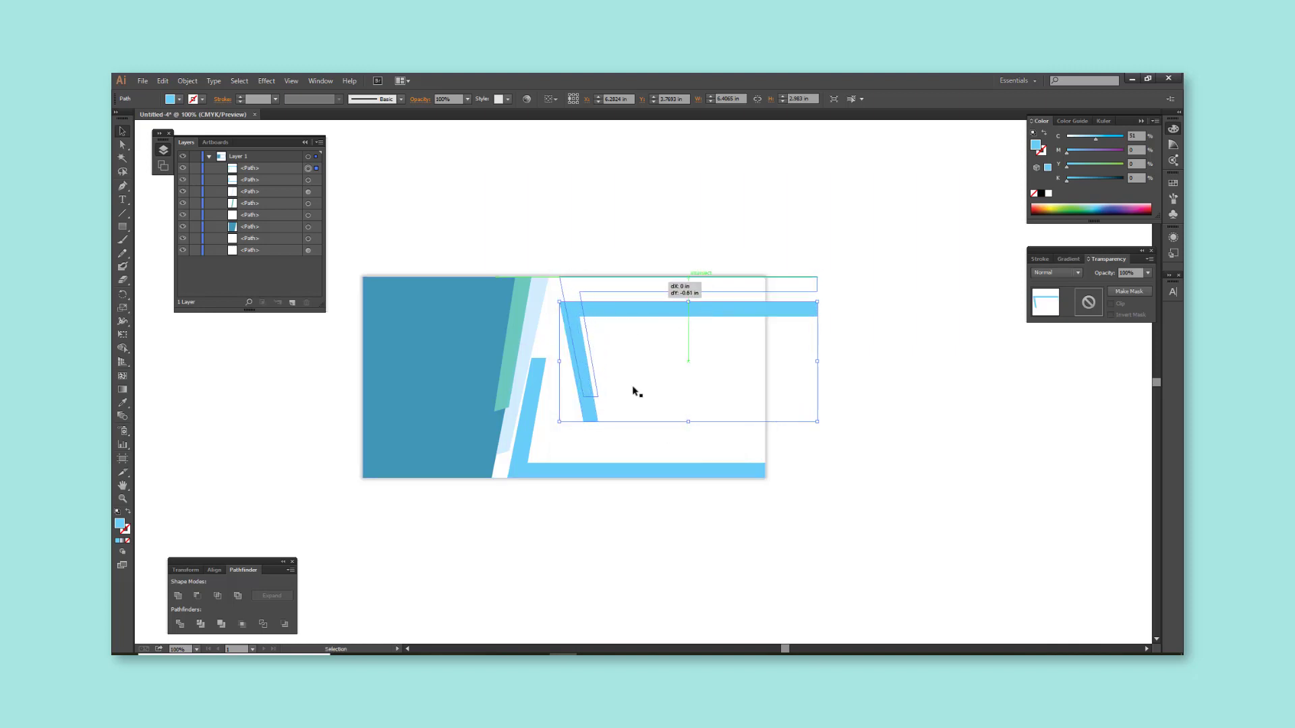
click(587, 402)
Drag the blue shapes' corner points to angle the stripe and reshape the top bar.
key(a)
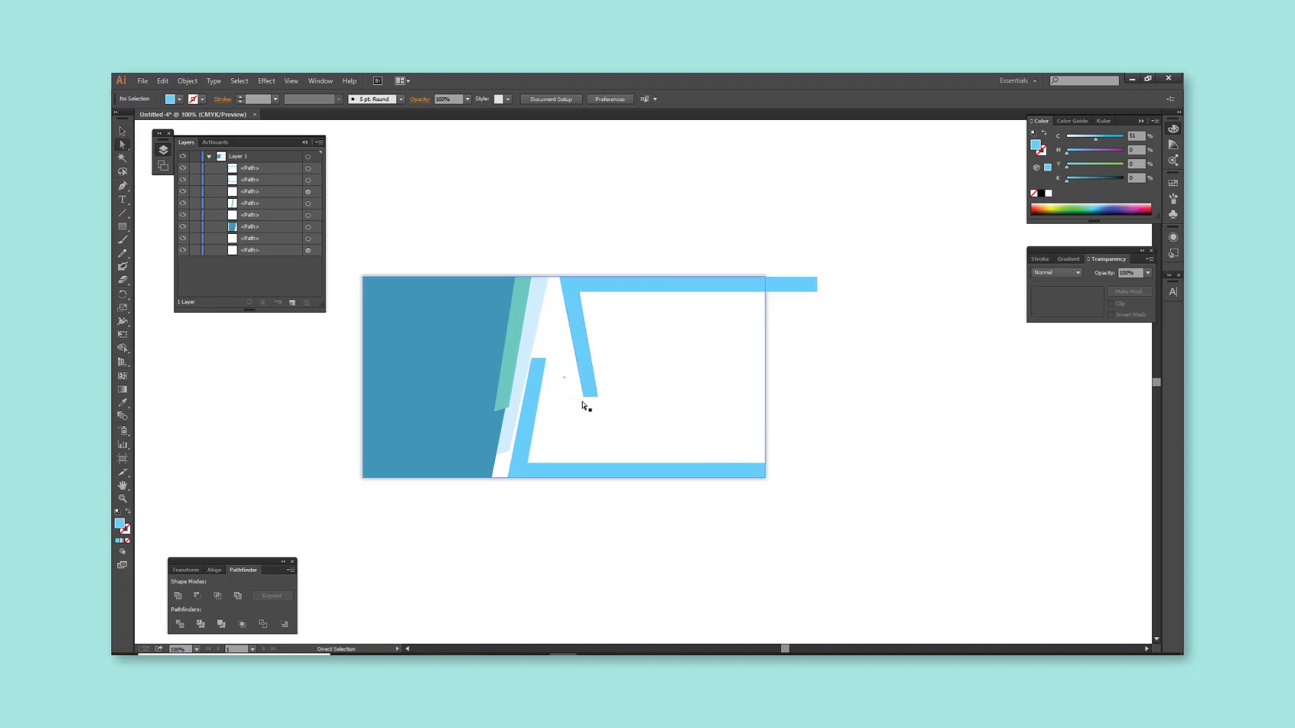
drag(581, 399, 545, 397)
click(873, 451)
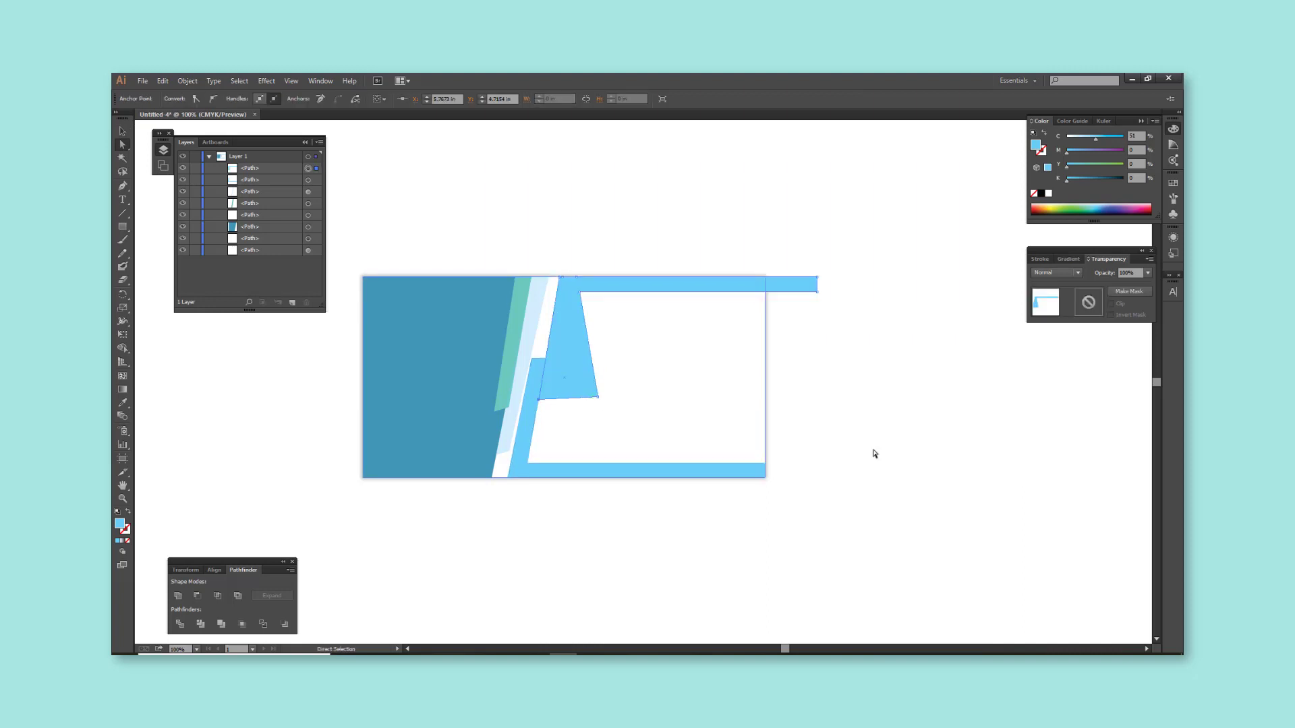
drag(599, 400, 797, 398)
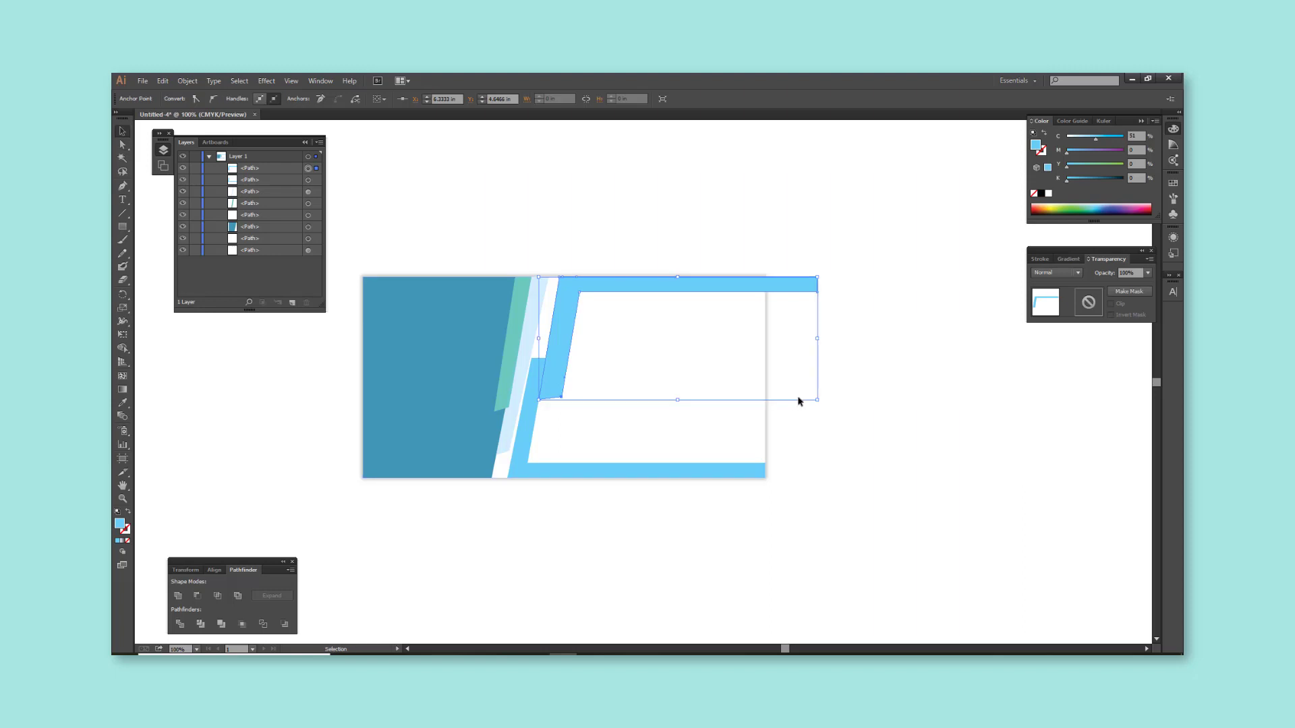
mouse_move(610, 292)
mouse_down()
mouse_move(830, 283)
mouse_move(765, 284)
mouse_up()
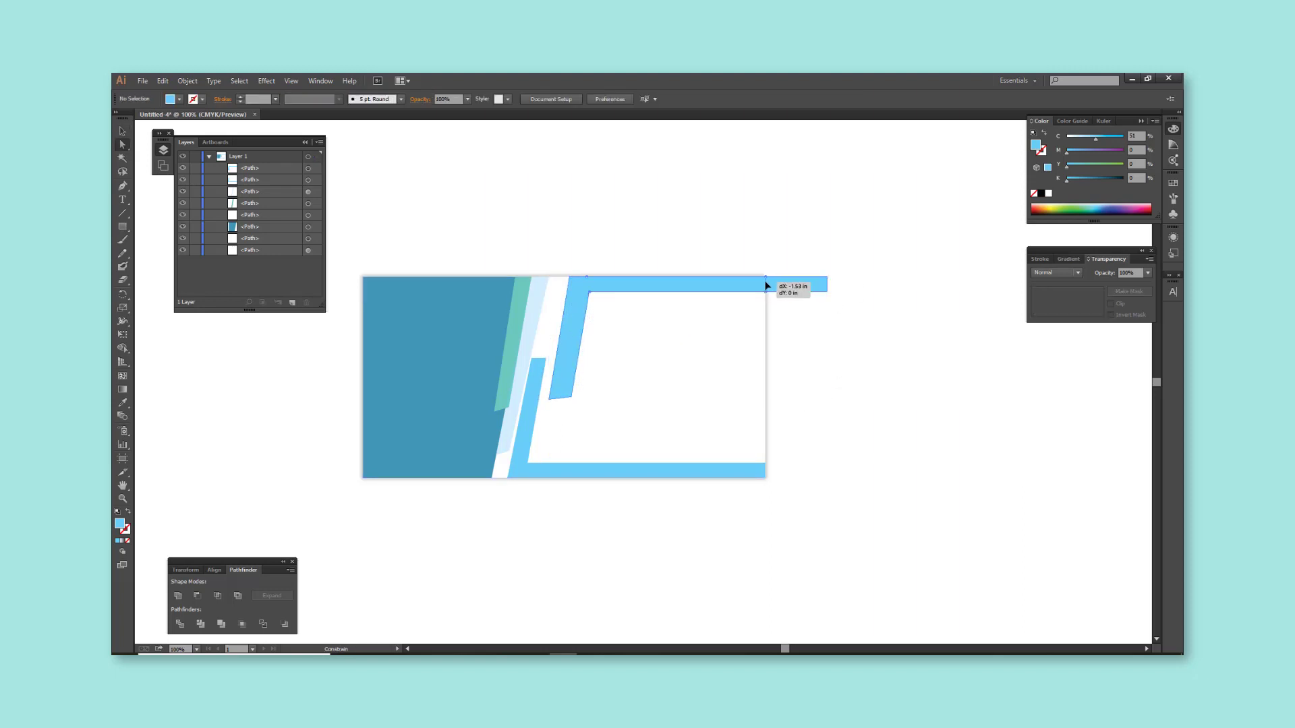
Duplicate the light strip to its right, stretch it to the top, and set 10% opacity.
scroll(573, 301, up, 1)
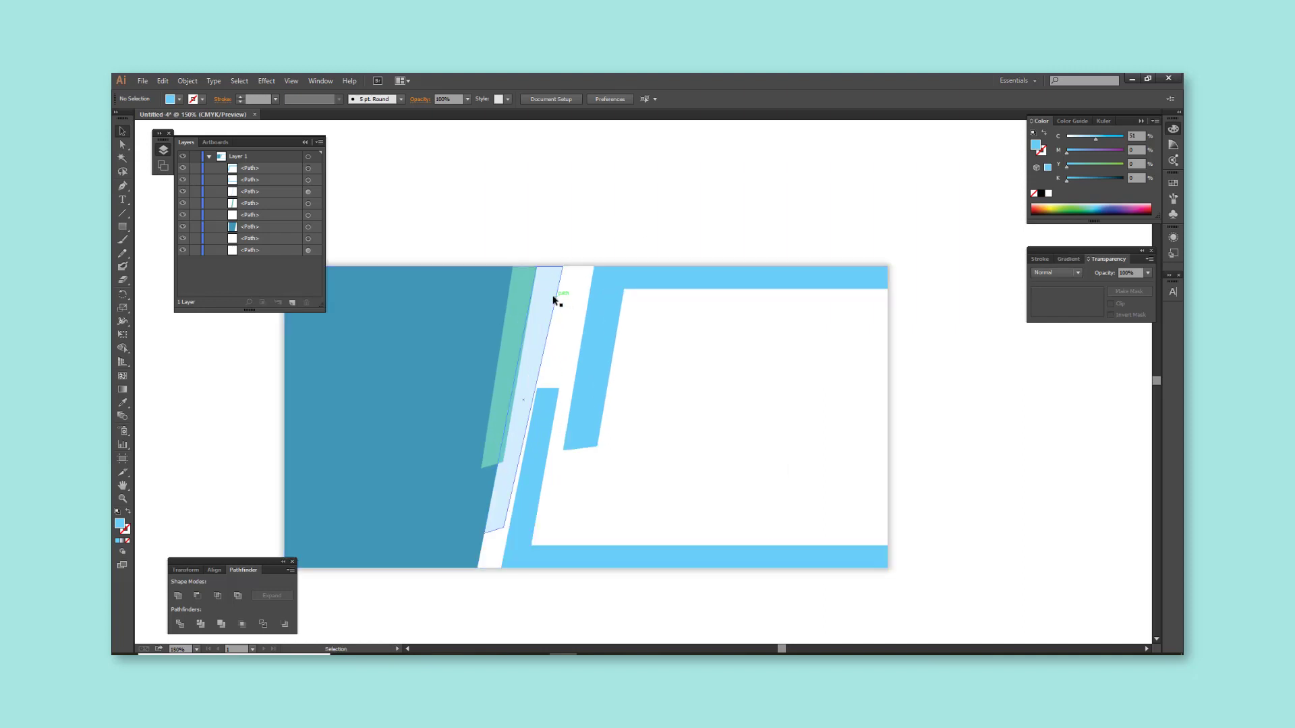
drag(559, 289, 590, 290)
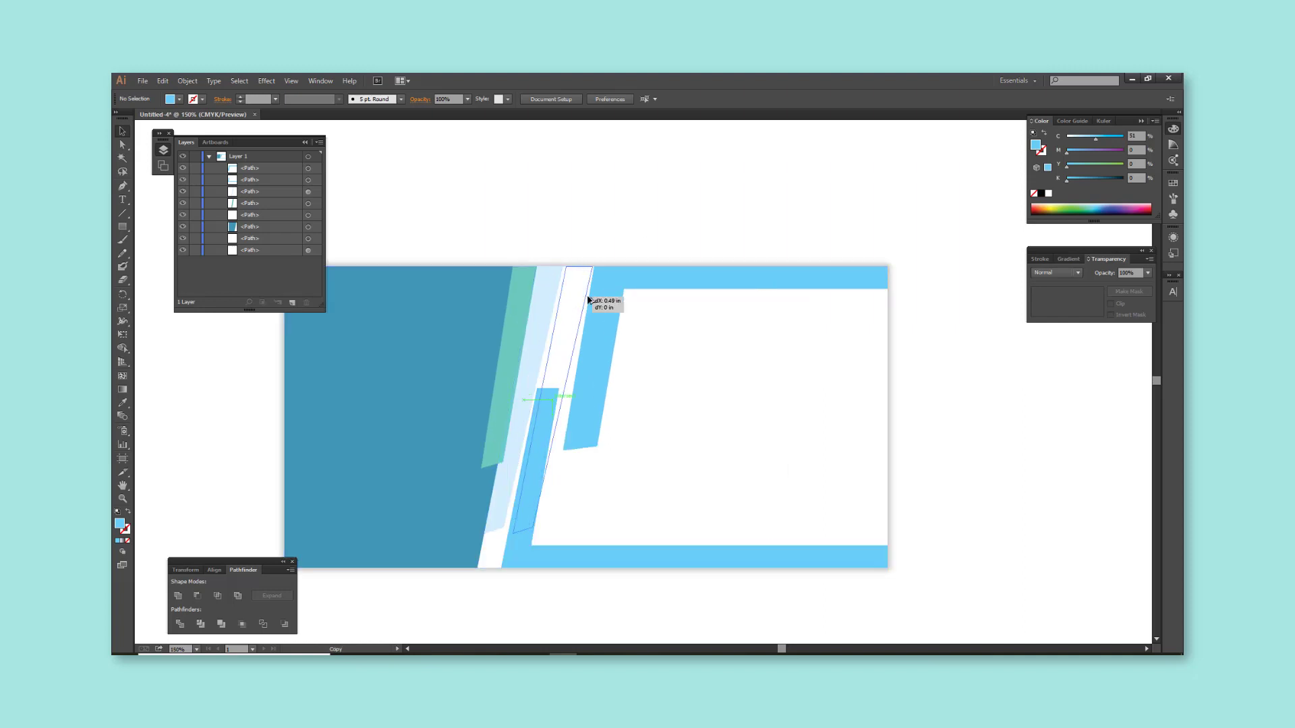
click(617, 198)
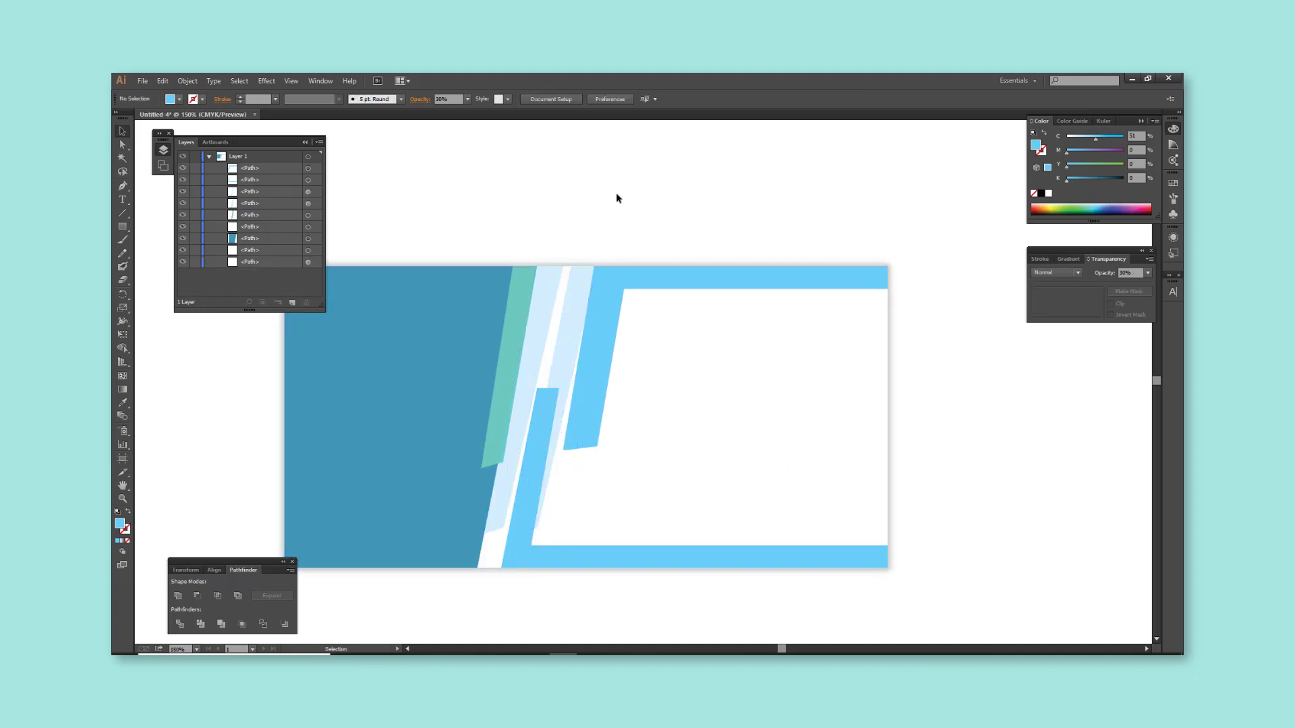
key(a)
drag(564, 333, 575, 271)
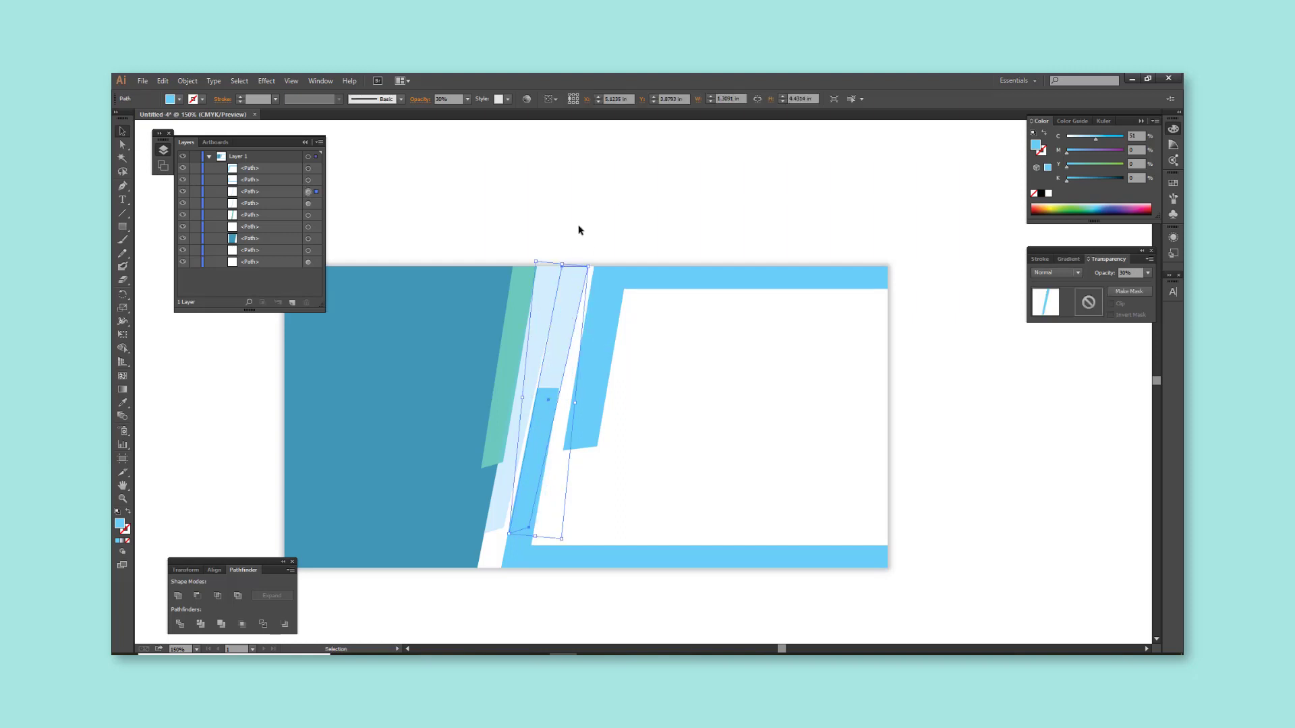
click(575, 271)
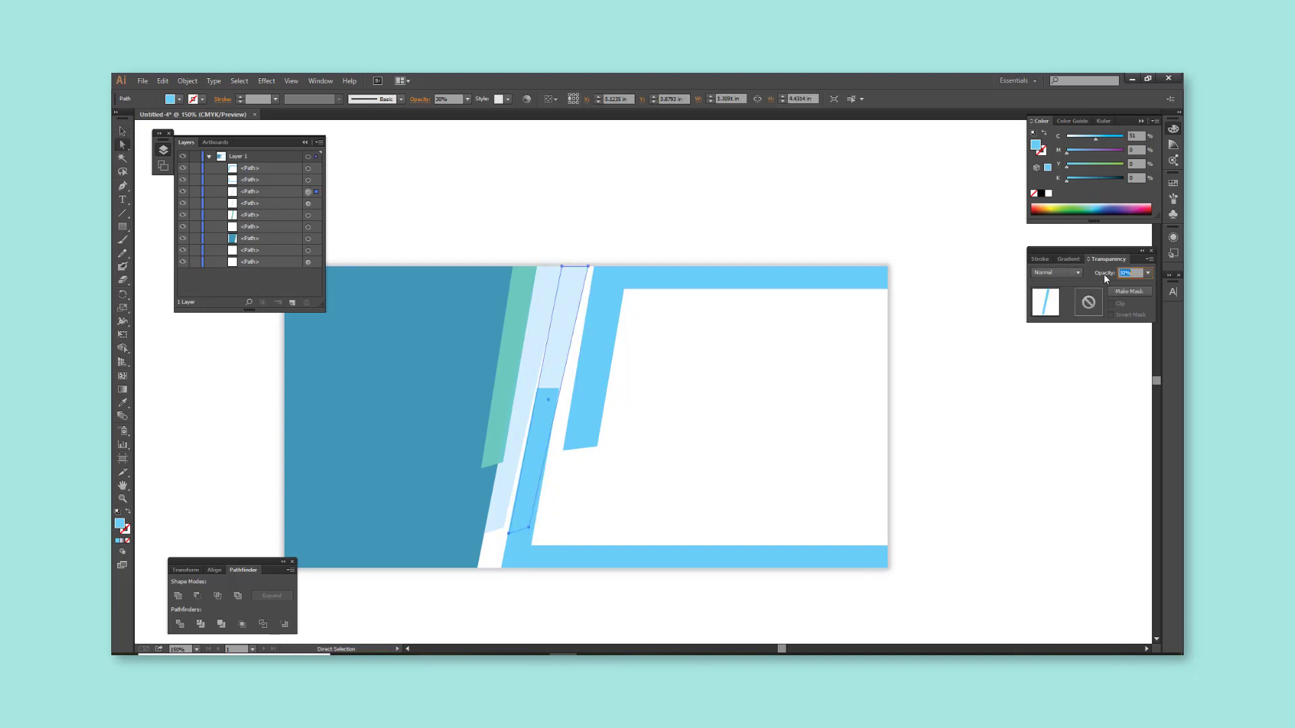
text(10)
key(Return)
click(805, 226)
key(v)
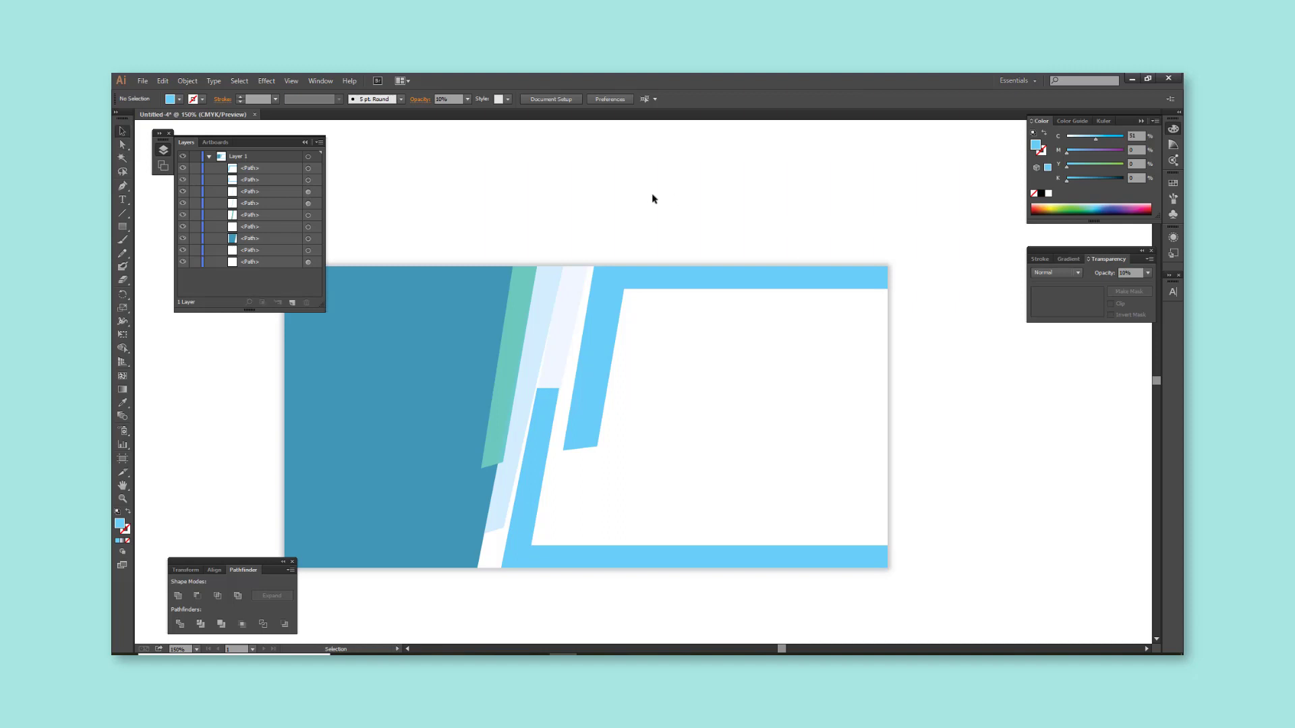
Narrow the short blue strip by moving its right edge left.
key(a)
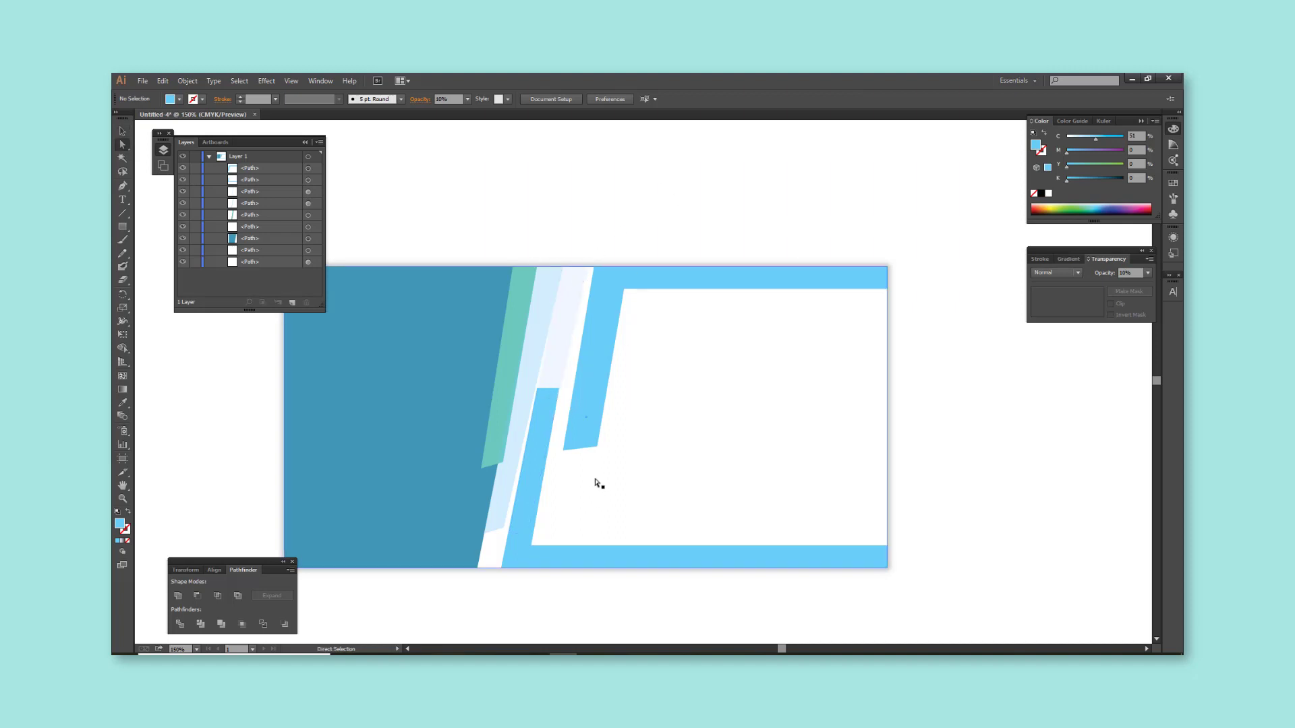
drag(604, 407, 594, 406)
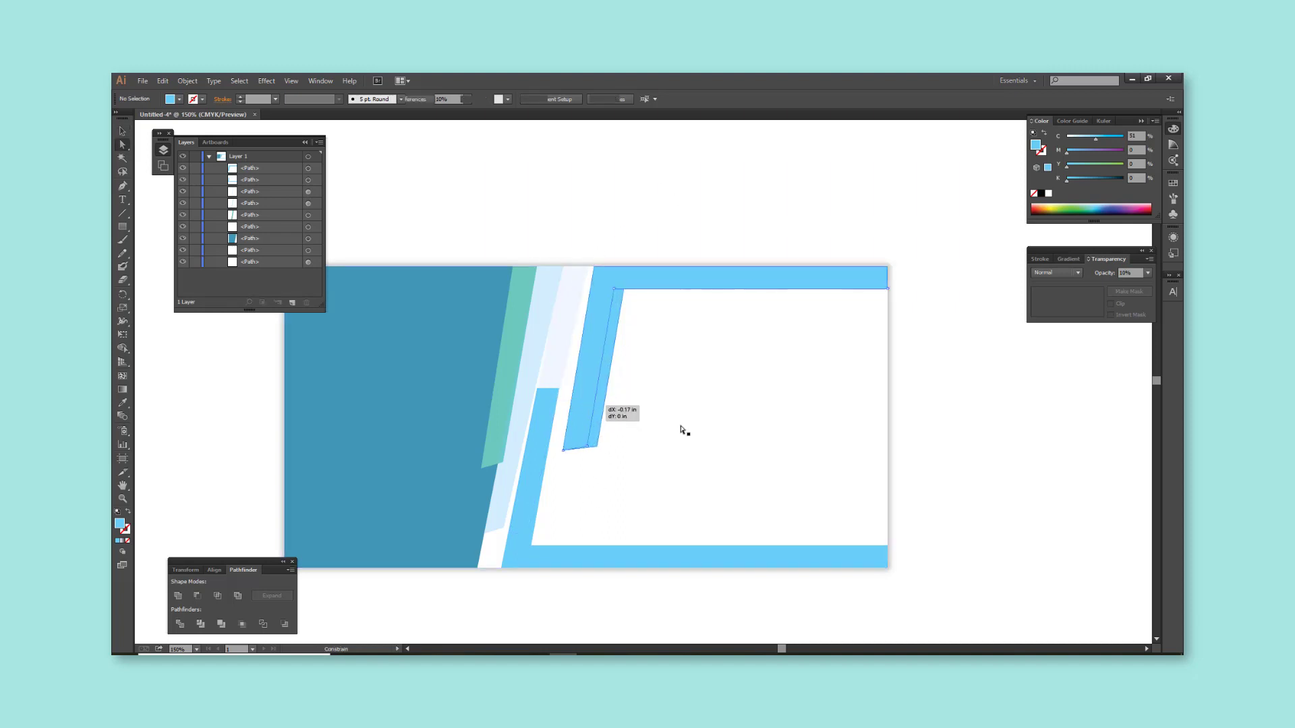
click(967, 452)
key(v)
scroll(971, 442, down, 1)
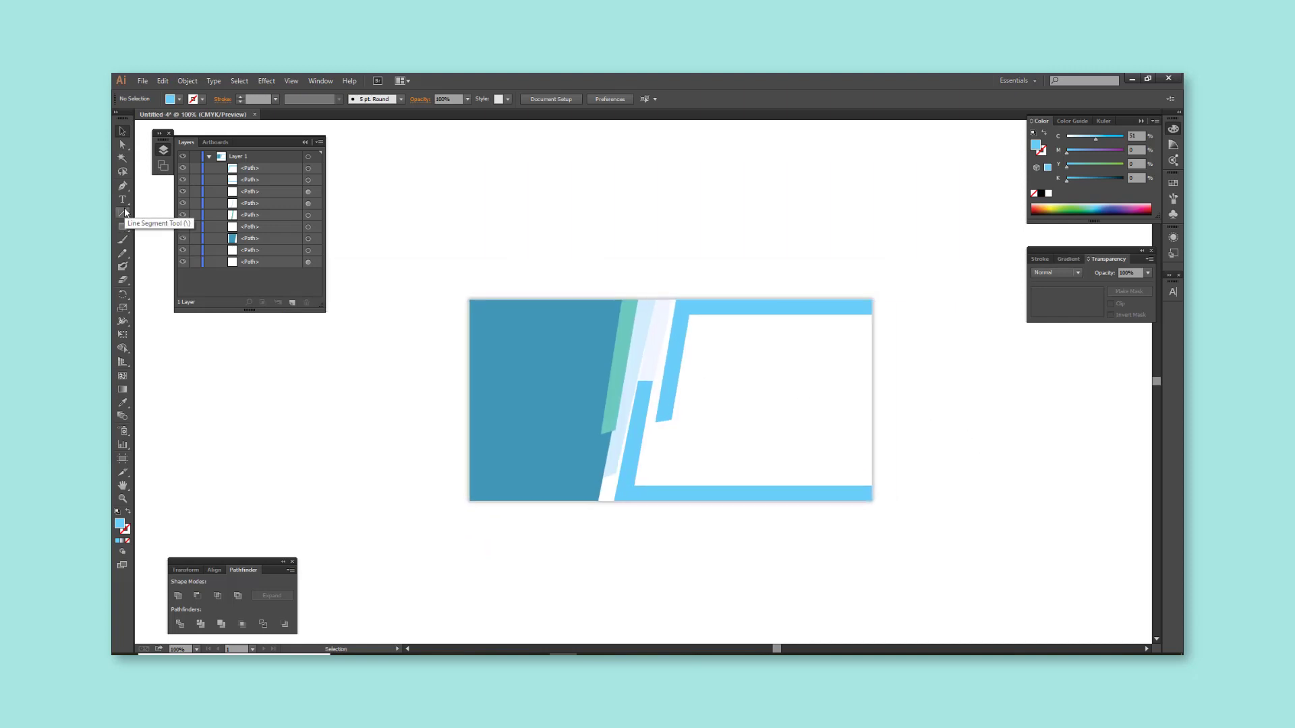
Paint the word 'logo' with the Paintbrush and make its stroke green.
click(123, 240)
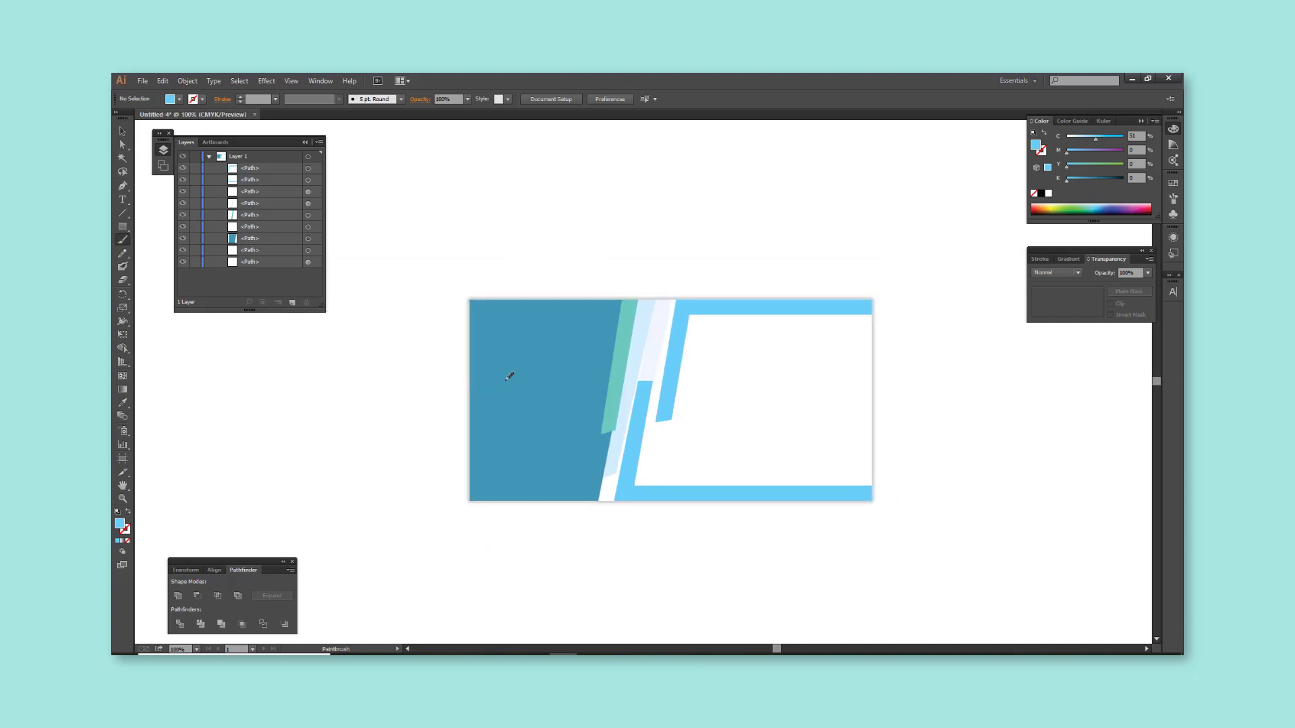
scroll(509, 377, up, 1)
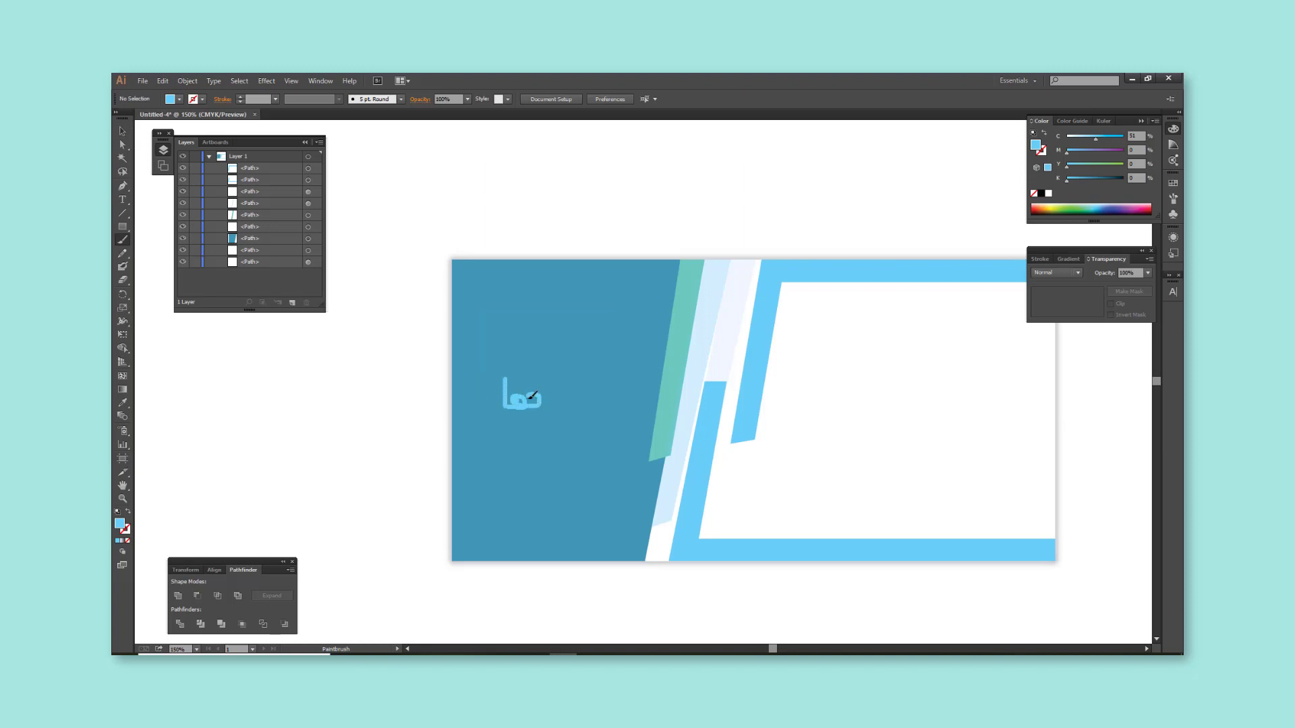
drag(543, 439, 577, 385)
key(v)
click(1044, 154)
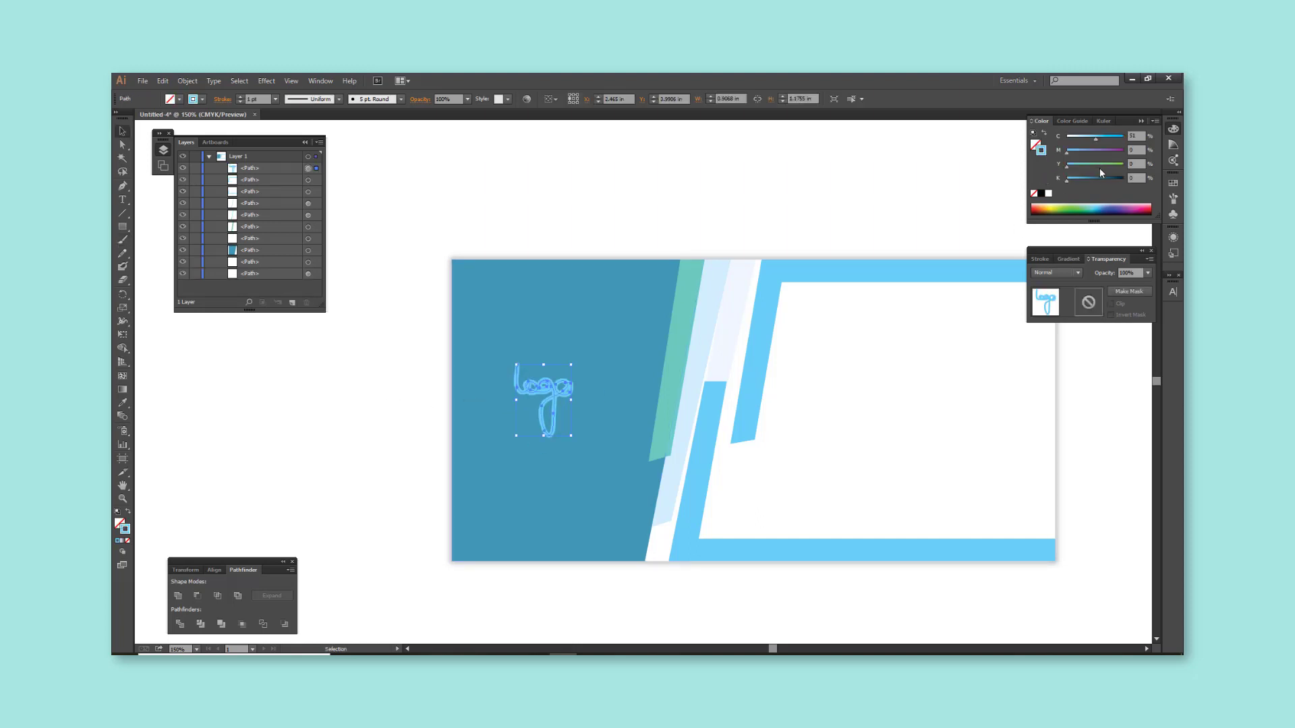
drag(1110, 164, 1125, 165)
click(659, 173)
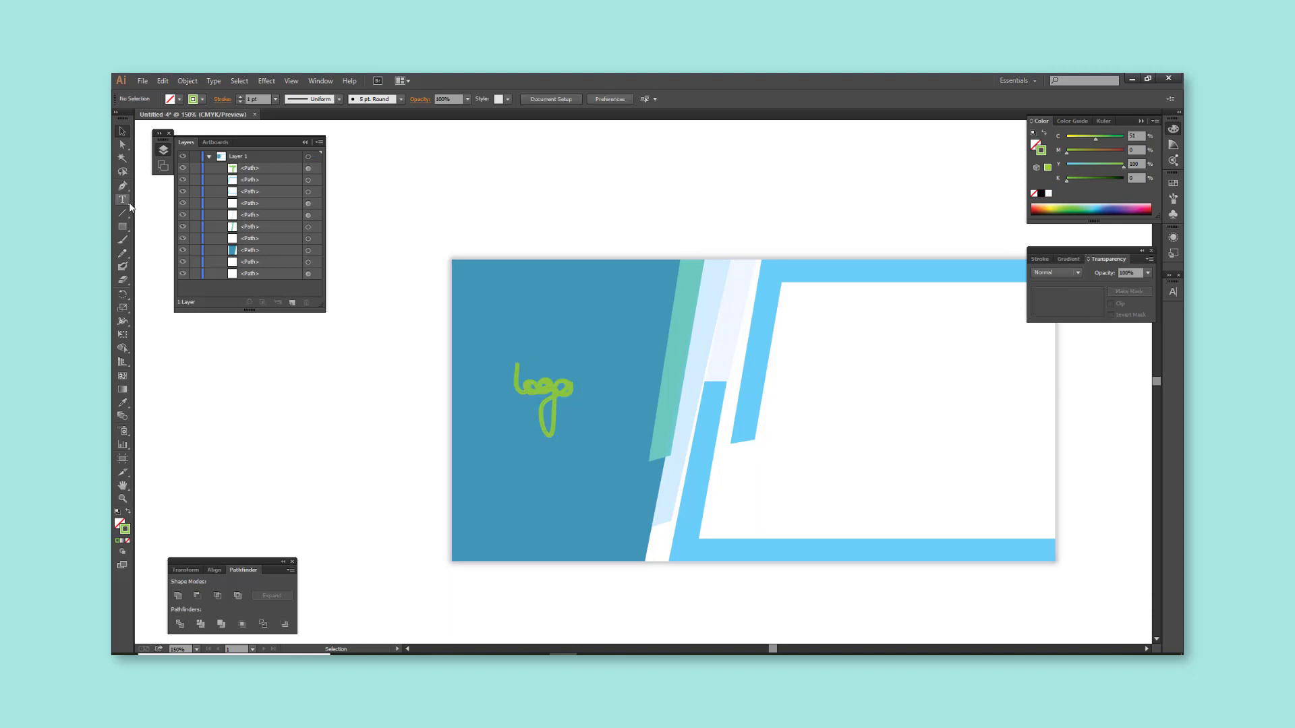
Draw a circle around the logo and centre it.
drag(127, 228, 175, 257)
drag(555, 389, 610, 443)
key(v)
click(593, 350)
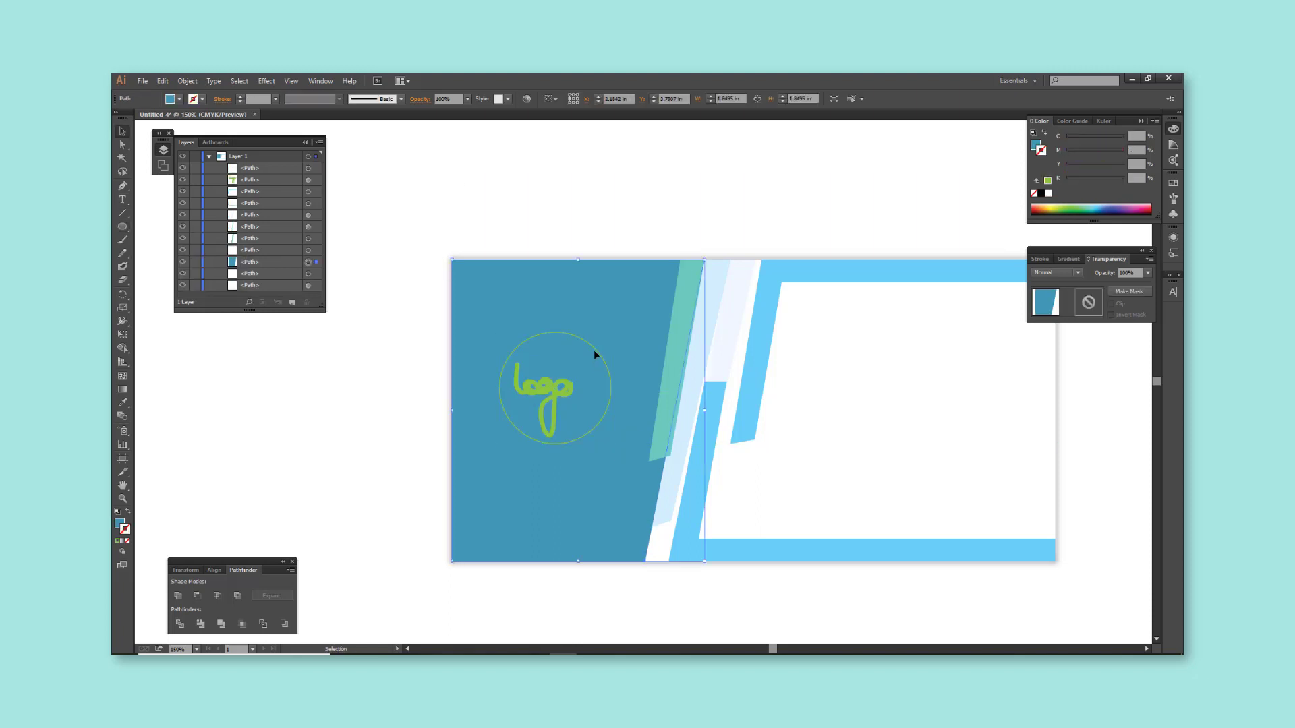
drag(598, 352, 587, 352)
click(358, 352)
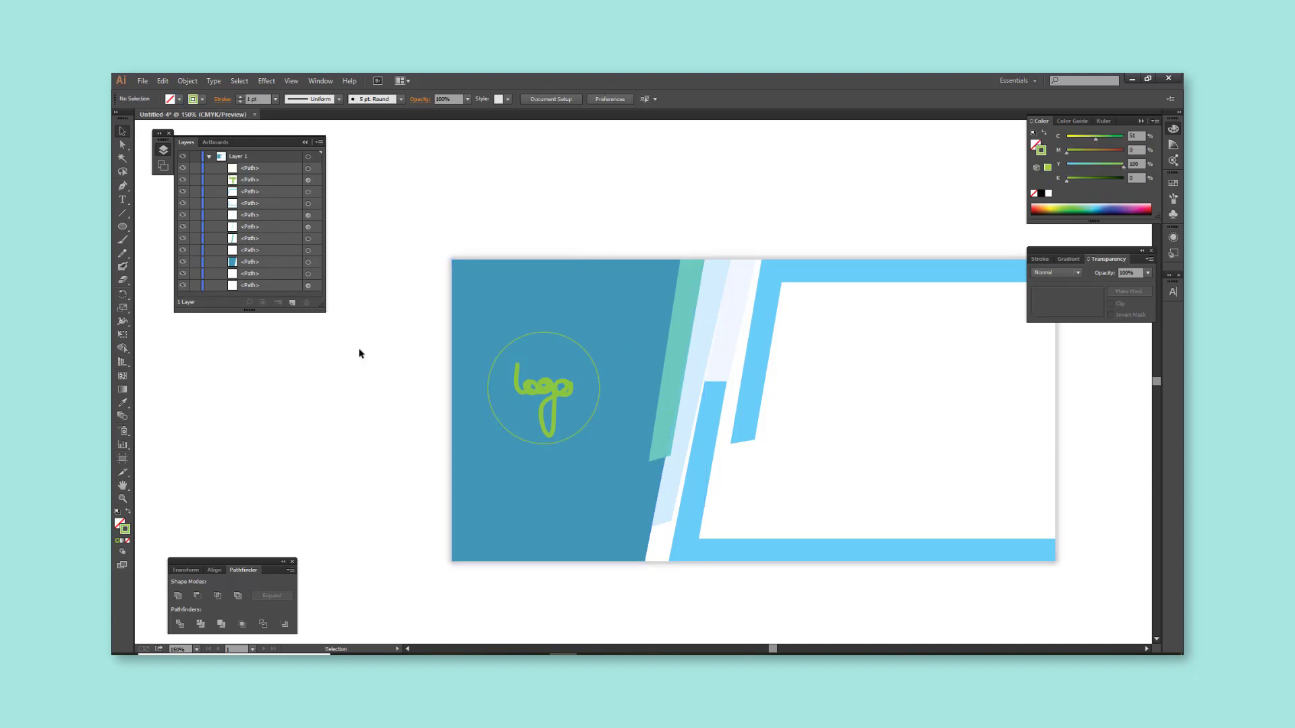
Set the logo circle's stroke weight to 3 pt.
click(569, 345)
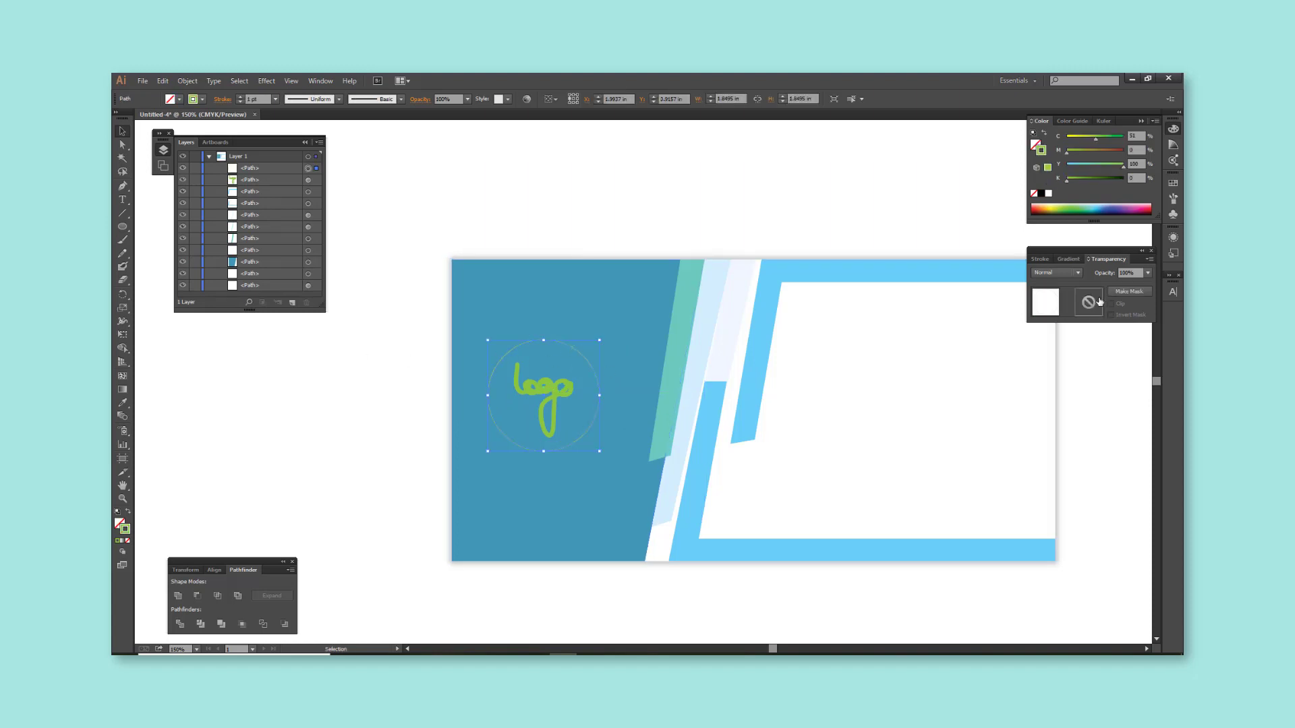
click(1041, 259)
click(1068, 271)
click(1068, 270)
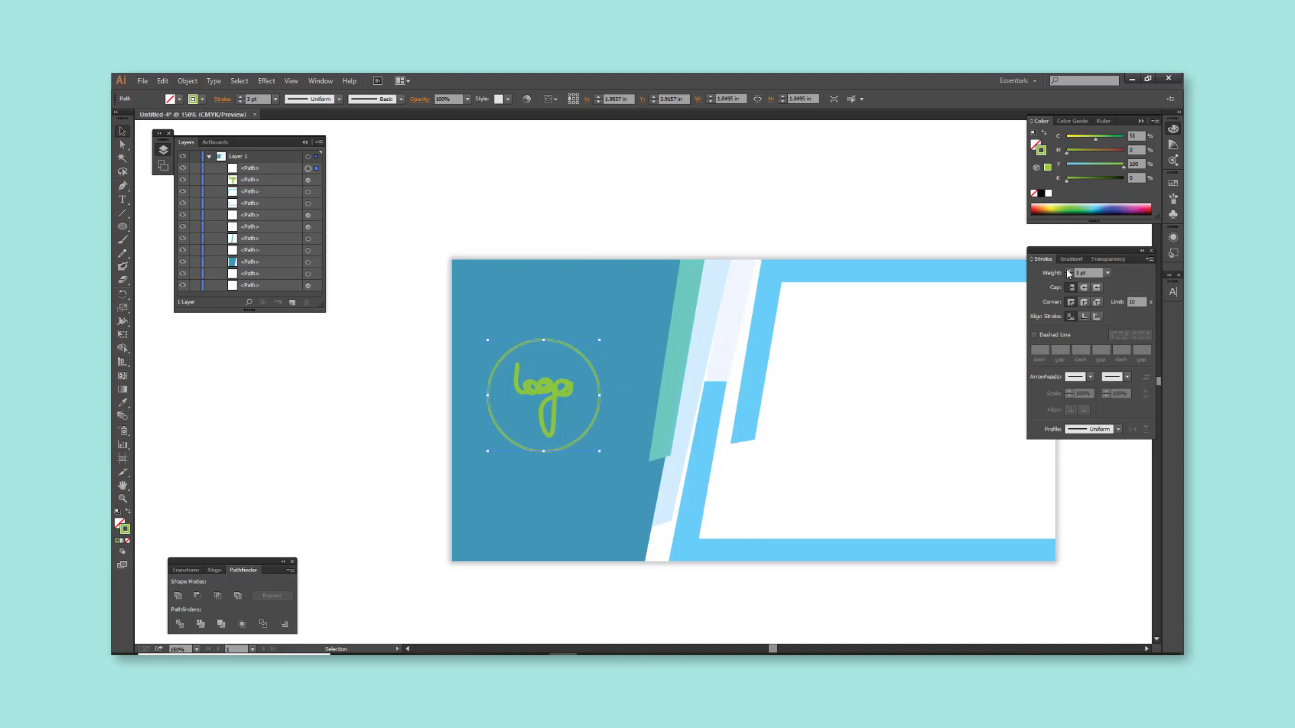
click(737, 172)
key(ctrl+minus)
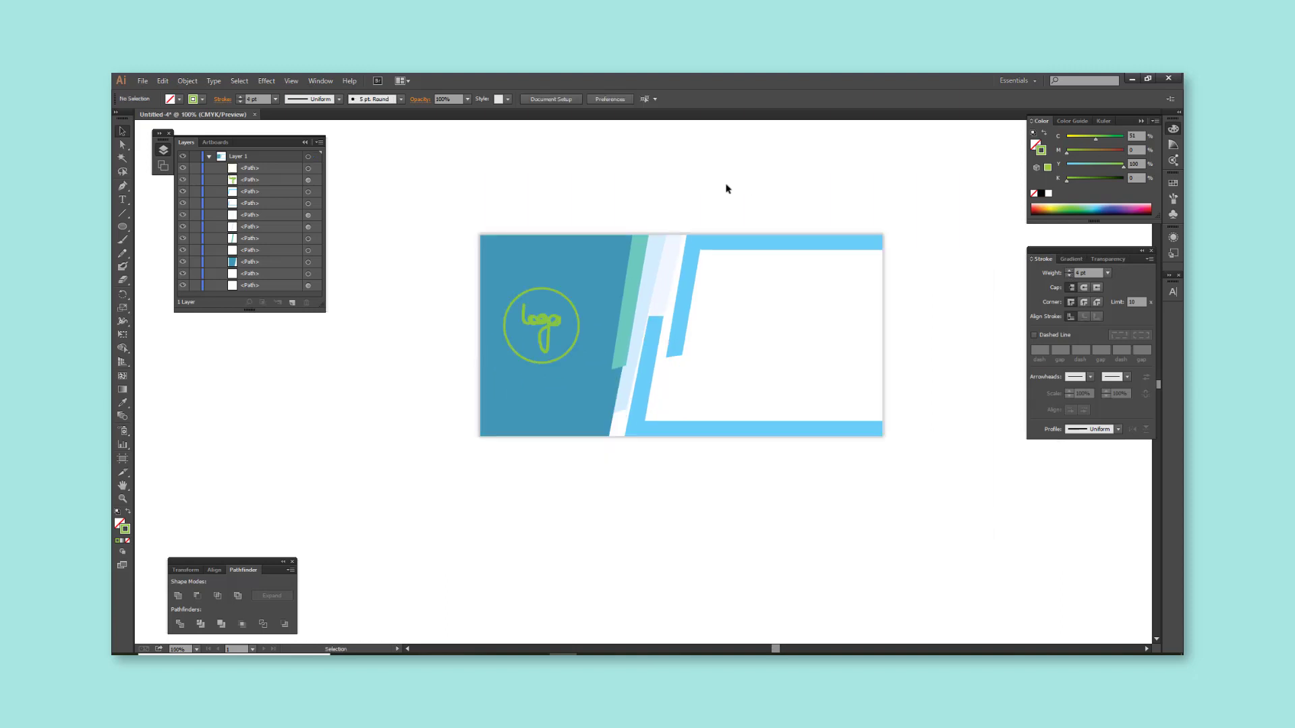
Type the business name text on a new line in the card's white panel.
click(122, 200)
click(698, 329)
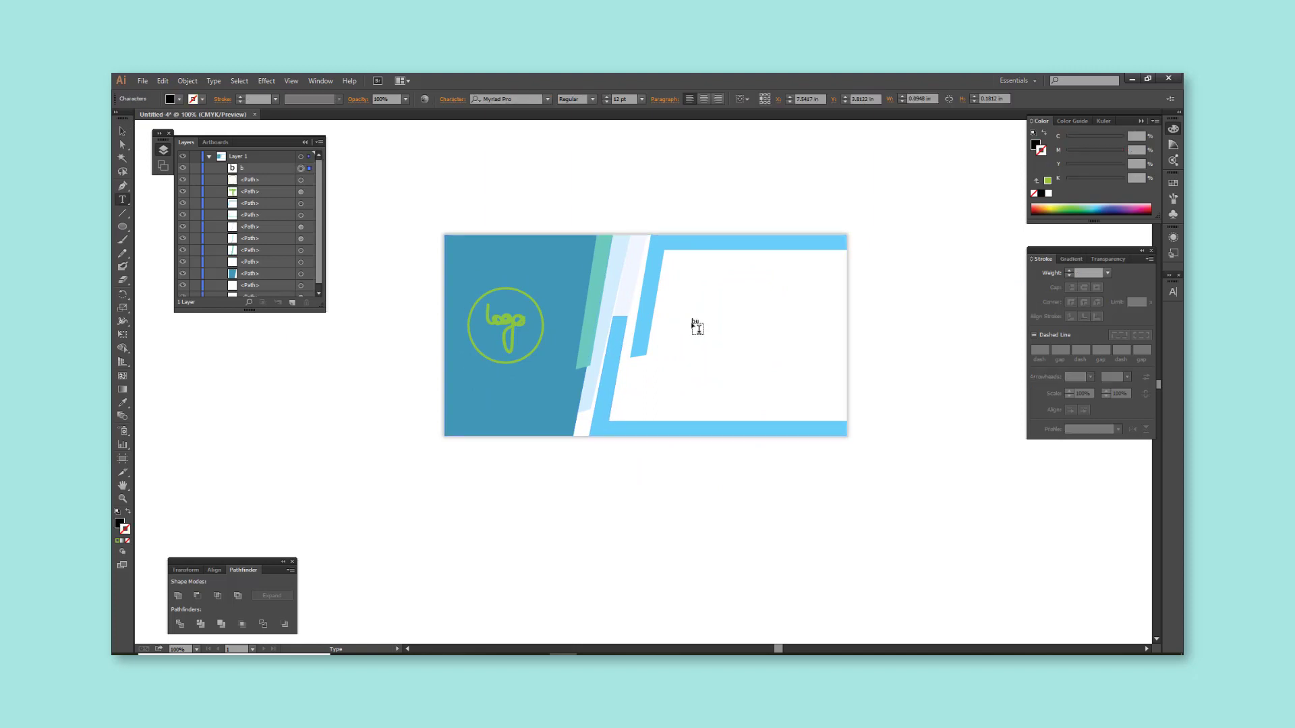
text(SIN)
text(ESS NAME HERER)
key(Escape)
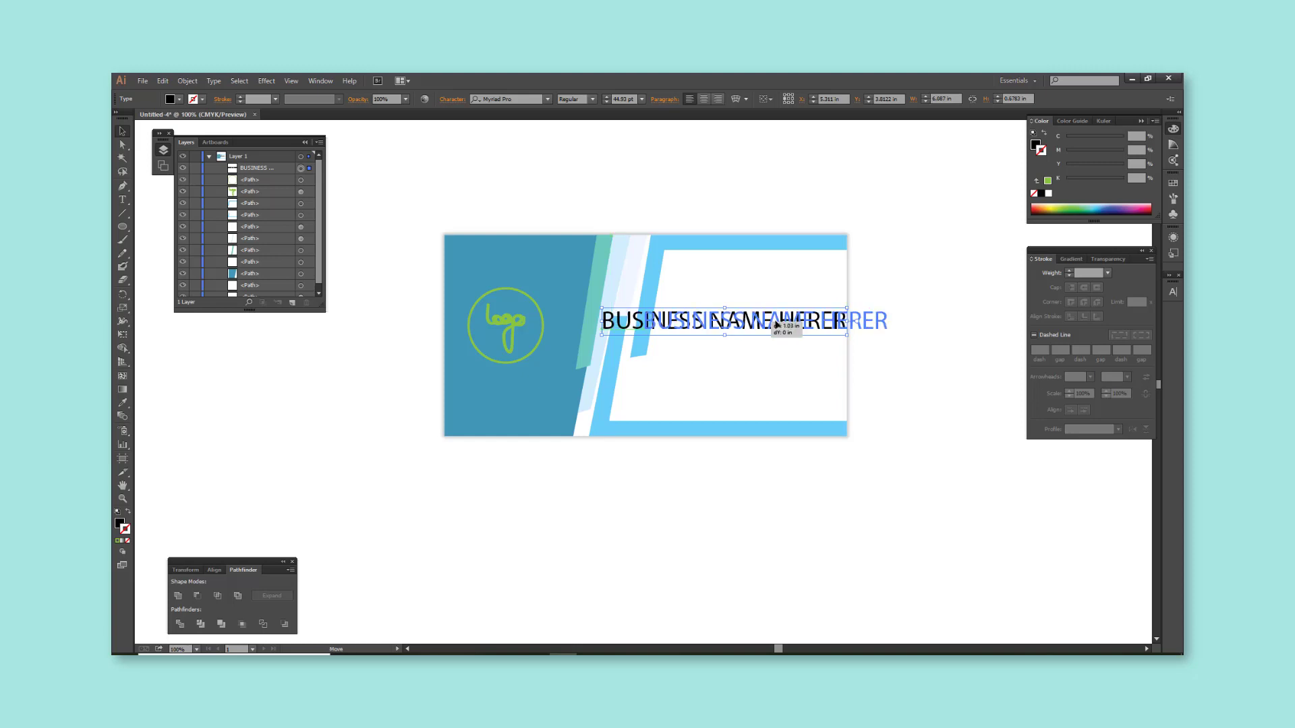
Break the name onto two lines after BUSINESS and make BUSINESS bold and green.
click(772, 320)
key(Return)
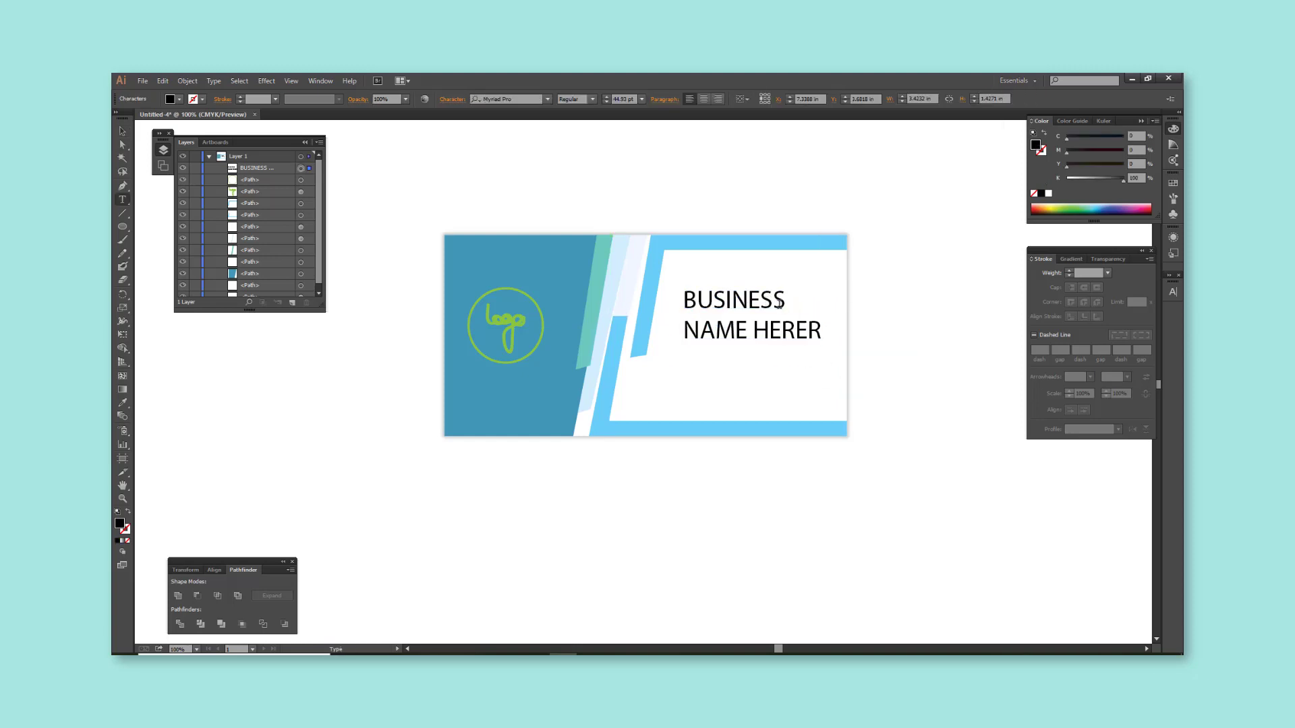
drag(779, 304, 601, 291)
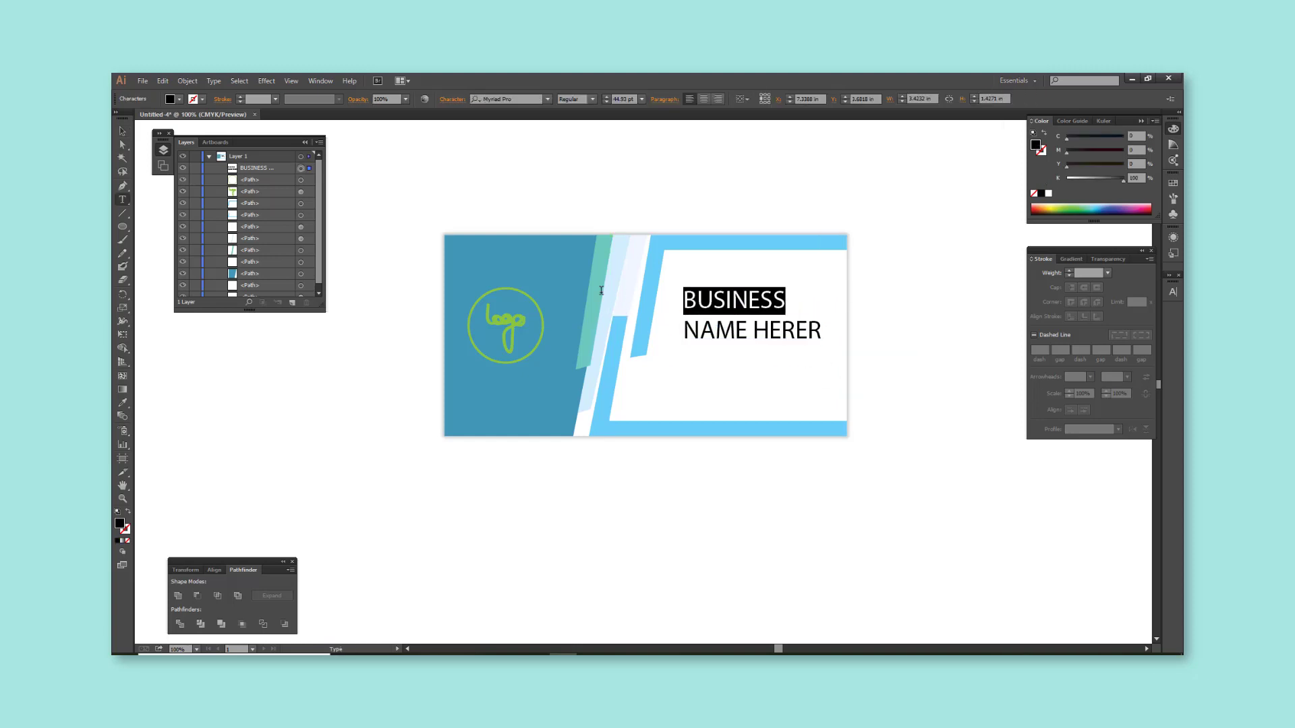
click(593, 98)
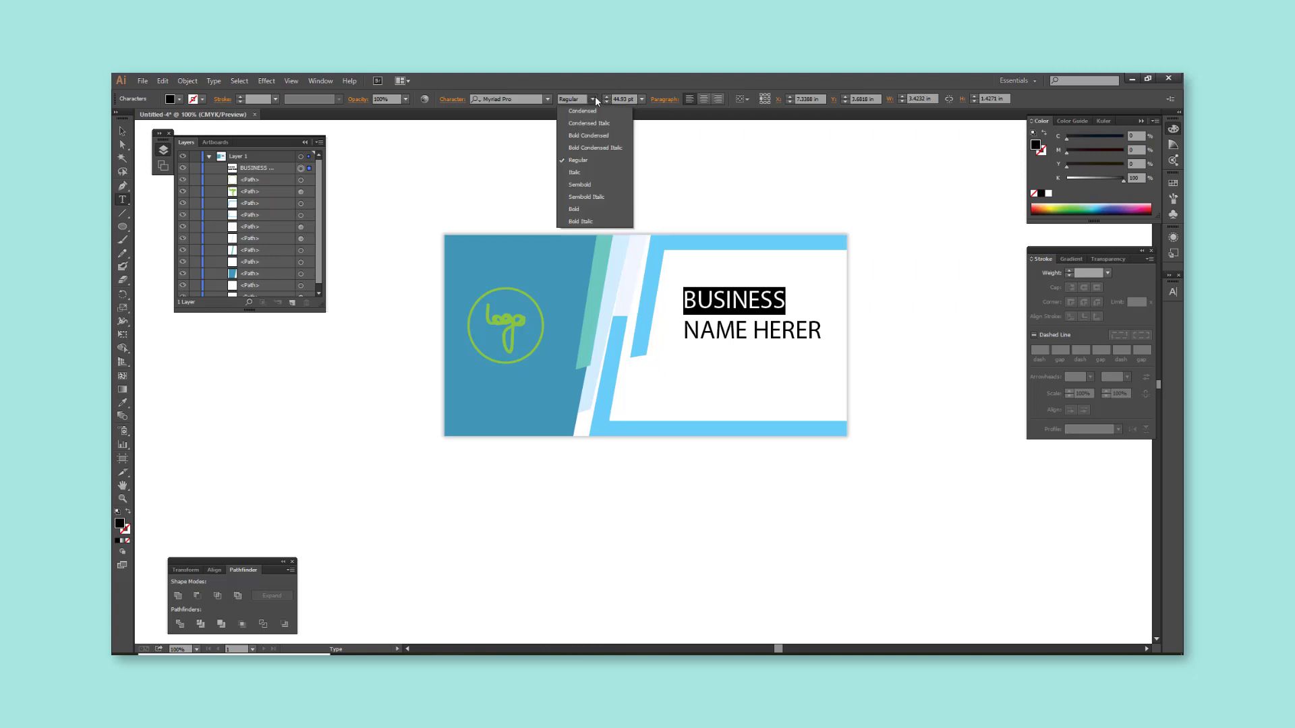
click(581, 200)
mouse_move(1088, 180)
mouse_down()
mouse_move(1065, 180)
mouse_move(1123, 138)
mouse_move(1123, 166)
mouse_up()
Turn NAME HERER red and raise the business-name block slightly.
drag(822, 330, 654, 328)
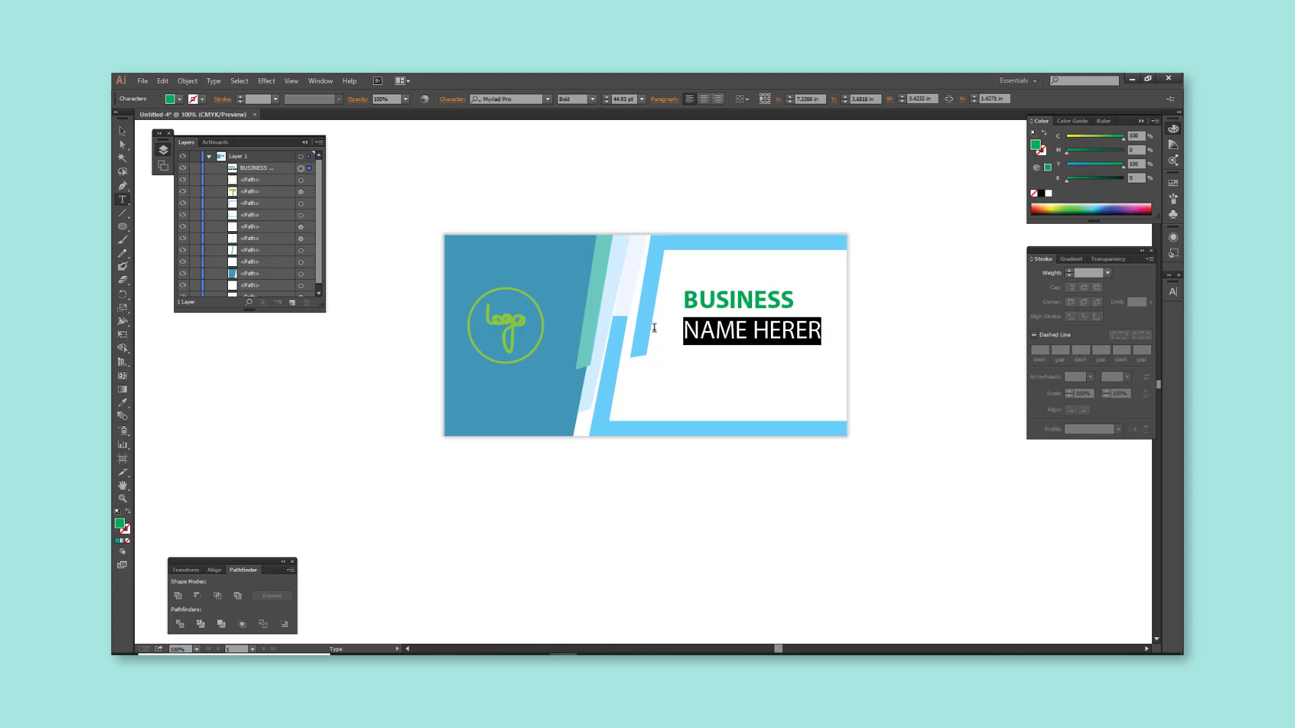
mouse_move(1105, 179)
mouse_down()
mouse_move(1066, 179)
mouse_move(1123, 150)
mouse_move(1123, 163)
mouse_up()
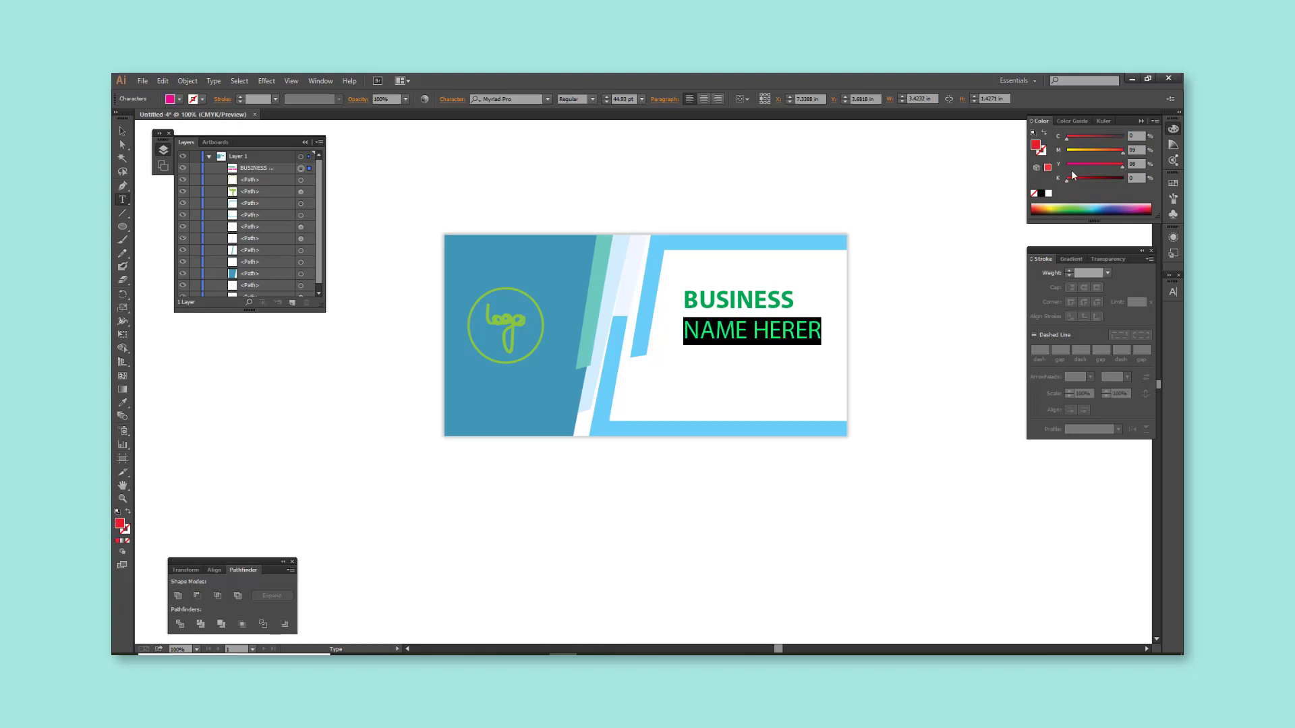
click(951, 174)
key(v)
click(782, 329)
drag(782, 329, 782, 321)
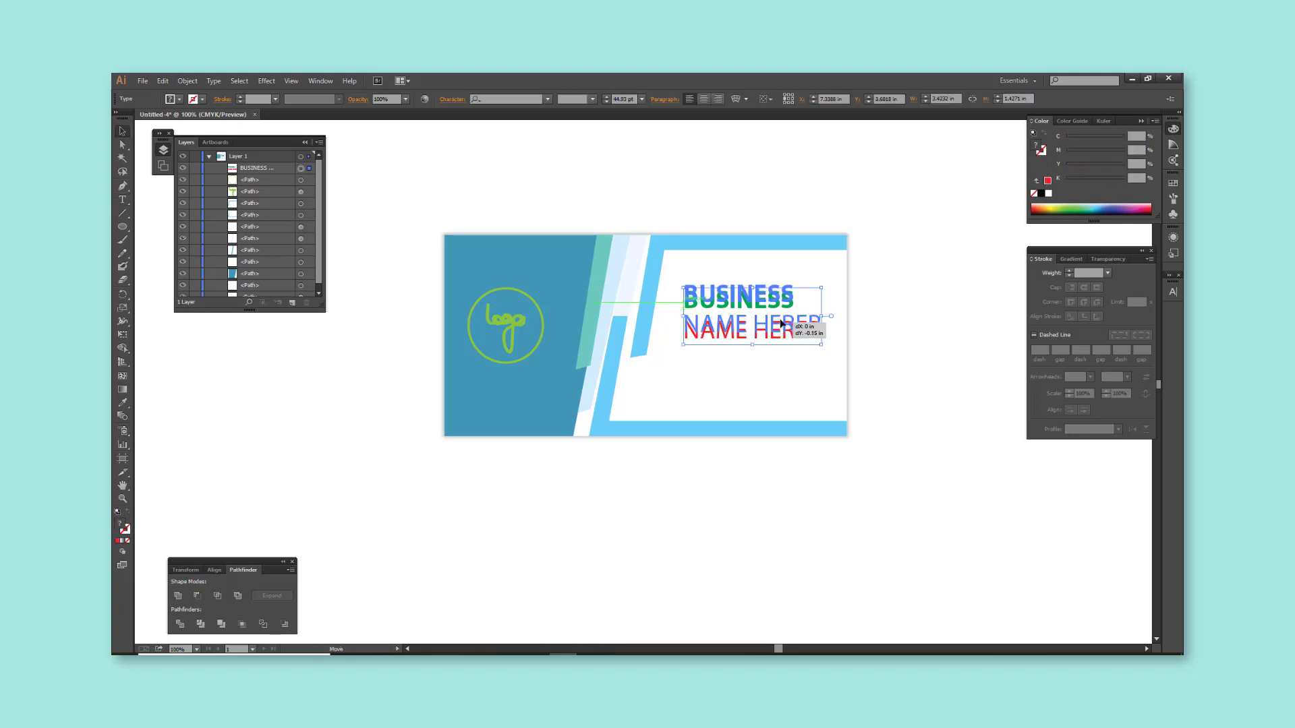
click(886, 353)
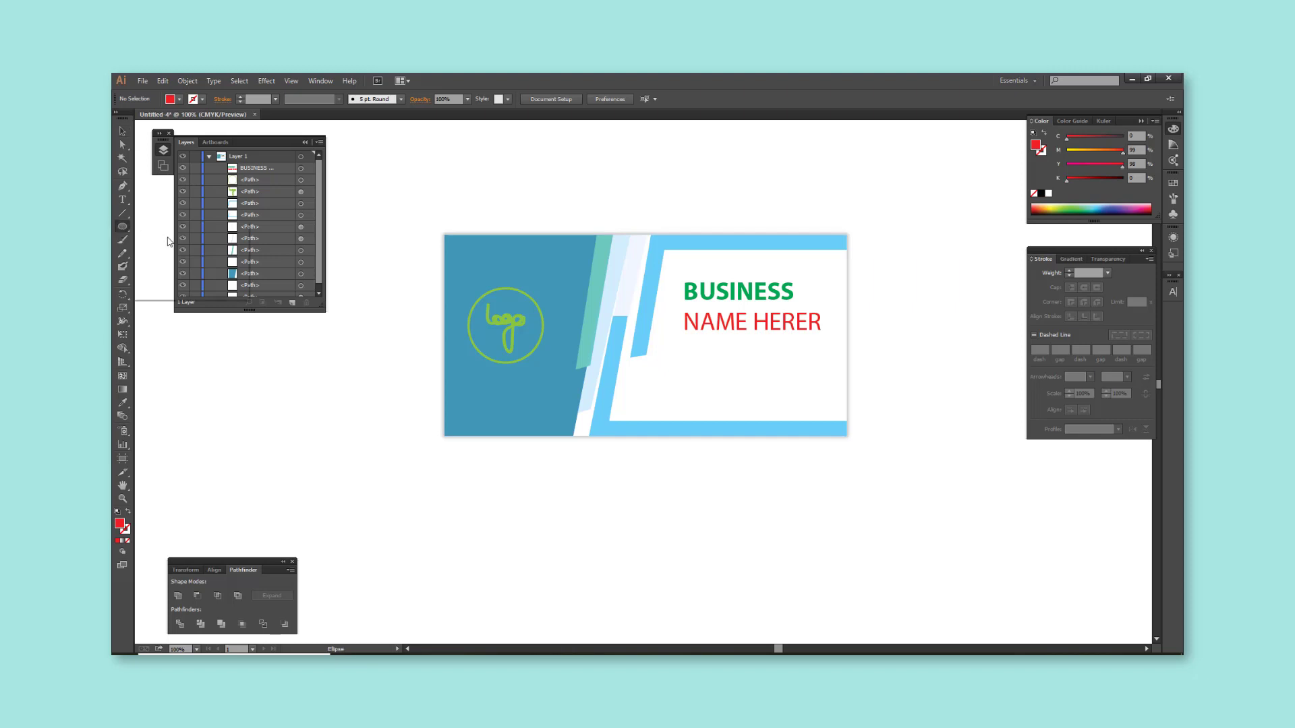
drag(122, 226, 168, 227)
Draw a small red square below the name, add an offset copy, and group them.
scroll(682, 377, up, 1)
drag(668, 338, 669, 330)
key(v)
scroll(667, 341, up, 1)
scroll(674, 337, up, 3)
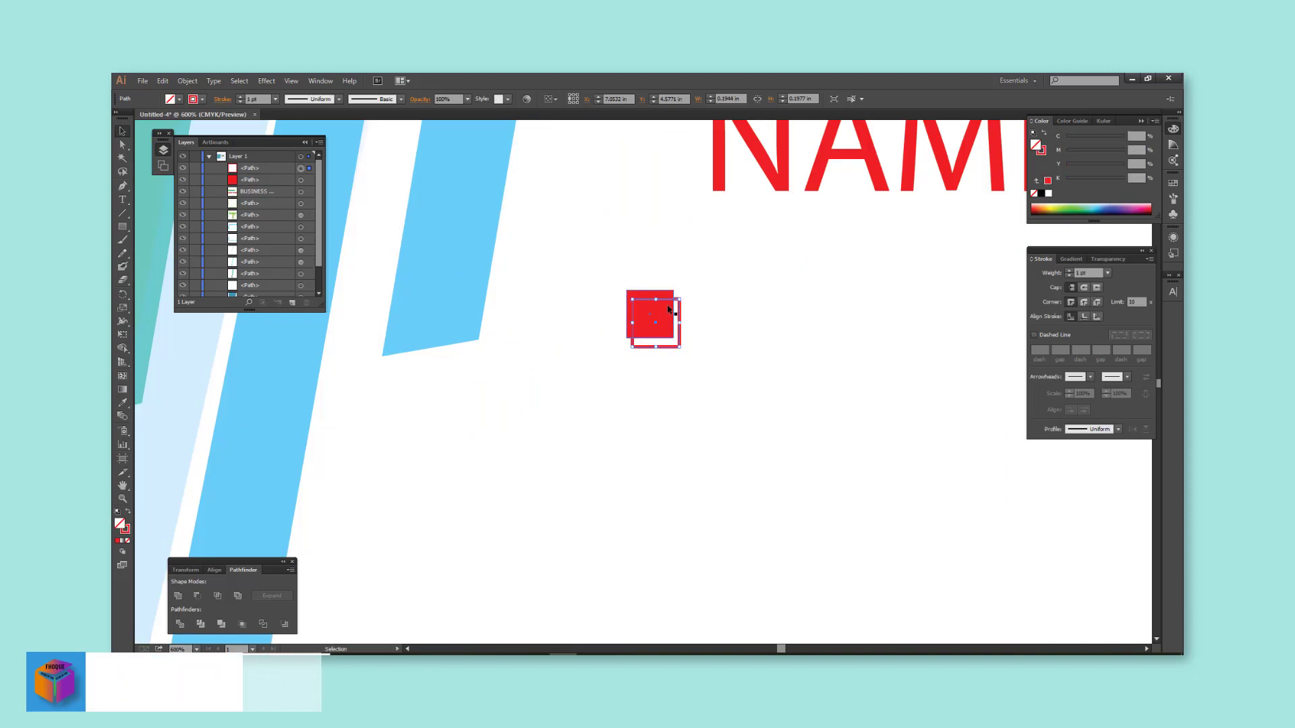
mouse_move(610, 273)
mouse_down()
mouse_move(672, 376)
mouse_move(608, 398)
mouse_move(608, 481)
mouse_up()
key(ctrl+g)
Duplicate the three red icons into a second, right-hand column.
scroll(672, 376, down, 4)
scroll(670, 540, up, 1)
shift+click(602, 436)
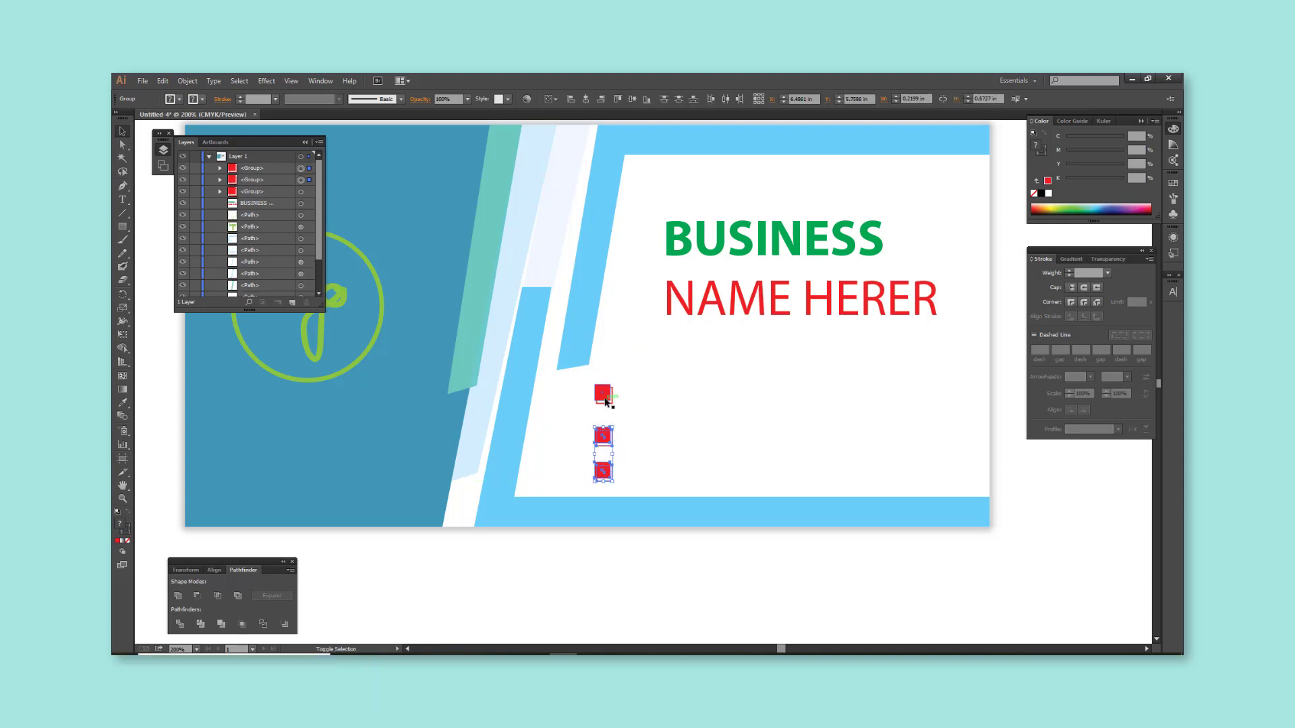
drag(602, 436, 764, 402)
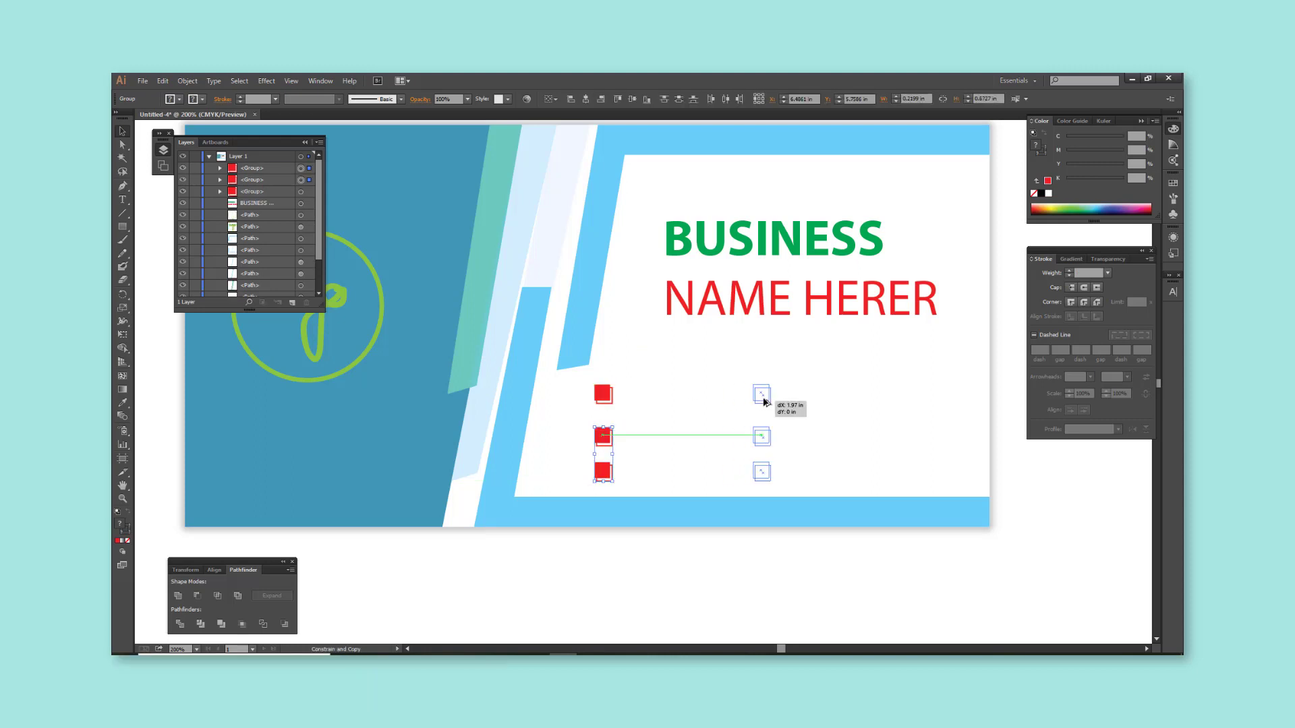
key(ctrl+z)
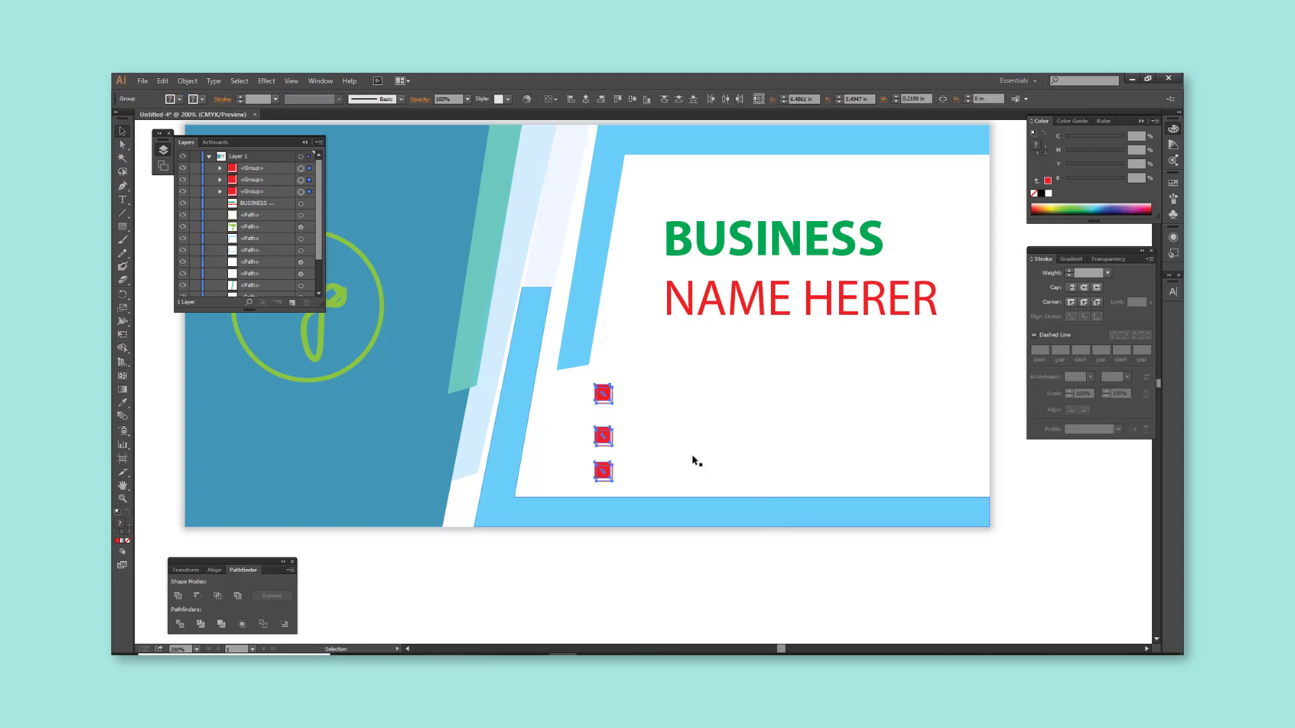
drag(607, 402, 805, 411)
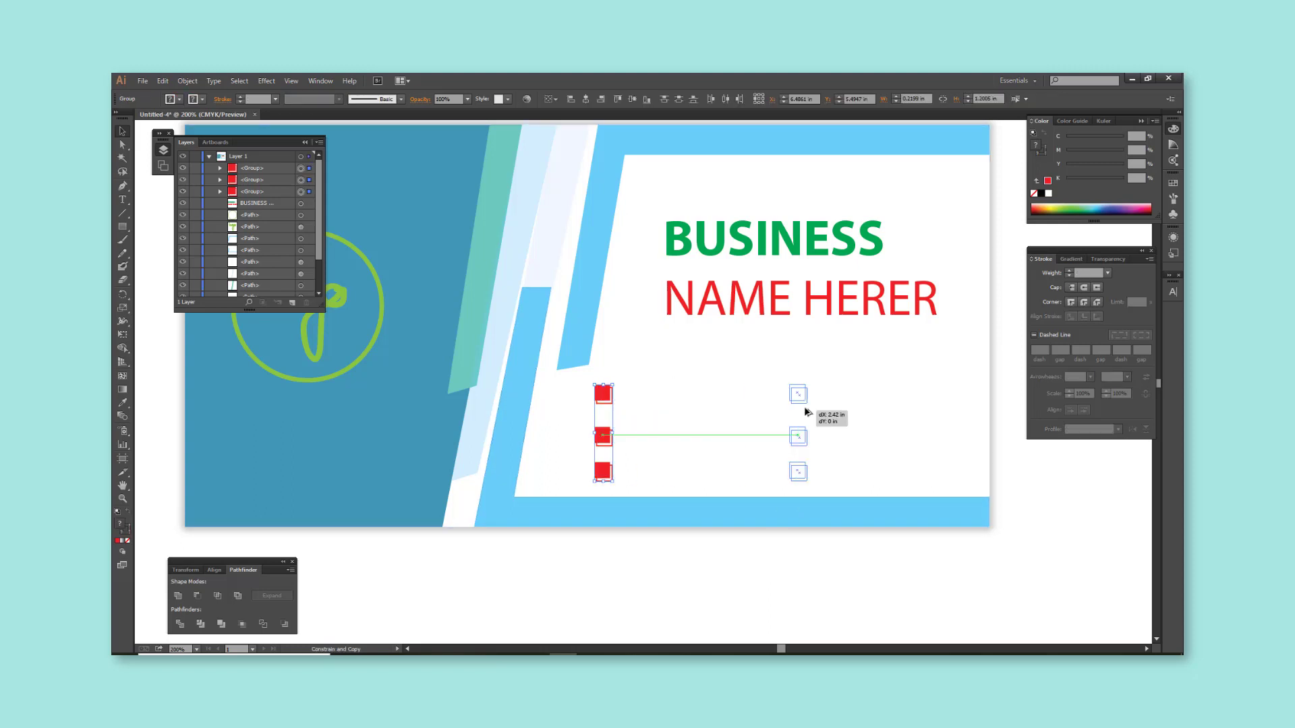
click(743, 592)
Select the whole NAME HERER line to change its font style.
click(721, 296)
triple_click(722, 296)
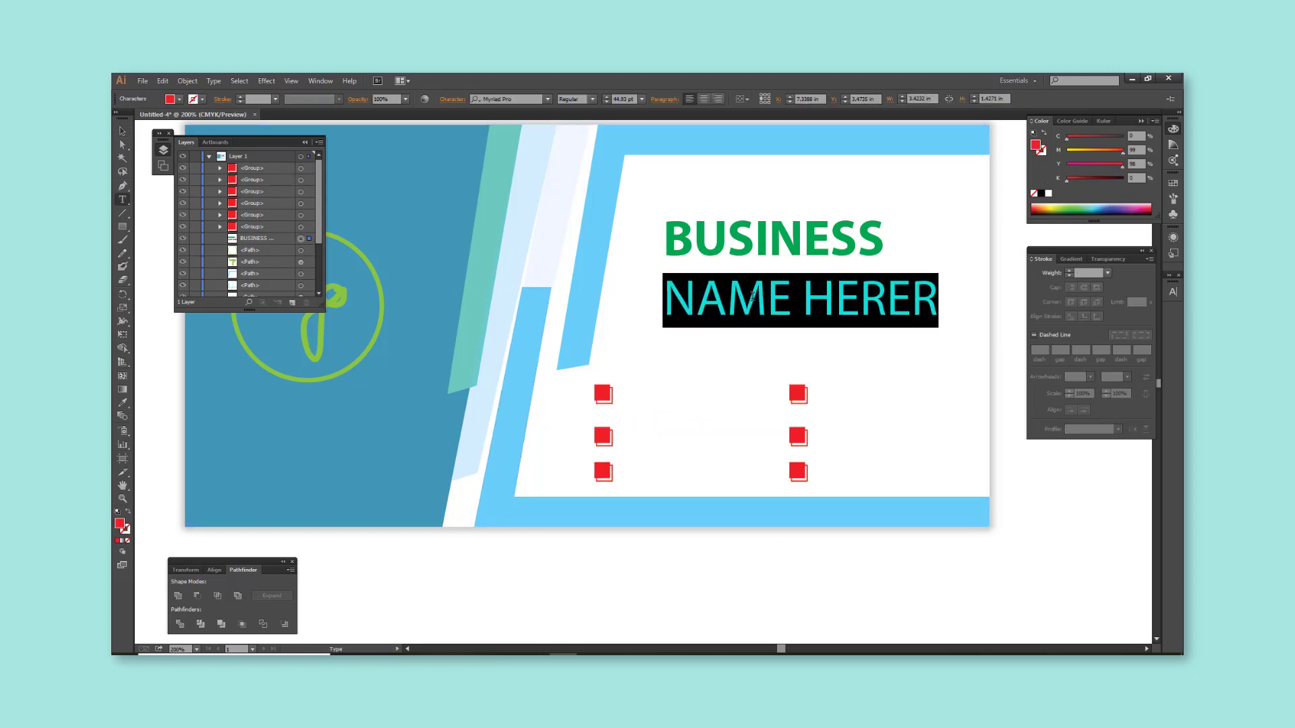
click(592, 99)
Make NAME HERER bold and copy the business name text lower on the card.
click(584, 215)
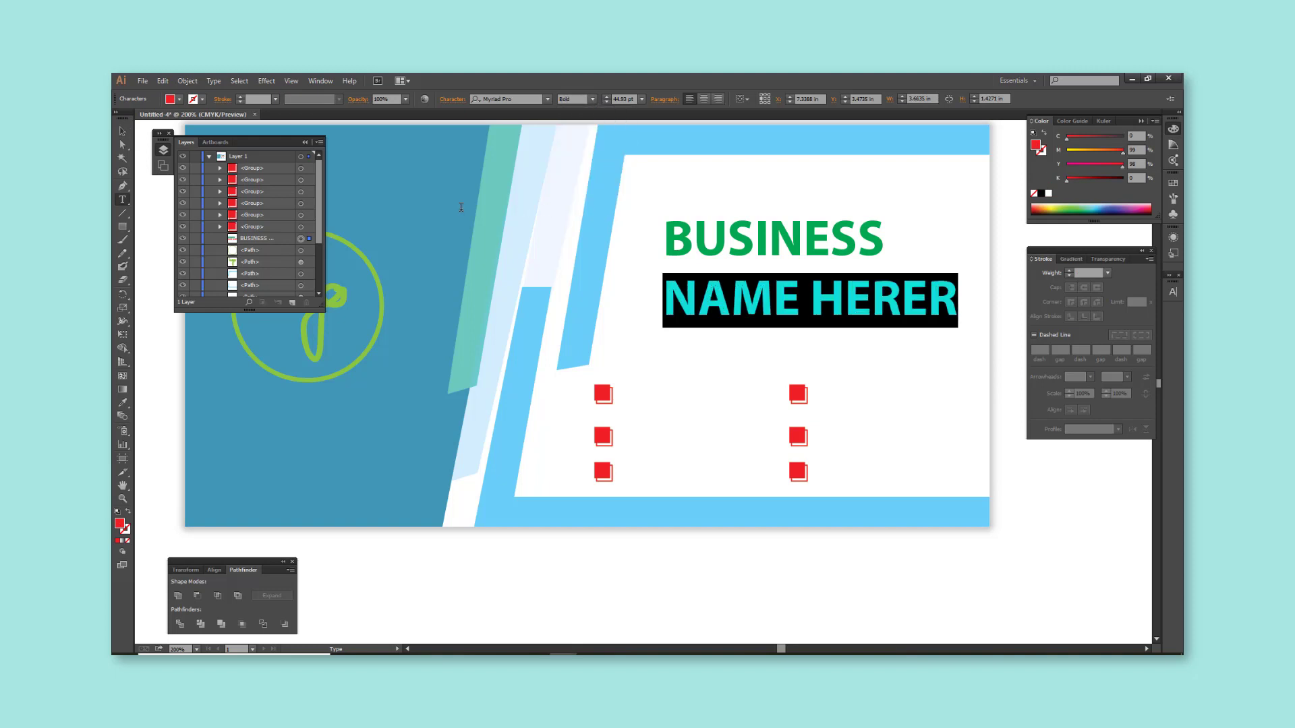
click(122, 144)
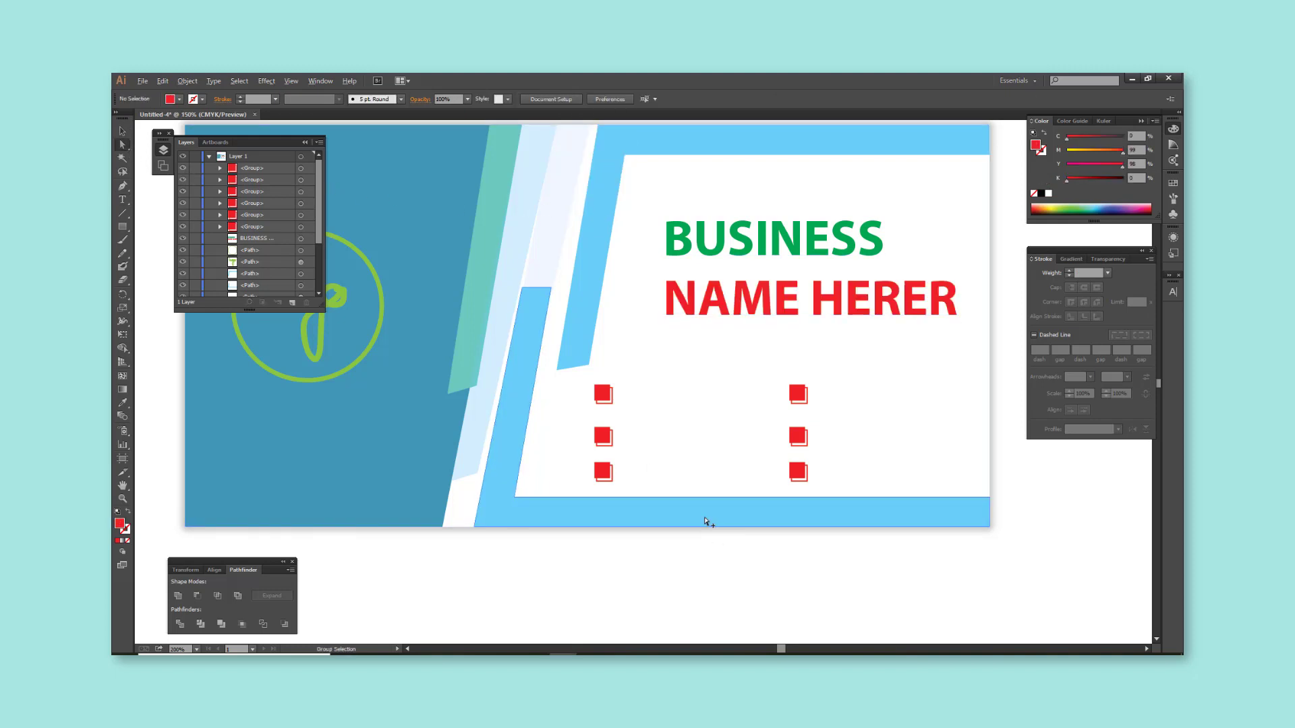
scroll(701, 523, down, 1)
drag(727, 353, 698, 455)
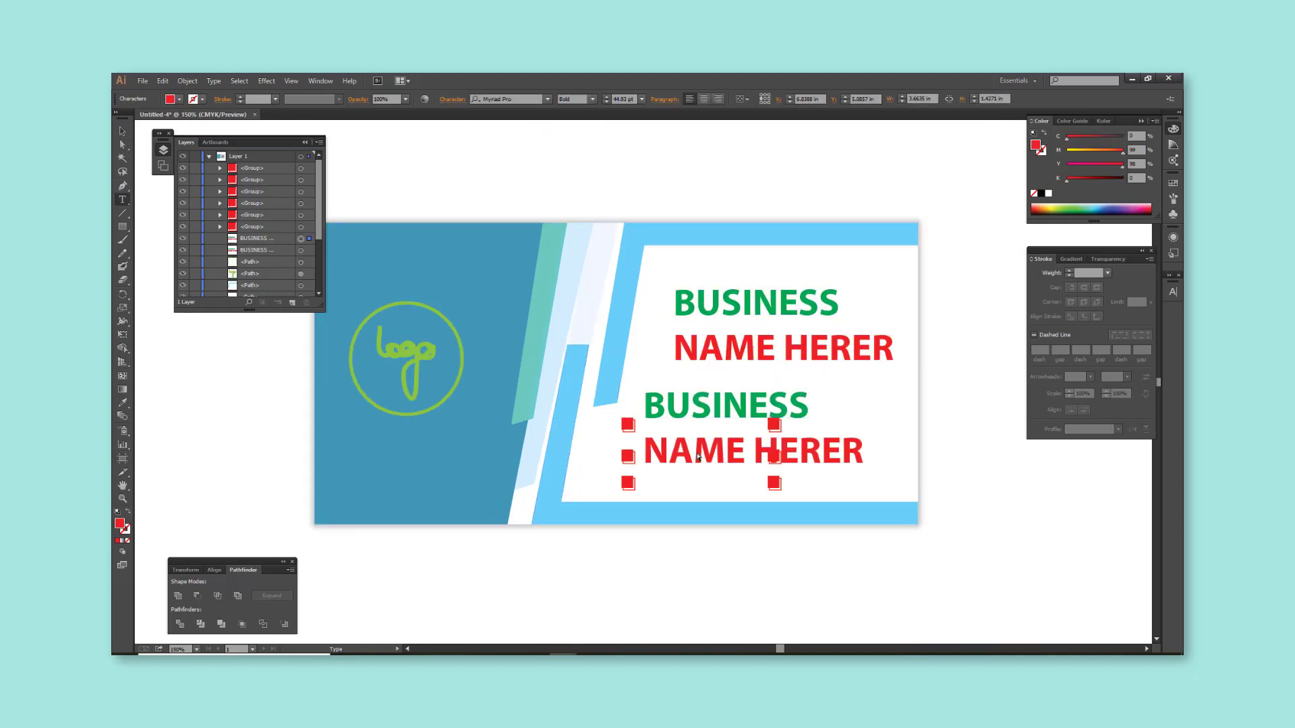
Replace the copy with an XXXXXXXX placeholder, shrink it, and set it beside the first icon.
double_click(697, 457)
key(ctrl+a)
text(XXXXXXXX)
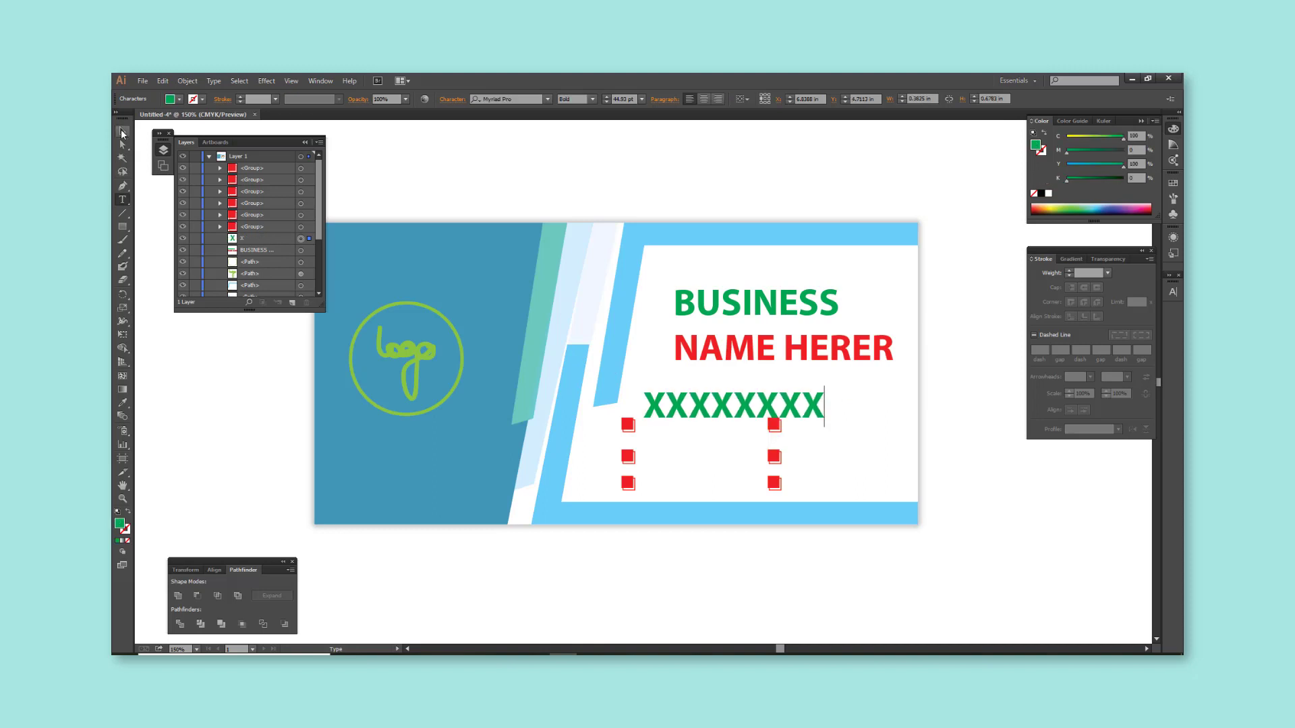
key(Escape)
key(ctrl+plus)
drag(875, 403, 692, 426)
Retype the placeholder as PRODUCT NAME, correcting the NMAE misspelling.
double_click(693, 427)
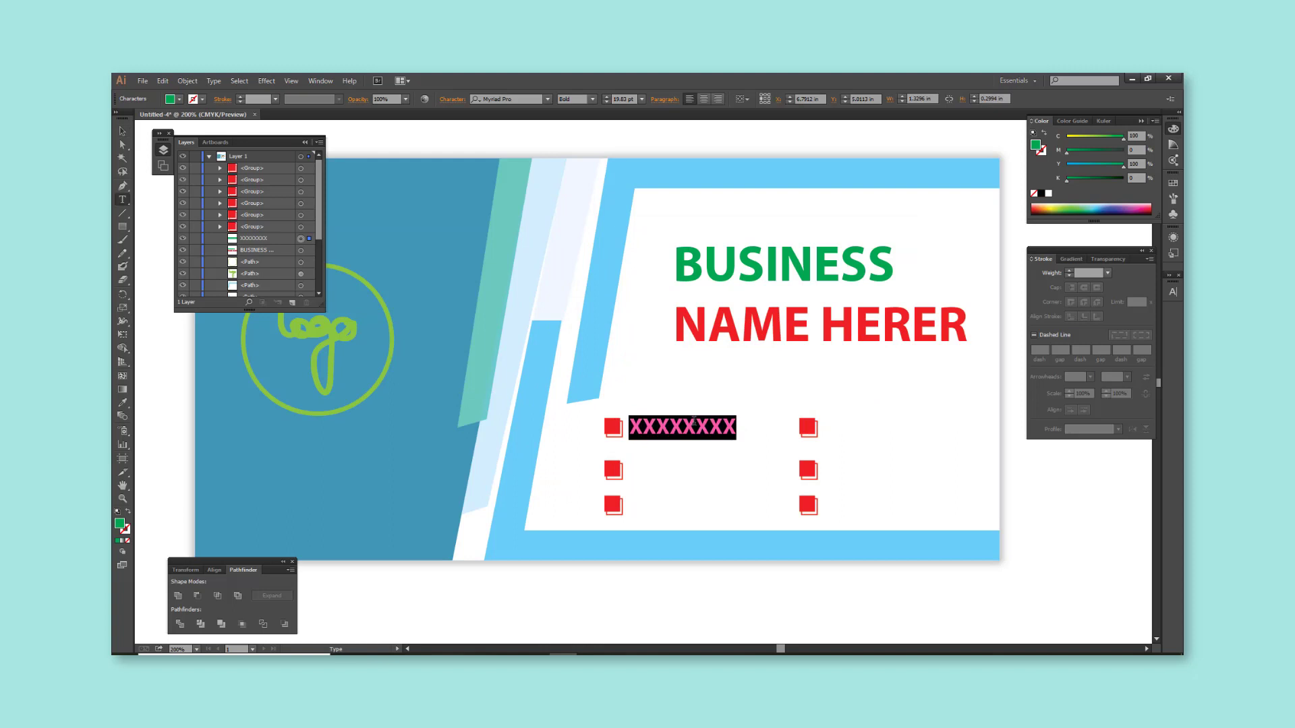
text(PRODUCT)
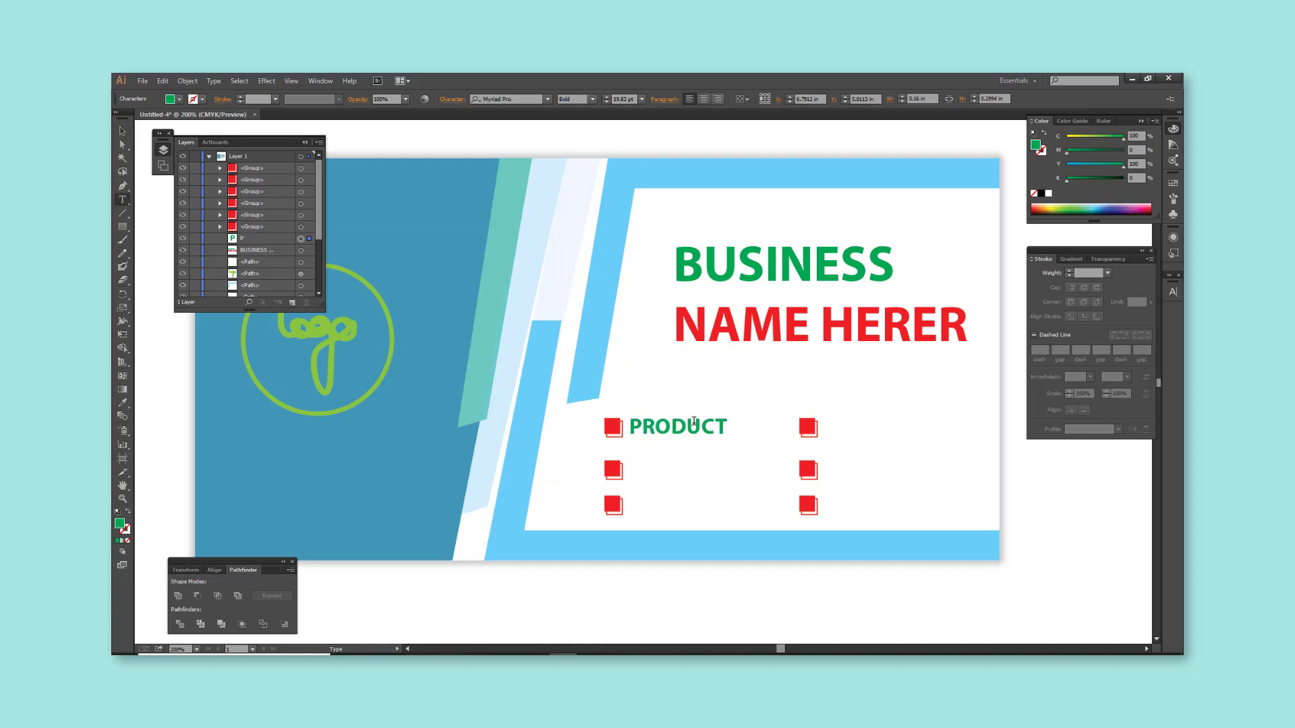
text( ITEM)
click(122, 131)
scroll(742, 412, up, 1)
key(t)
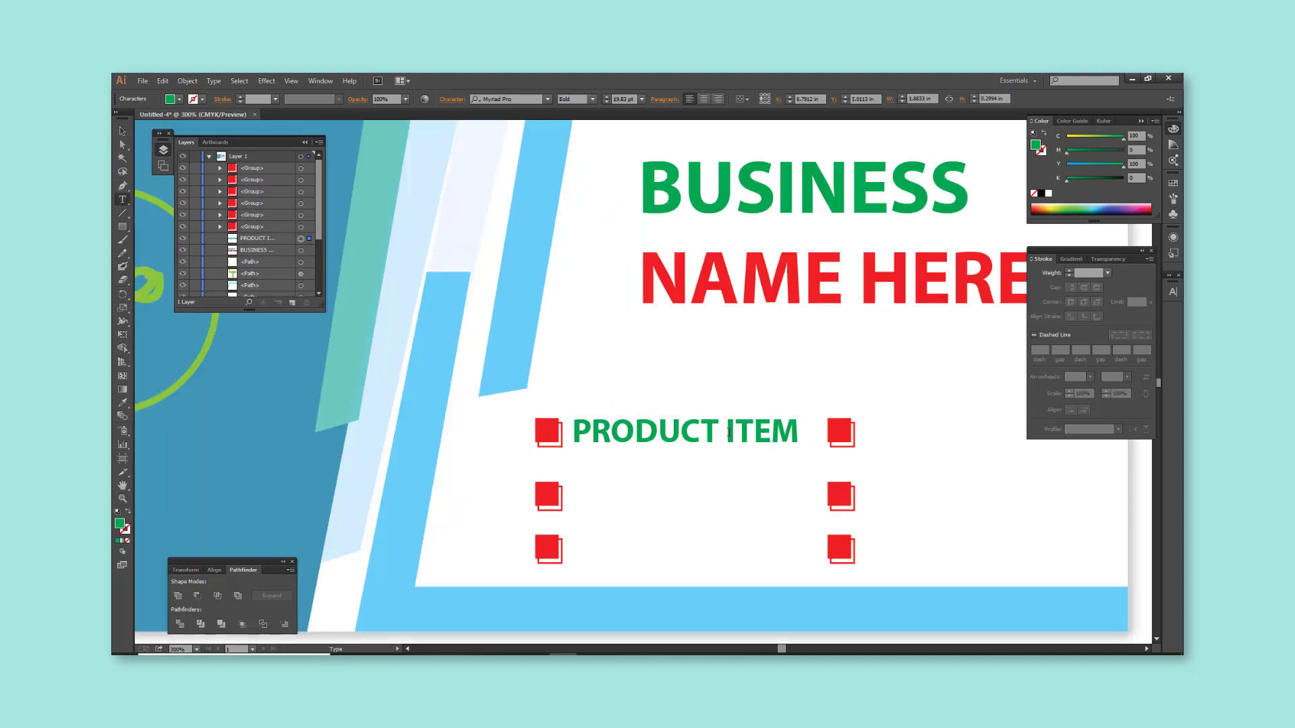
double_click(733, 432)
text(NMAE)
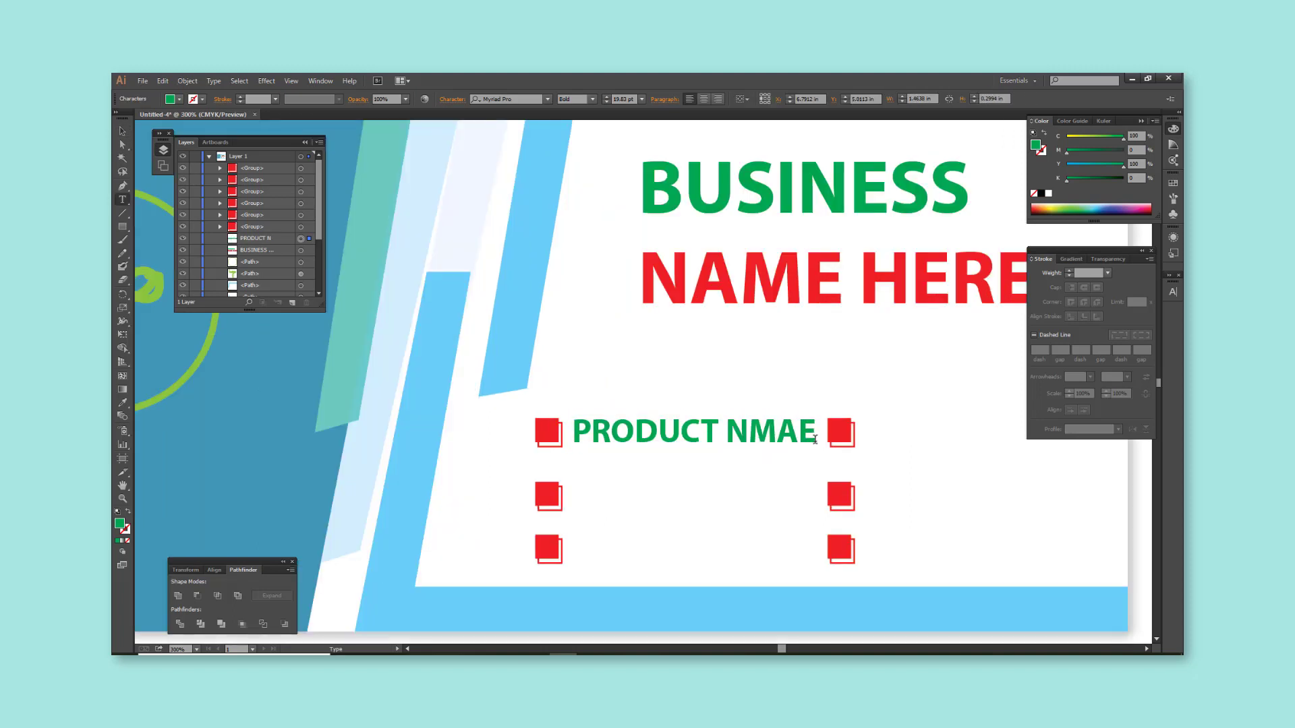
drag(745, 431, 794, 435)
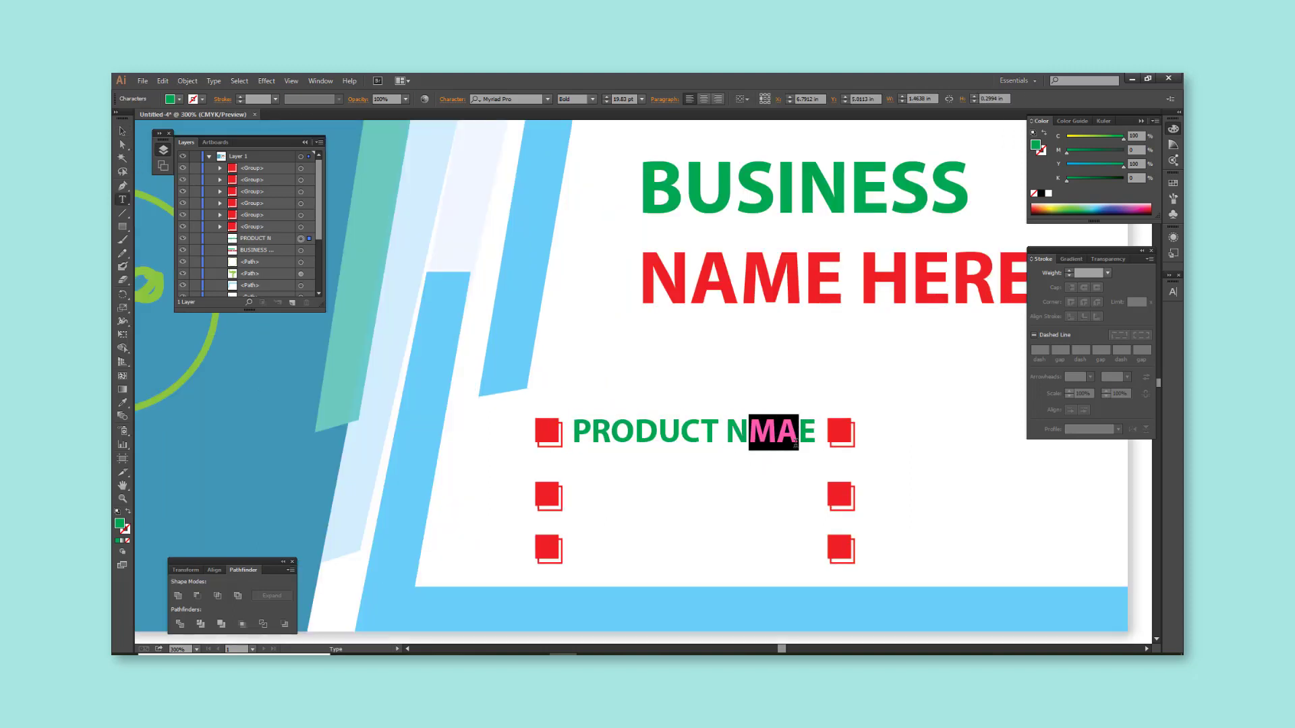
text(AM)
key(Escape)
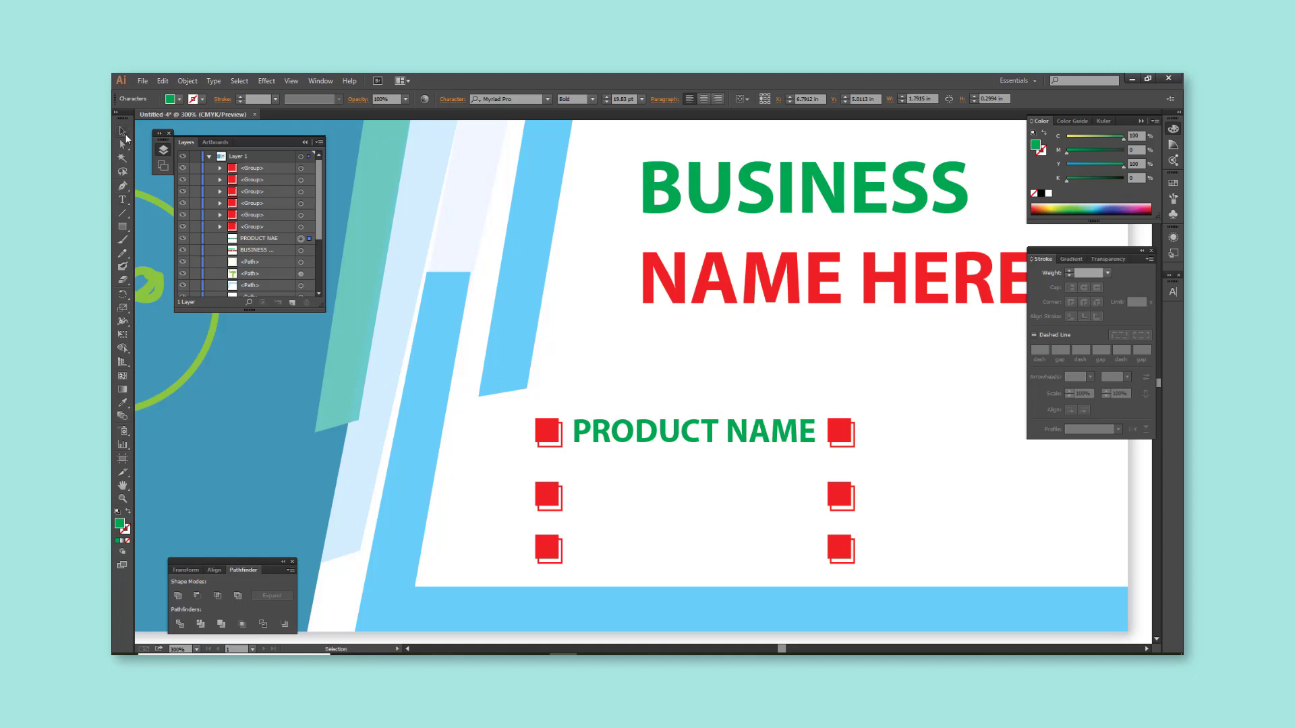
Shrink PRODUCT NAME and add SERVICE NAME copies on the second and third icon rows.
mouse_move(816, 415)
mouse_down()
mouse_move(699, 437)
mouse_move(702, 501)
mouse_move(517, 460)
mouse_up()
double_click(695, 499)
text(SE)
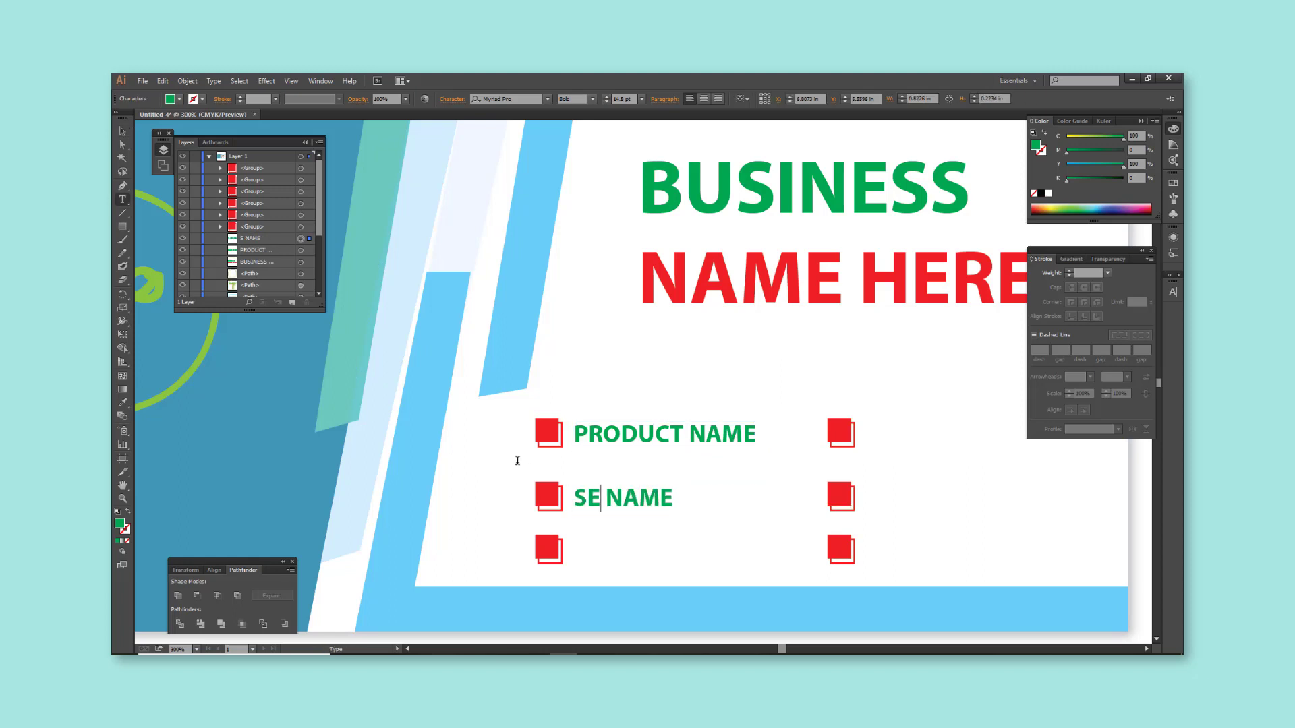
text(RVICE)
key(Escape)
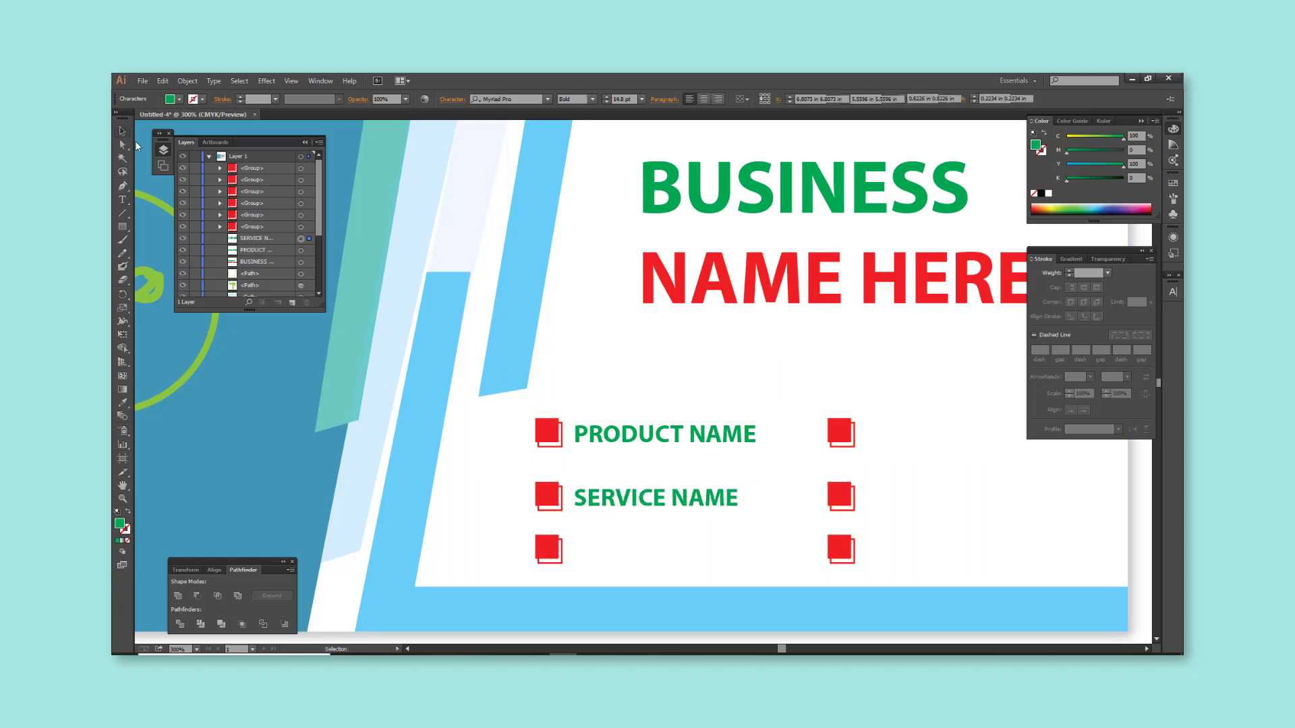
drag(626, 499, 625, 551)
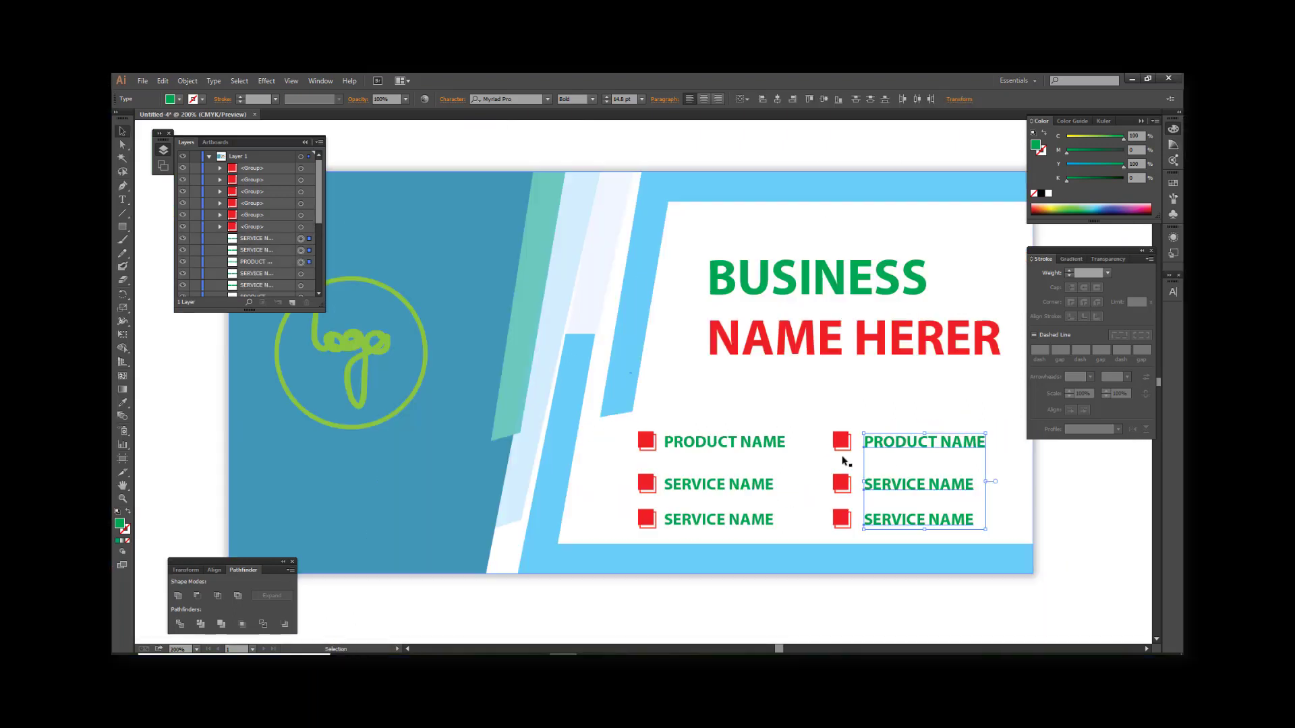
Copy the three labels beside the right-hand icon column and centre the card in view.
drag(845, 461, 696, 417)
click(670, 422)
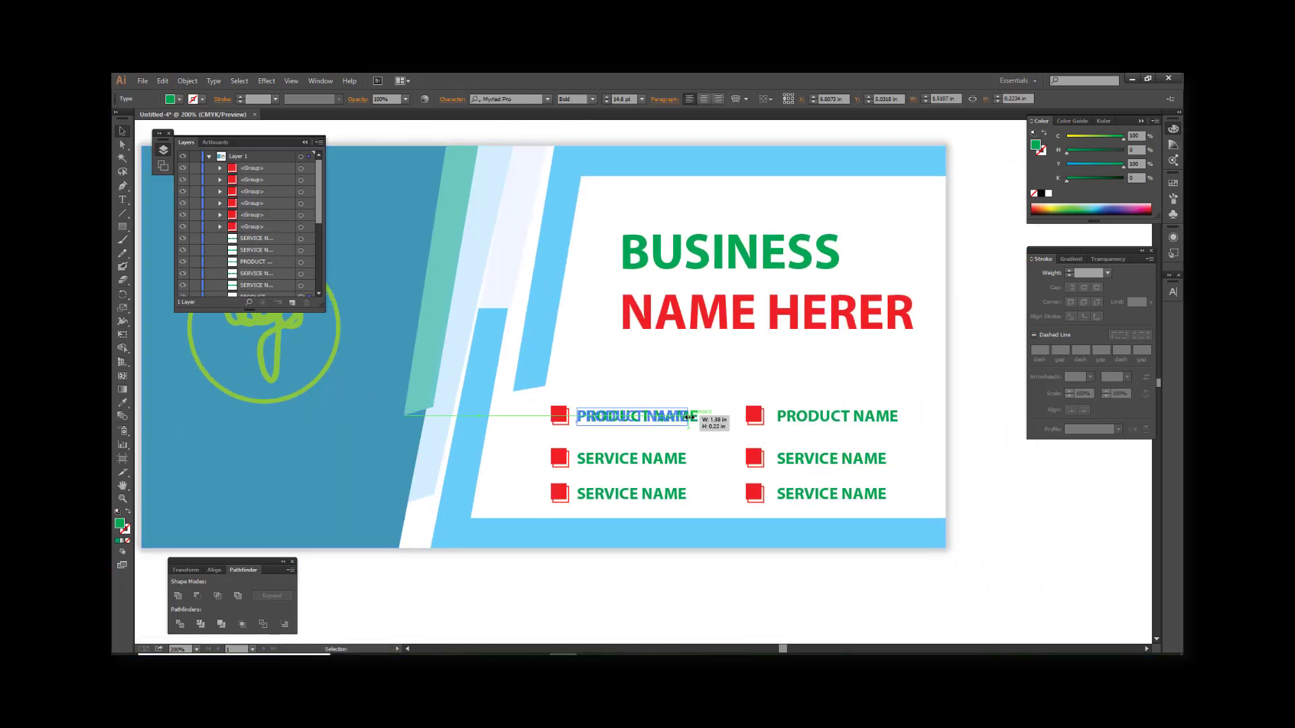
click(893, 422)
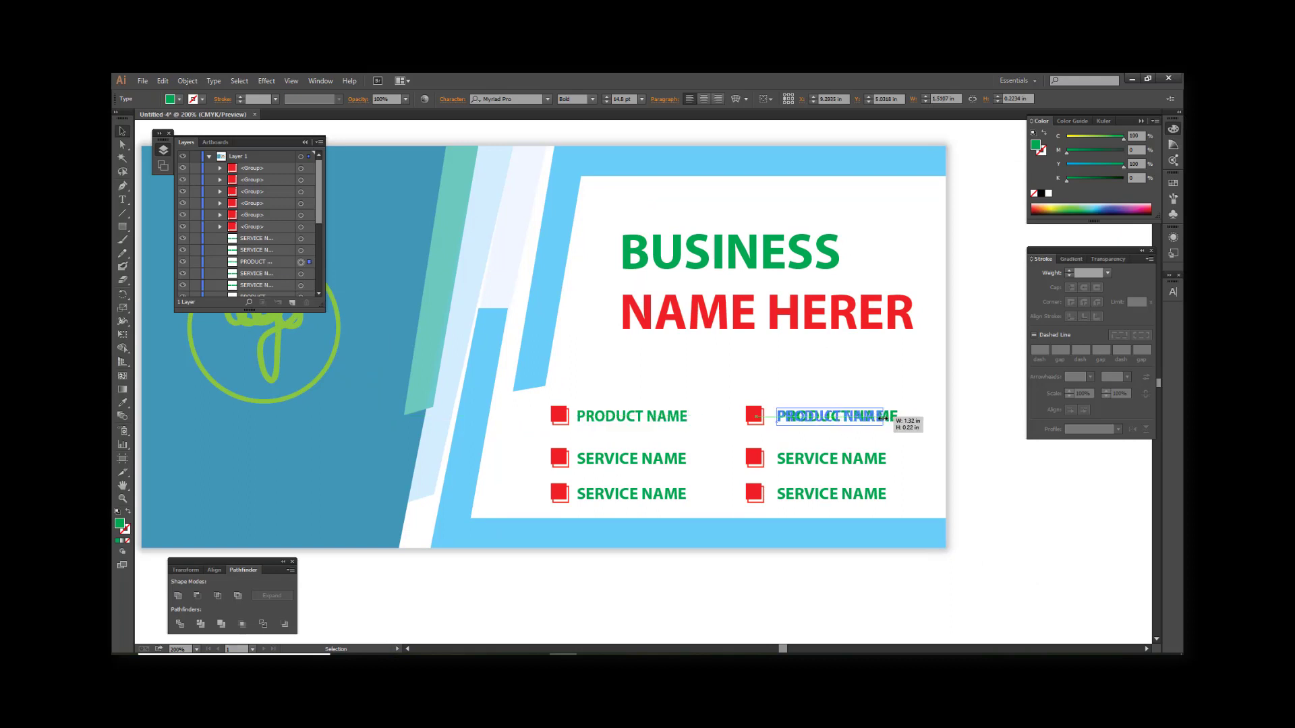
click(983, 485)
scroll(973, 485, down, 2)
drag(974, 486, 926, 460)
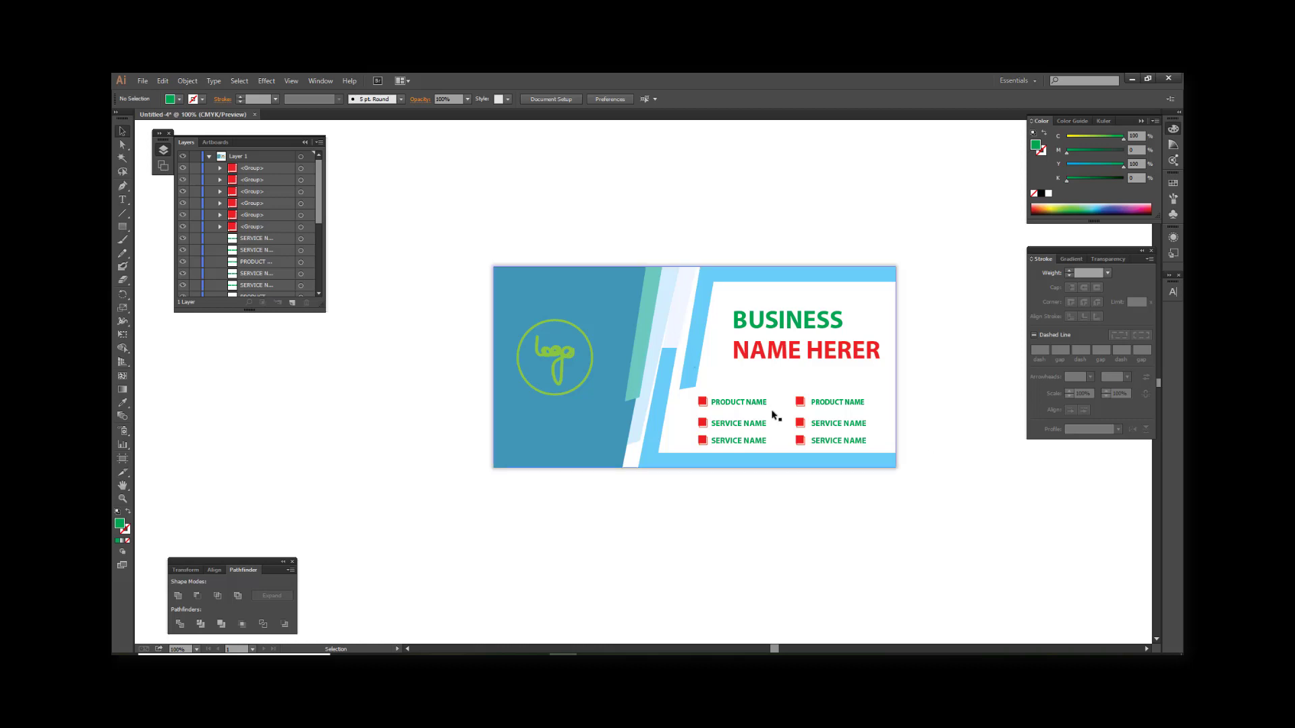
Copy a label onto the blue area below the logo, make it white, and type the website URL.
drag(829, 407, 550, 443)
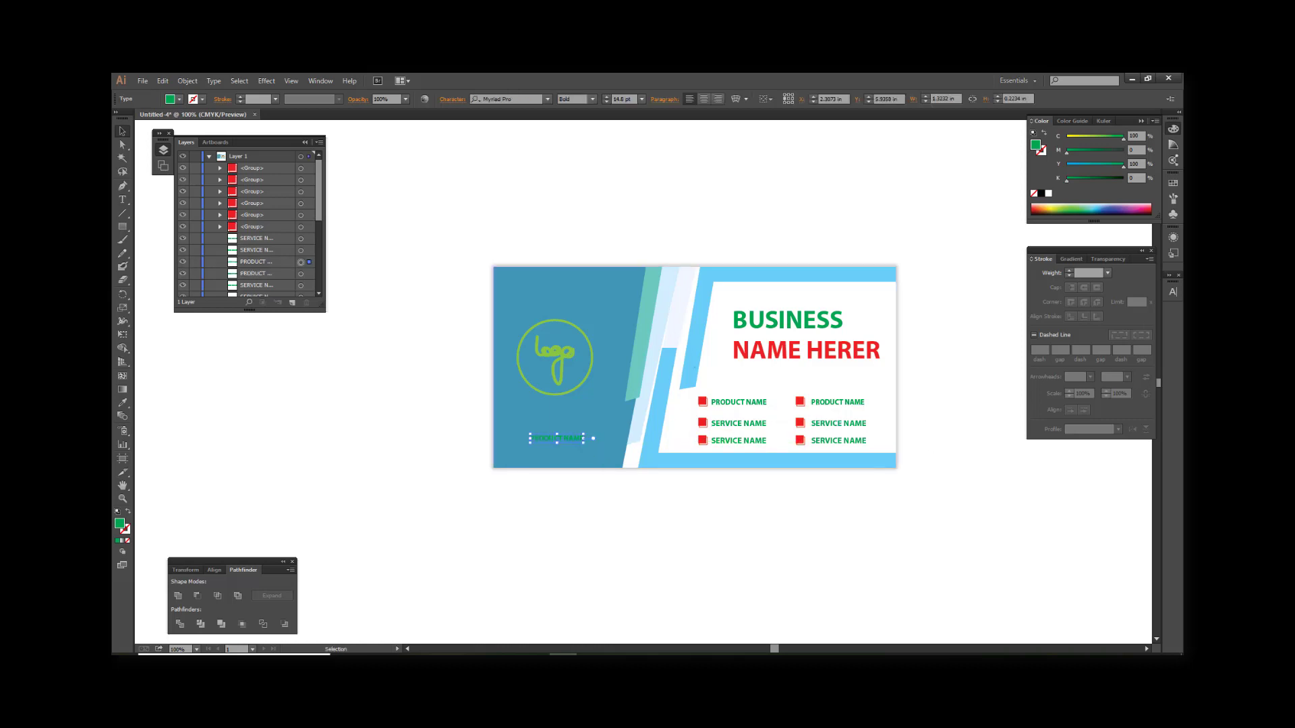
click(1048, 193)
double_click(561, 442)
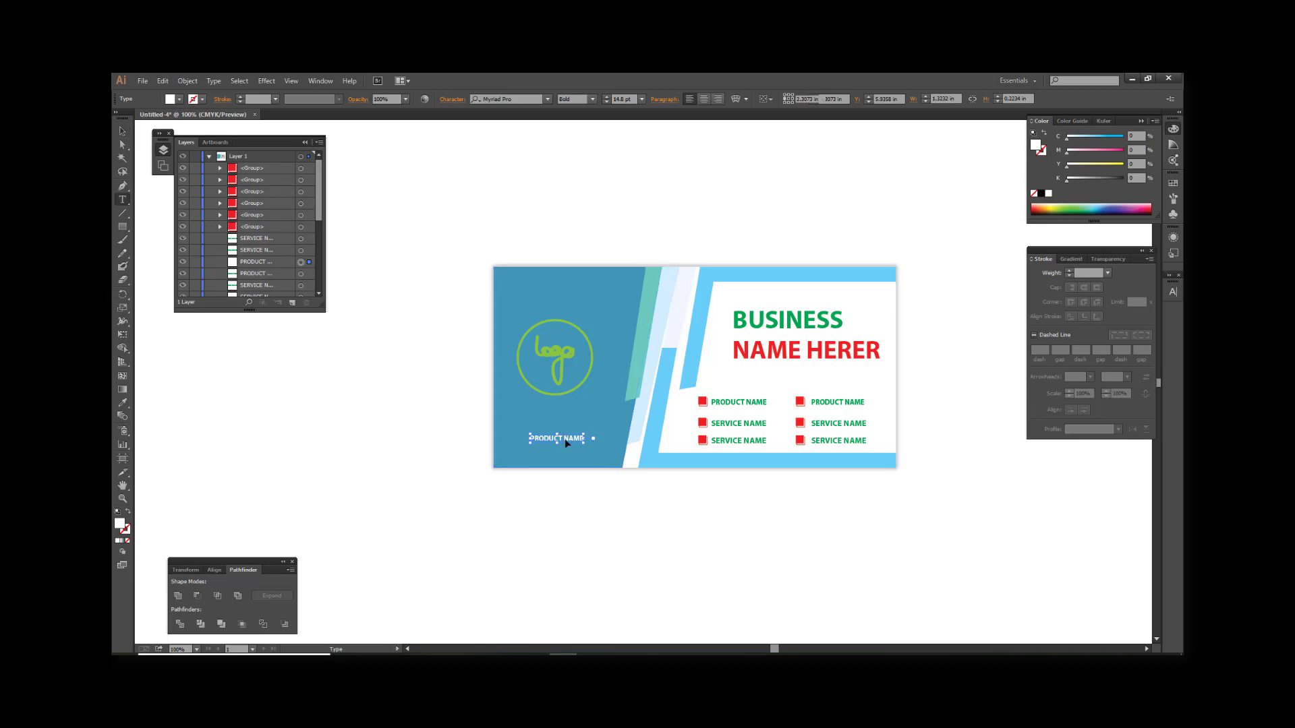
key(ctrl+a)
text(w)
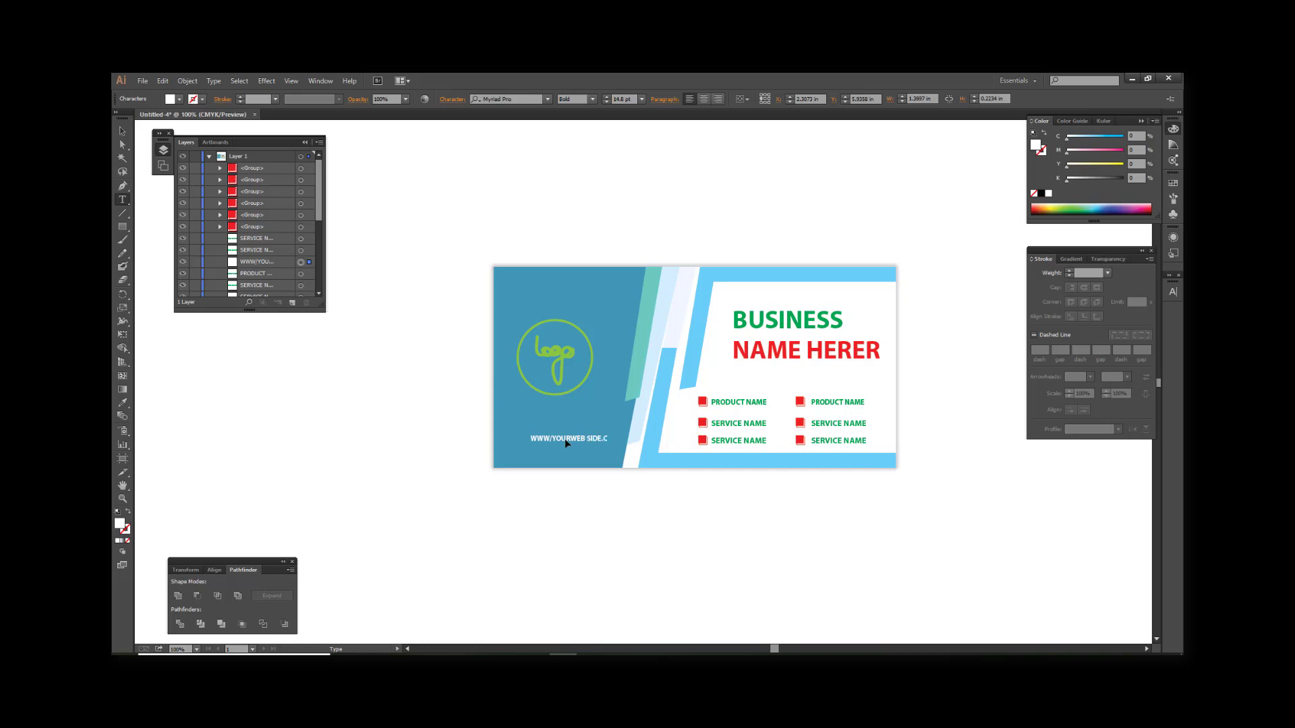
text(OM)
key(Escape)
Replace the slash after WWW with a dot and nudge the website line into place.
drag(578, 439, 567, 455)
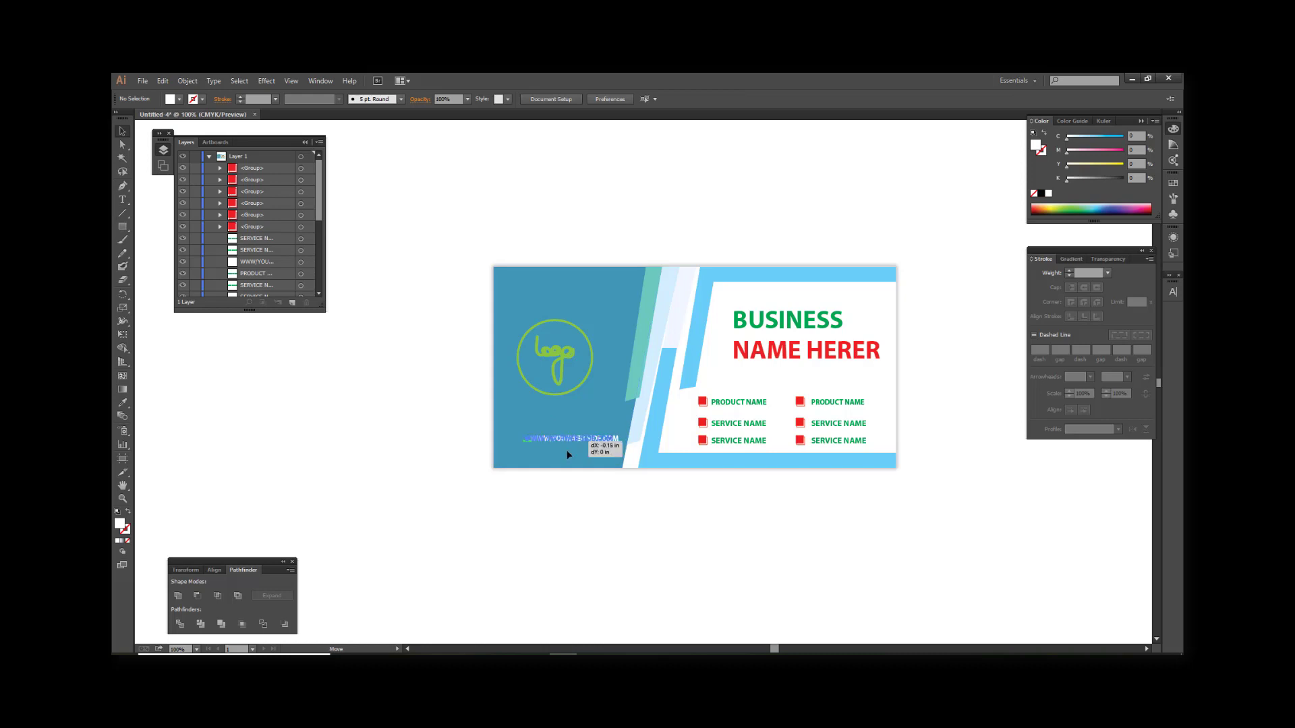
scroll(568, 455, up, 3)
double_click(471, 448)
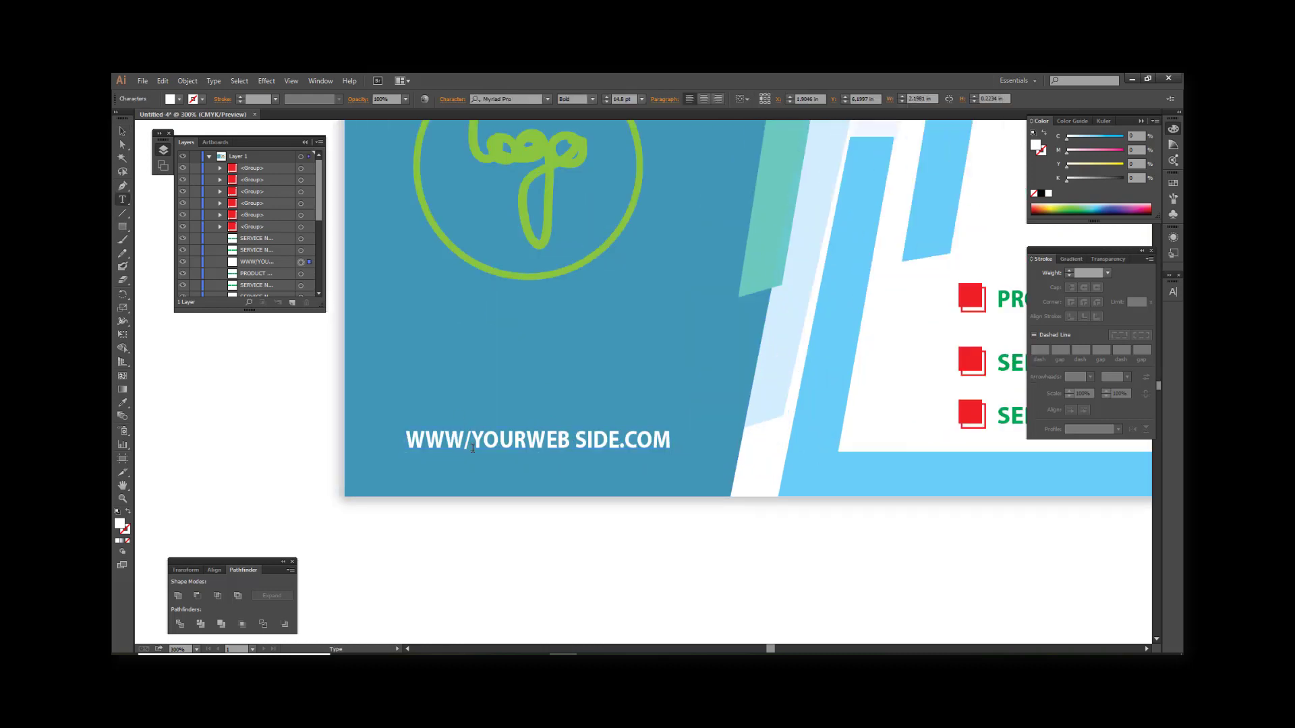
key(BackSpace)
text(.)
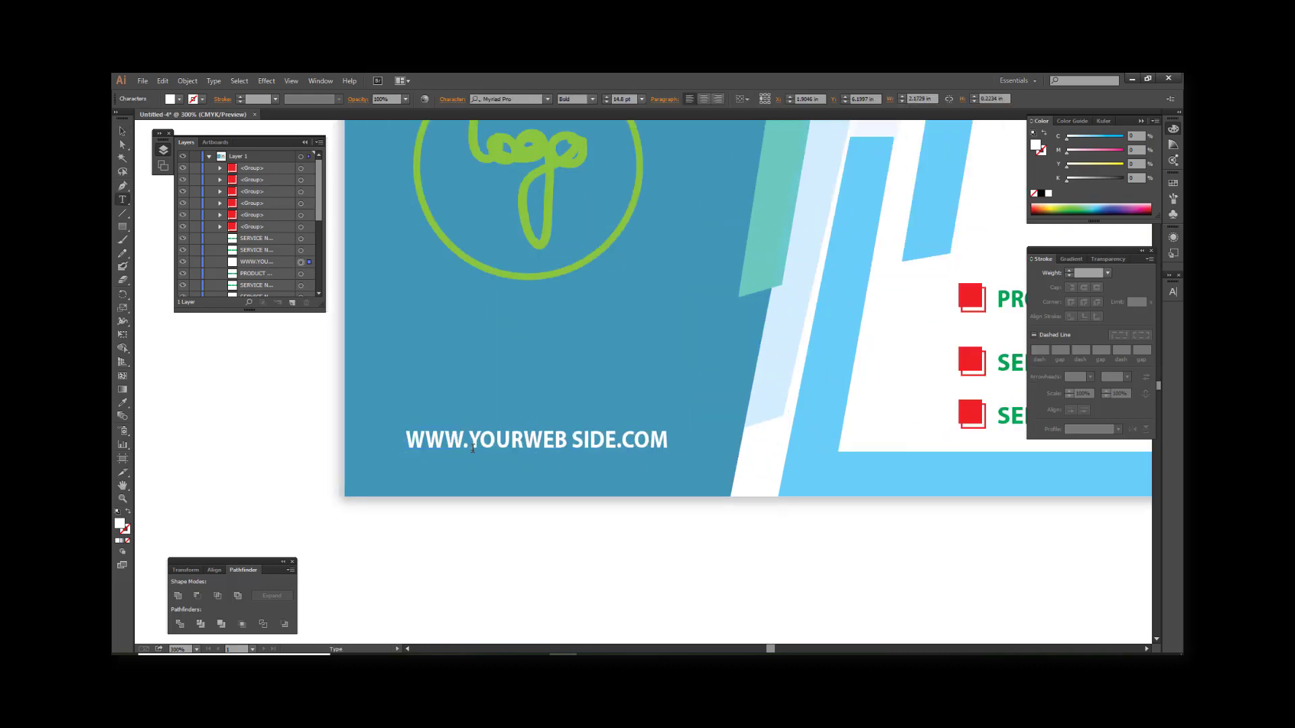
key(Escape)
key(a)
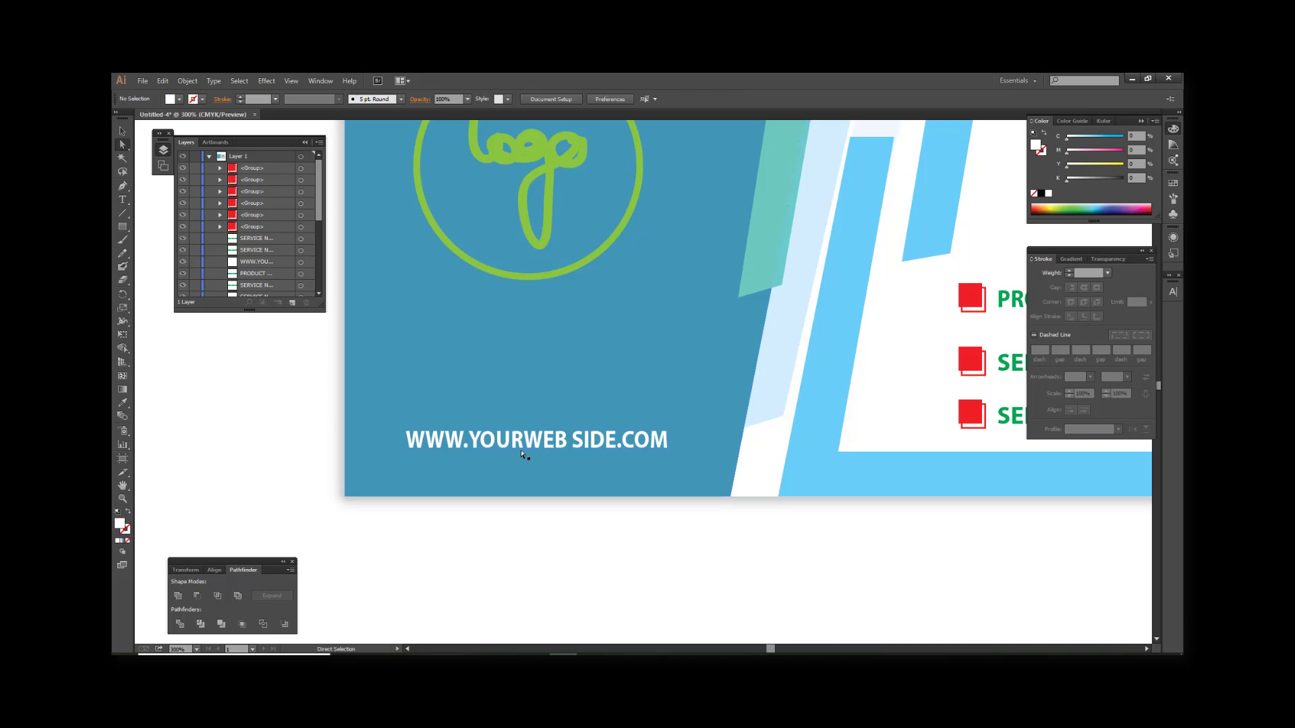
drag(521, 455, 524, 461)
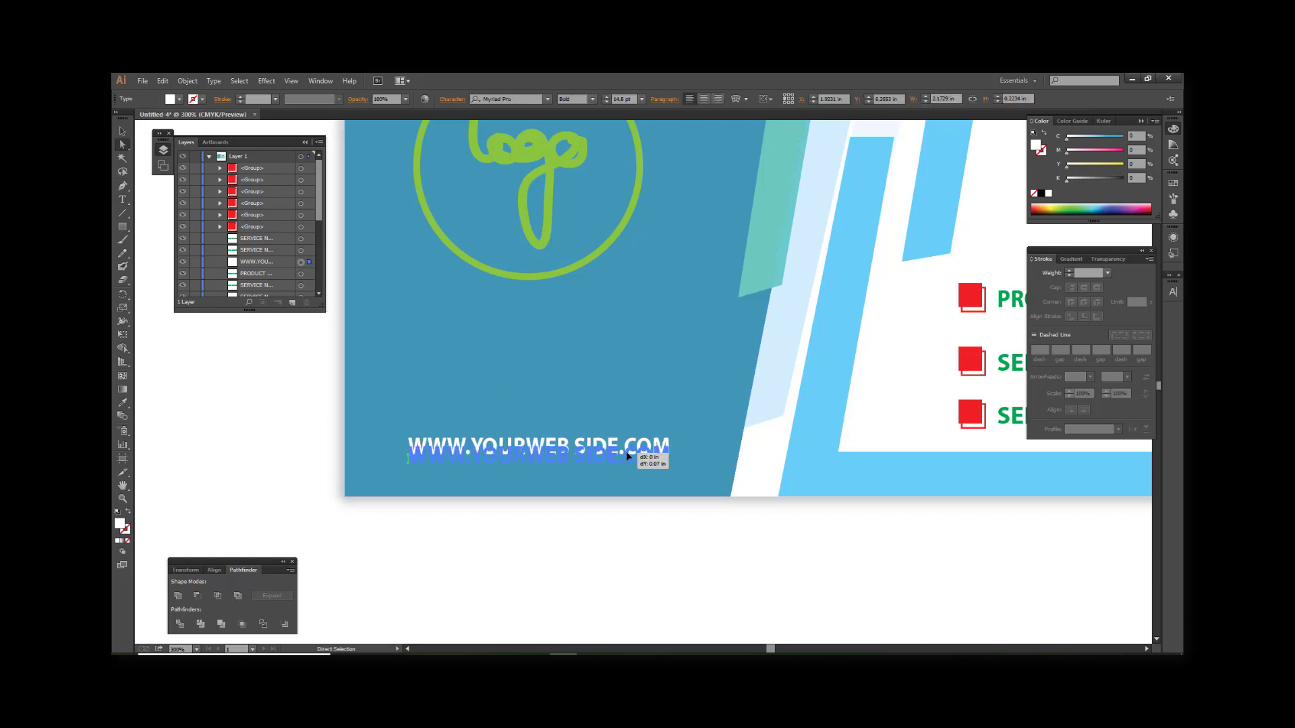
Move the website line onto the bottom-right blue band and copy it to the left panel.
key(ctrl+minus)
drag(625, 451, 1079, 463)
key(ctrl+minus)
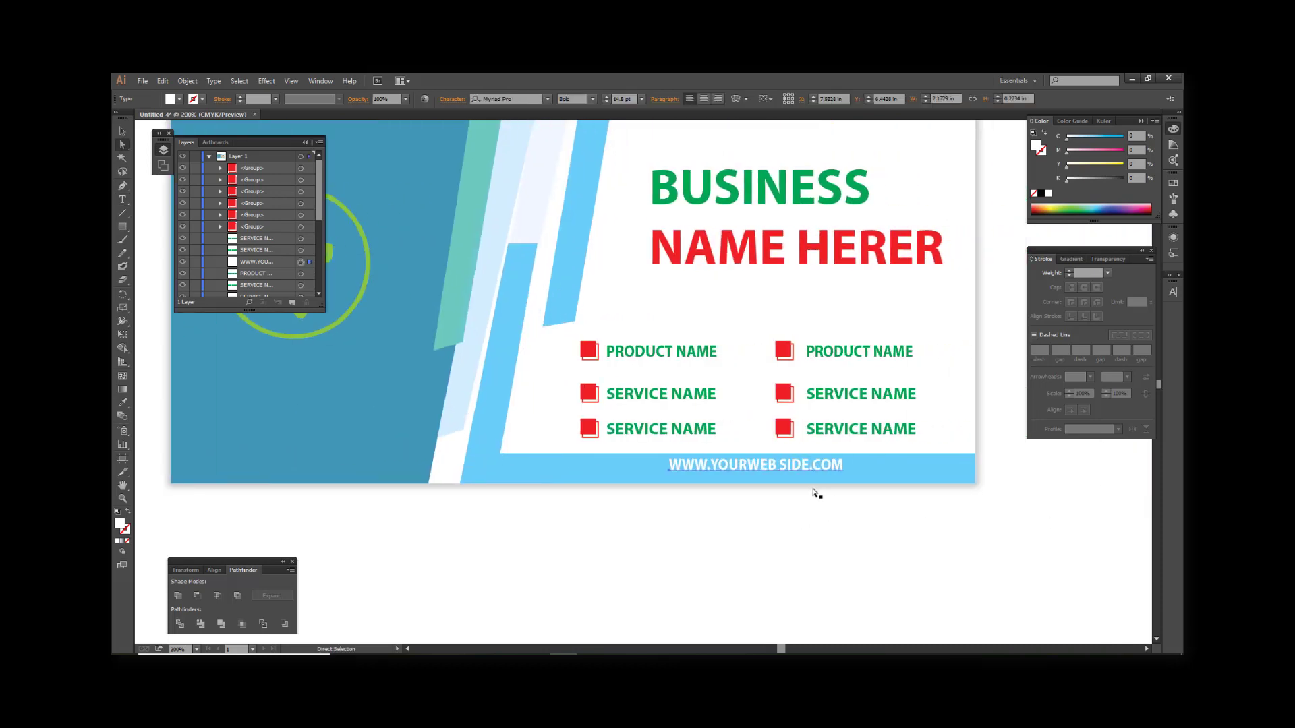
drag(824, 468, 466, 439)
Turn the copied line into the address line 'ADD.XXXX:XXXXXXX' and nudge it into alignment.
double_click(454, 440)
key(ctrl+a)
text(ADD)
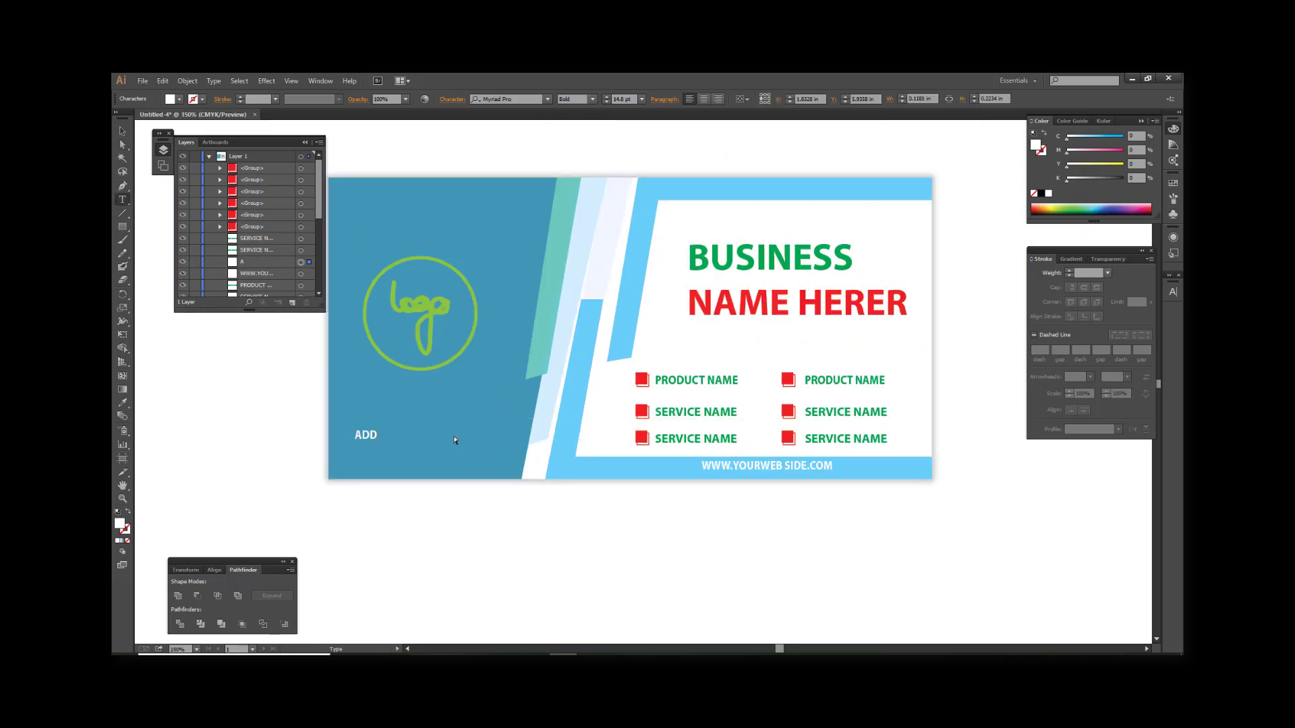
text(.XXXX:XXXXXXX)
key(ctrl+plus)
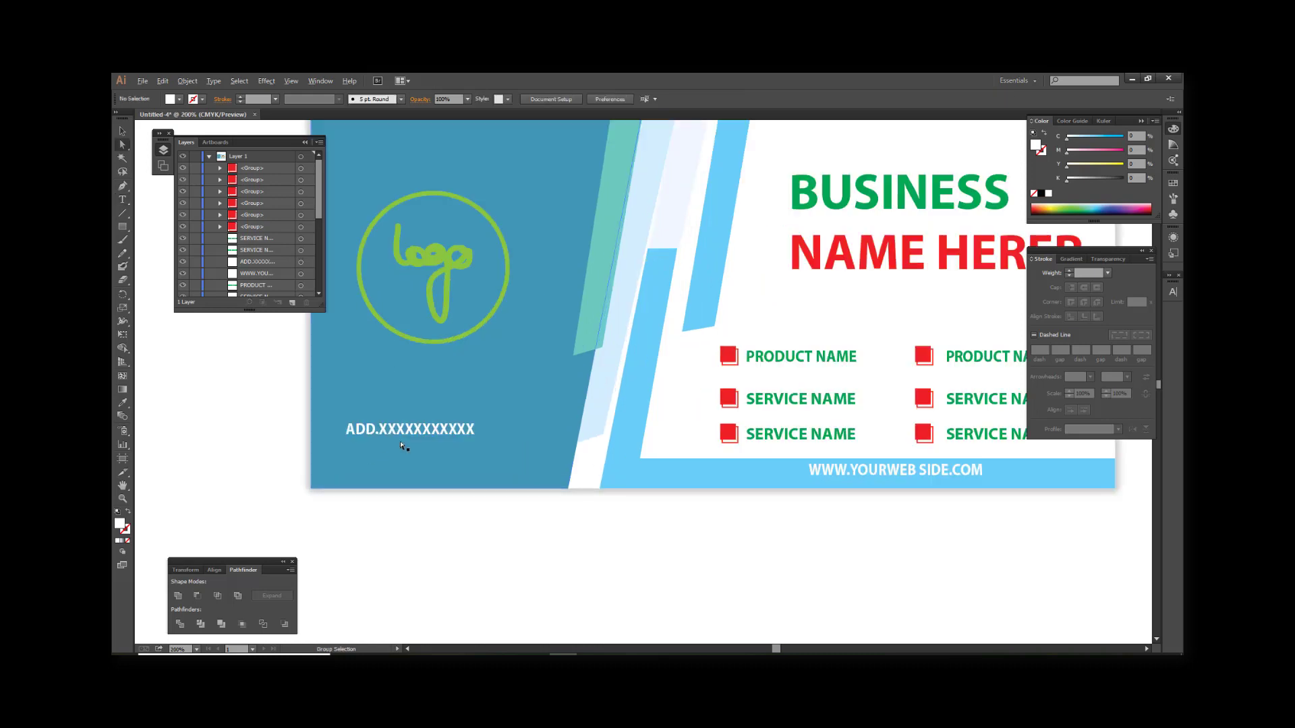
mouse_move(411, 425)
mouse_down()
mouse_move(426, 438)
mouse_move(425, 468)
mouse_up()
Turn the duplicates into CALL and EMAIL lines beneath the ADD line.
double_click(376, 461)
text(CA)
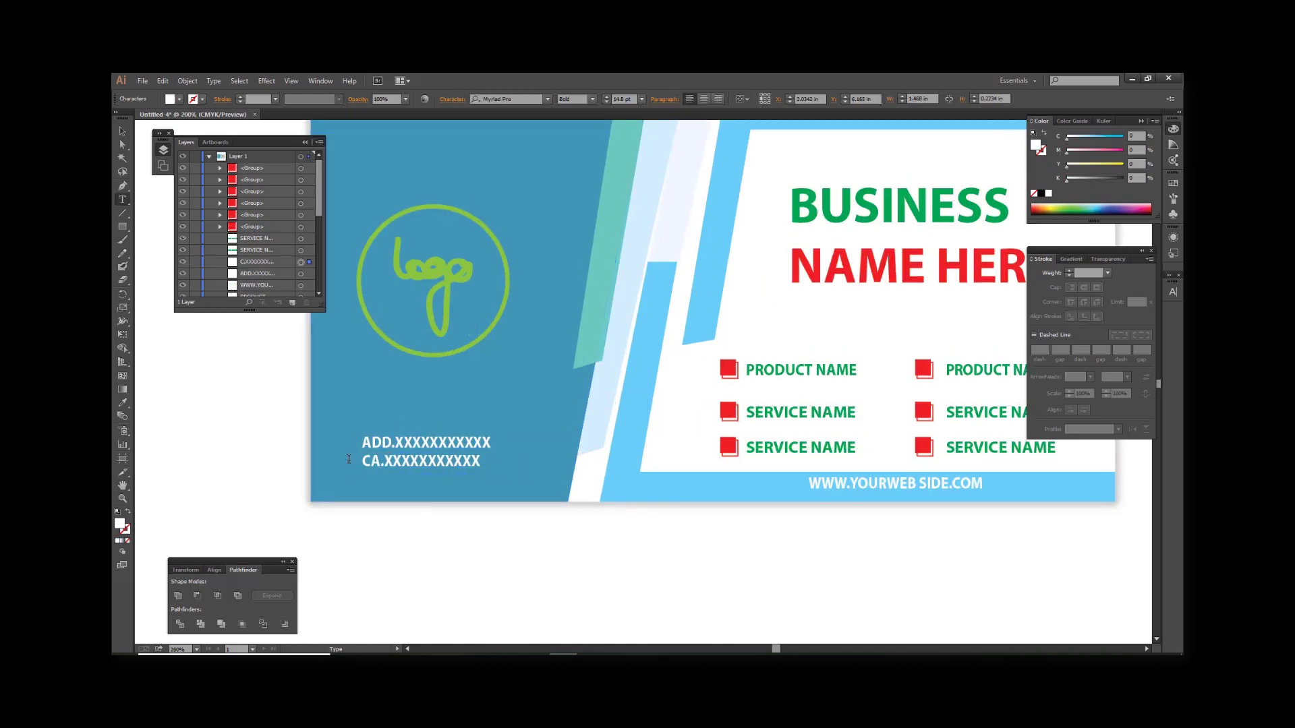
text(LL)
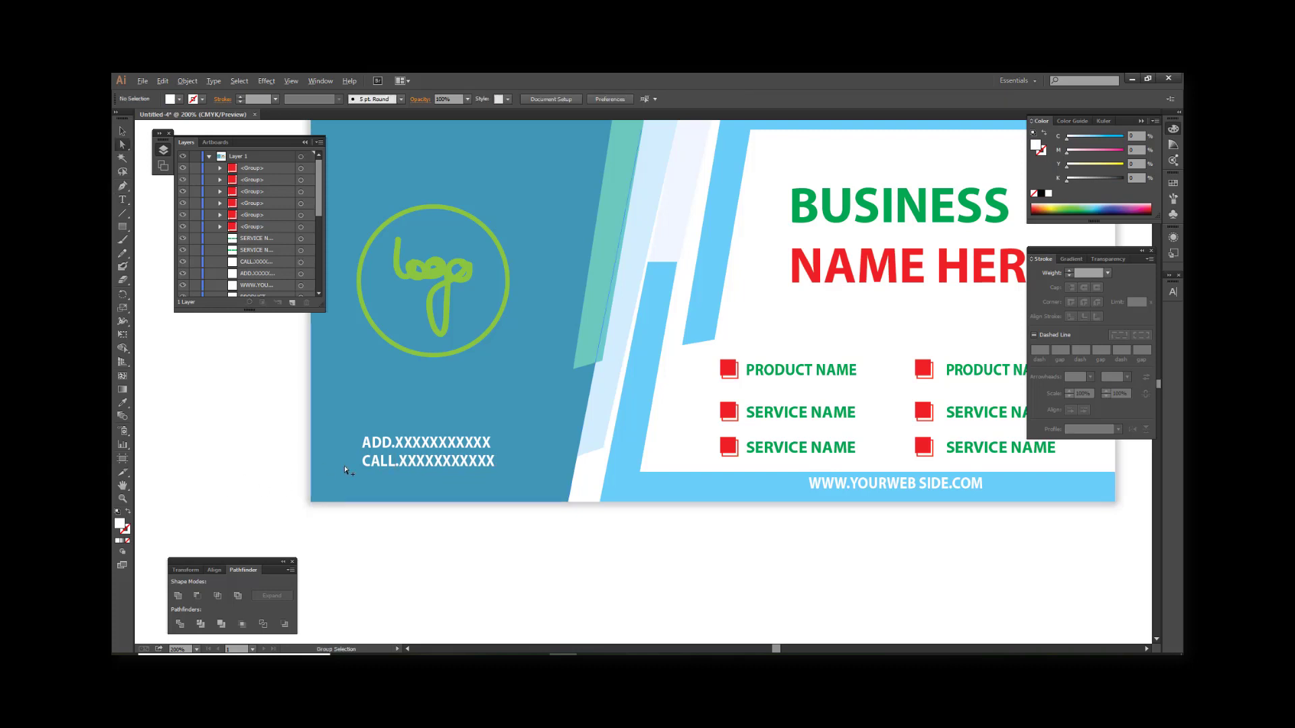
scroll(346, 463, up, 1)
mouse_move(437, 465)
mouse_down()
mouse_move(452, 494)
mouse_move(360, 486)
mouse_up()
key(v)
text(tW)
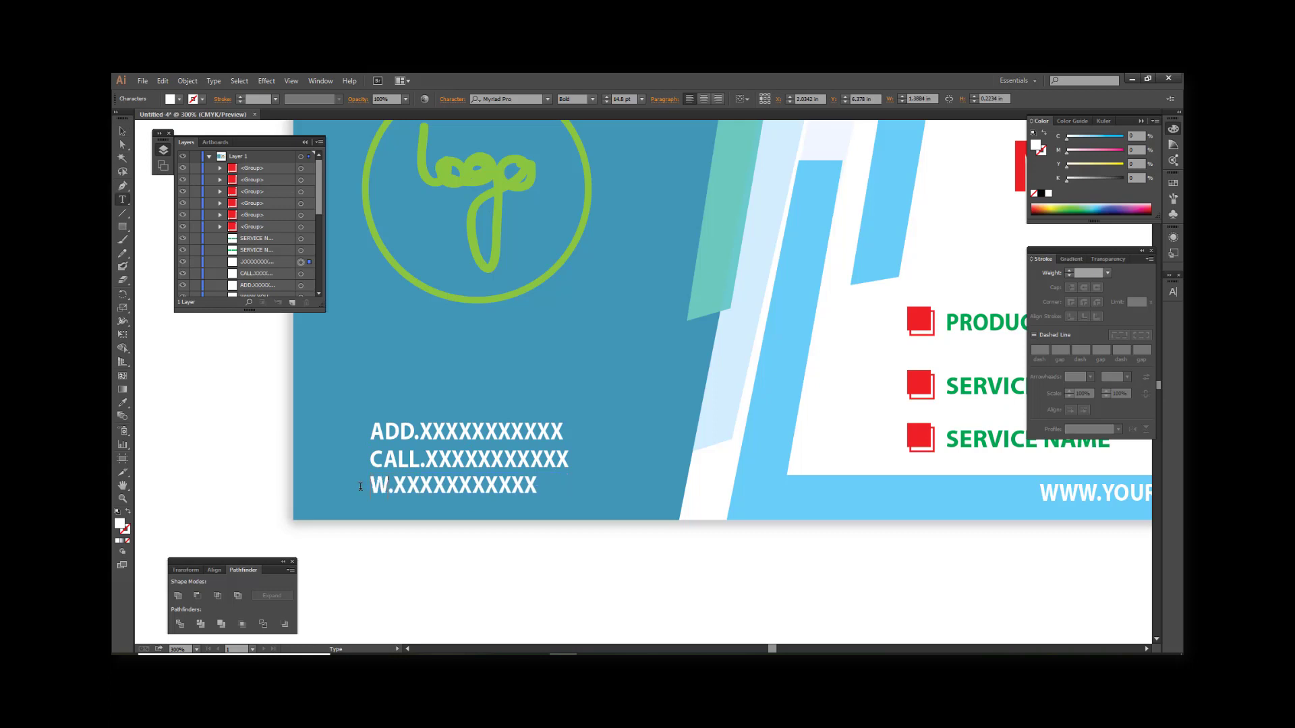
key(BackSpace)
text(EMAIL.)
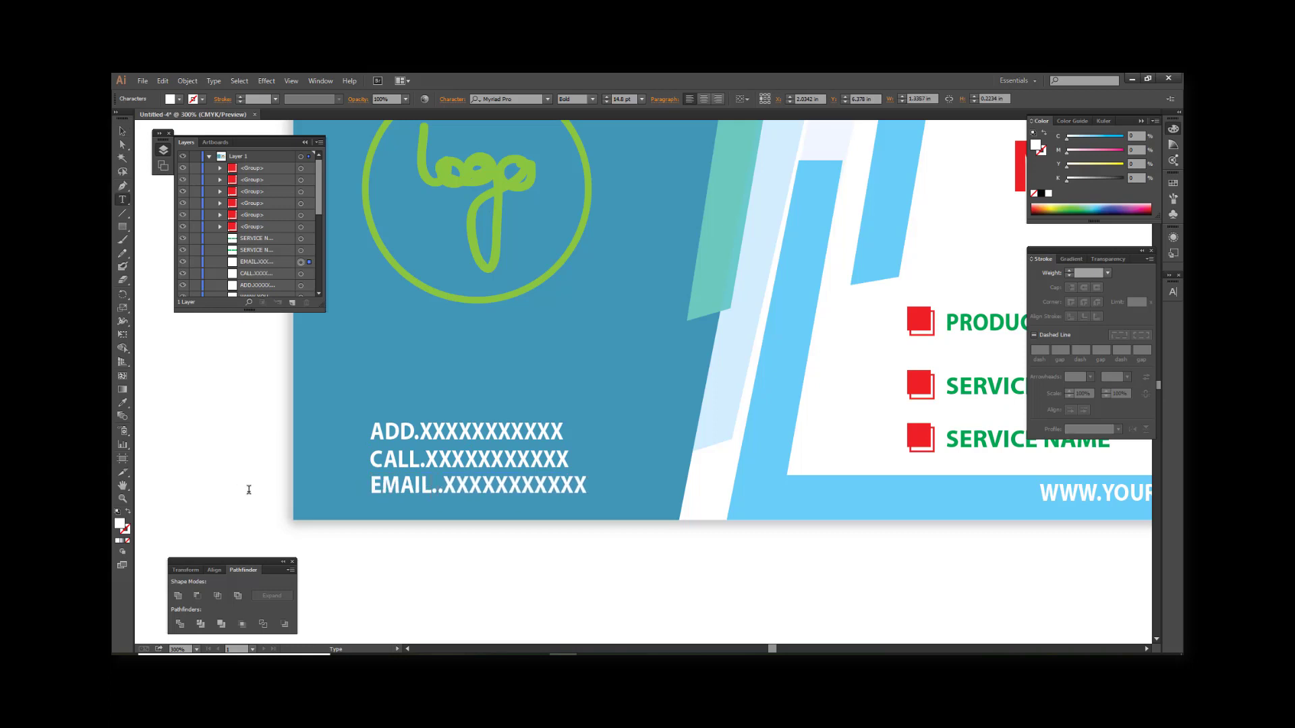
key(BackSpace)
key(Escape)
key(a)
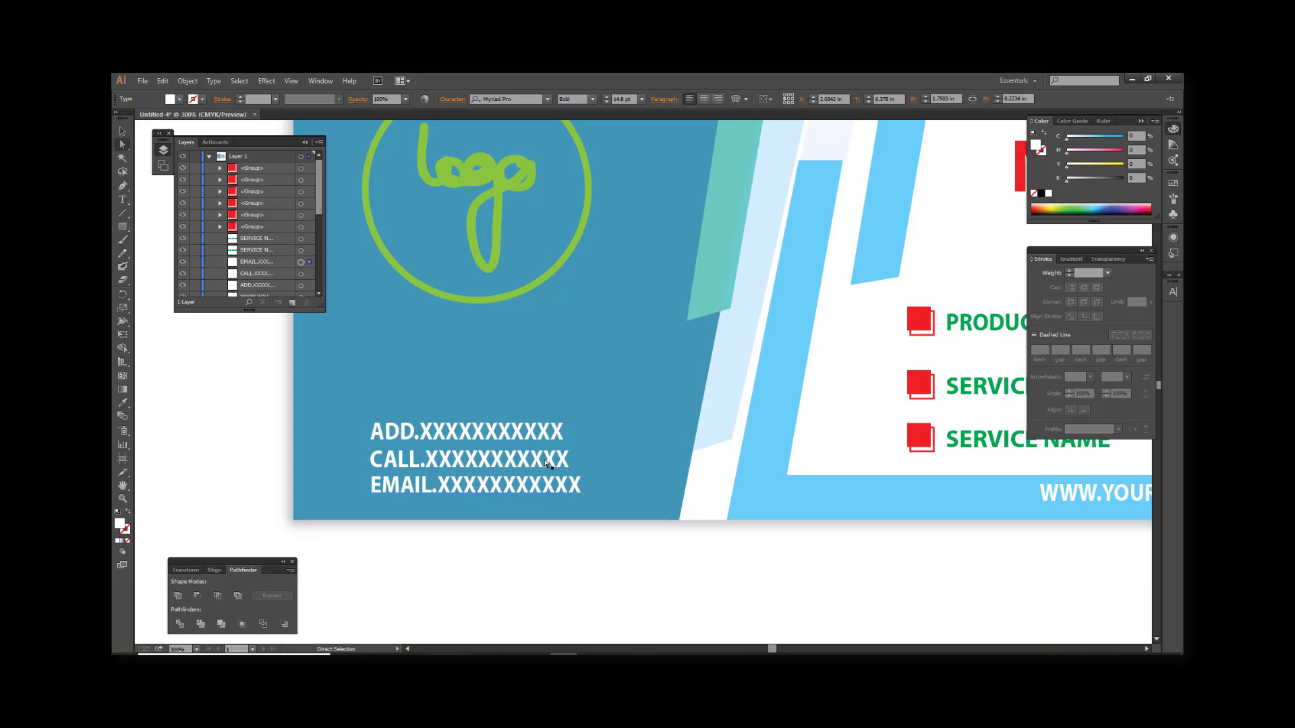
Widen the letter spacing of the CALL and ADD lines.
double_click(547, 464)
key(ctrl+a)
key(alt+Right)
key(Escape)
click(563, 434)
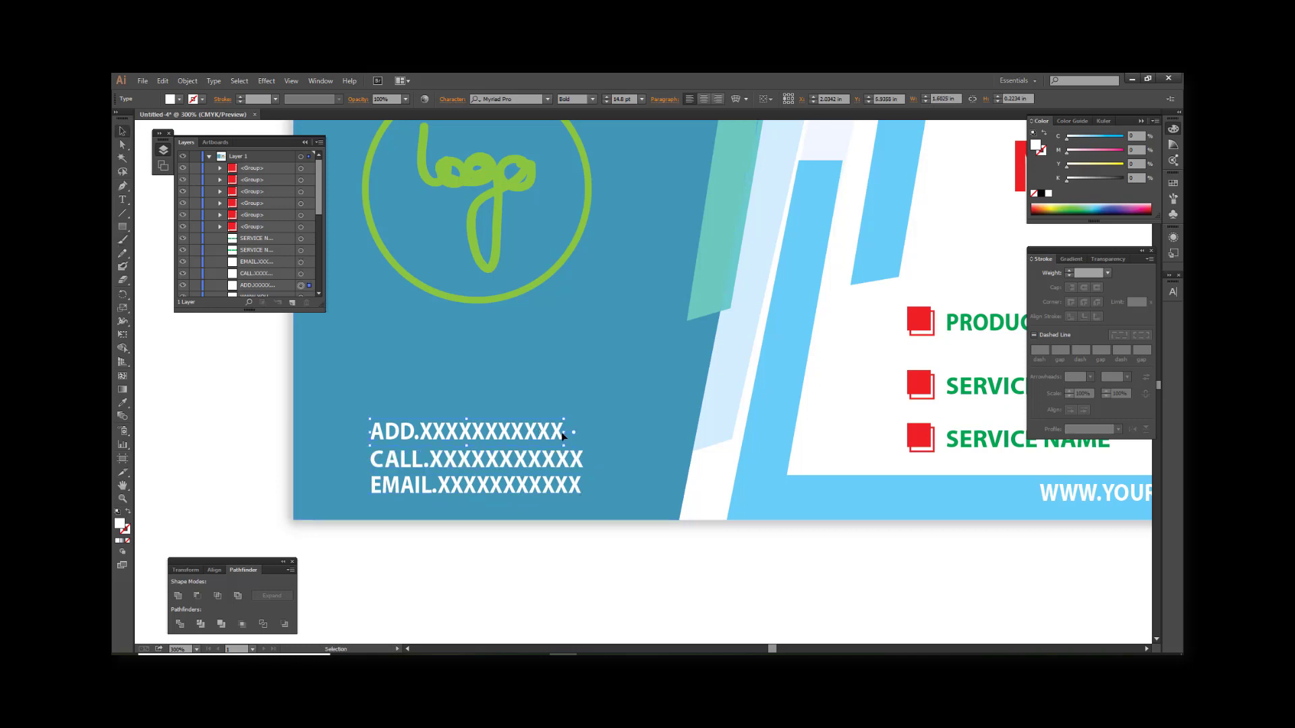
double_click(563, 434)
key(ctrl+a)
key(alt+Right)
key(Escape)
Left-align the ADD, CALL and EMAIL lines using the Align options.
shift+click(573, 459)
shift+click(570, 487)
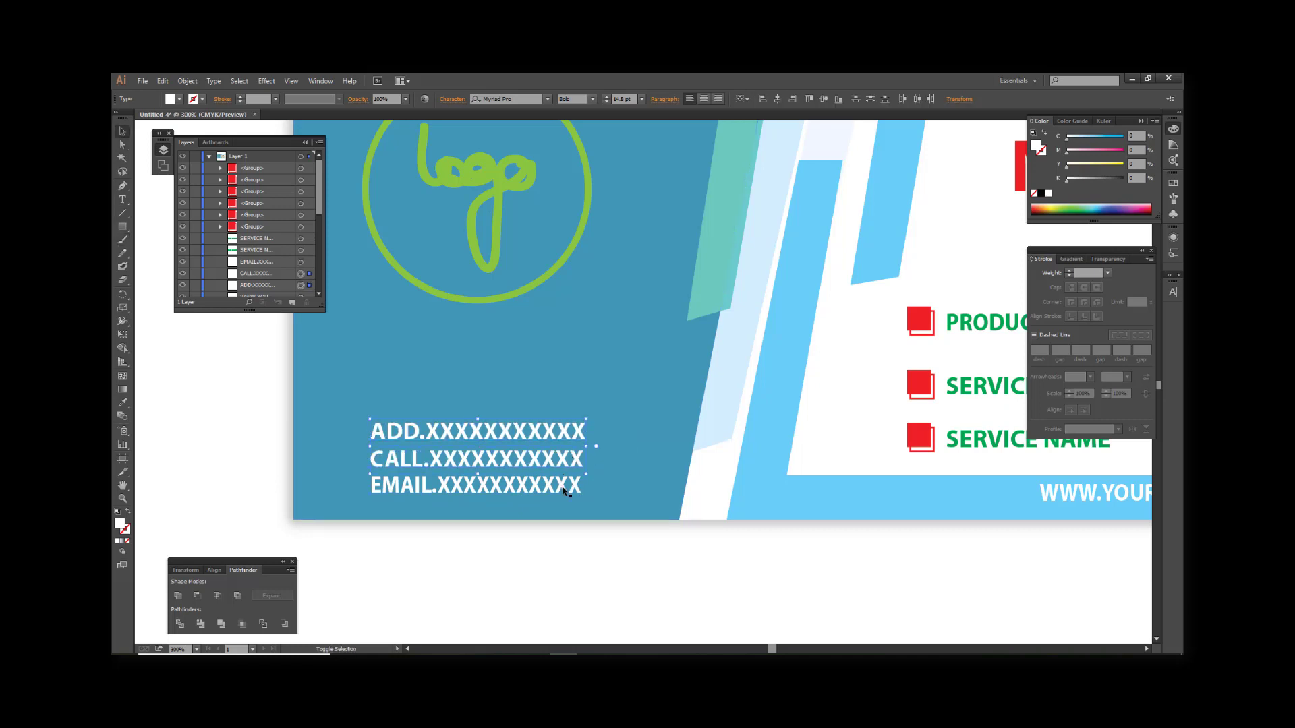
click(212, 570)
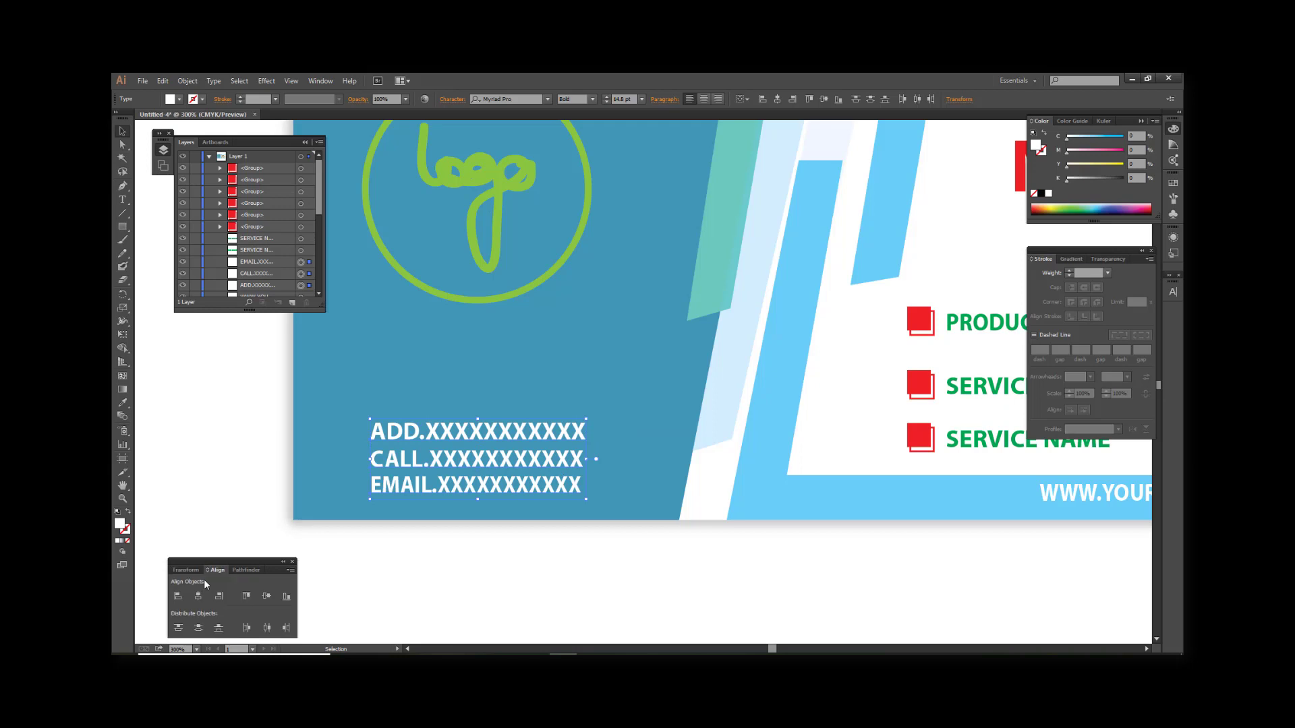
click(218, 462)
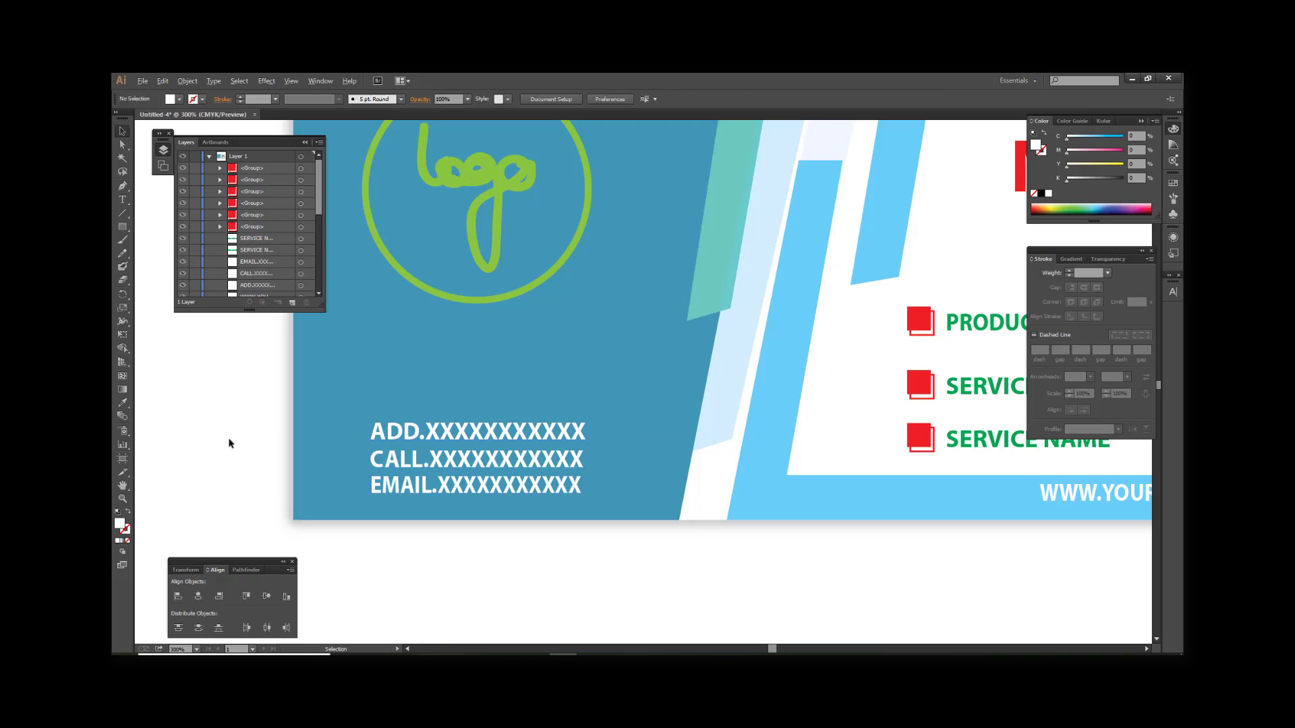
scroll(229, 443, down, 1)
scroll(230, 443, down, 2)
scroll(474, 494, left, 3)
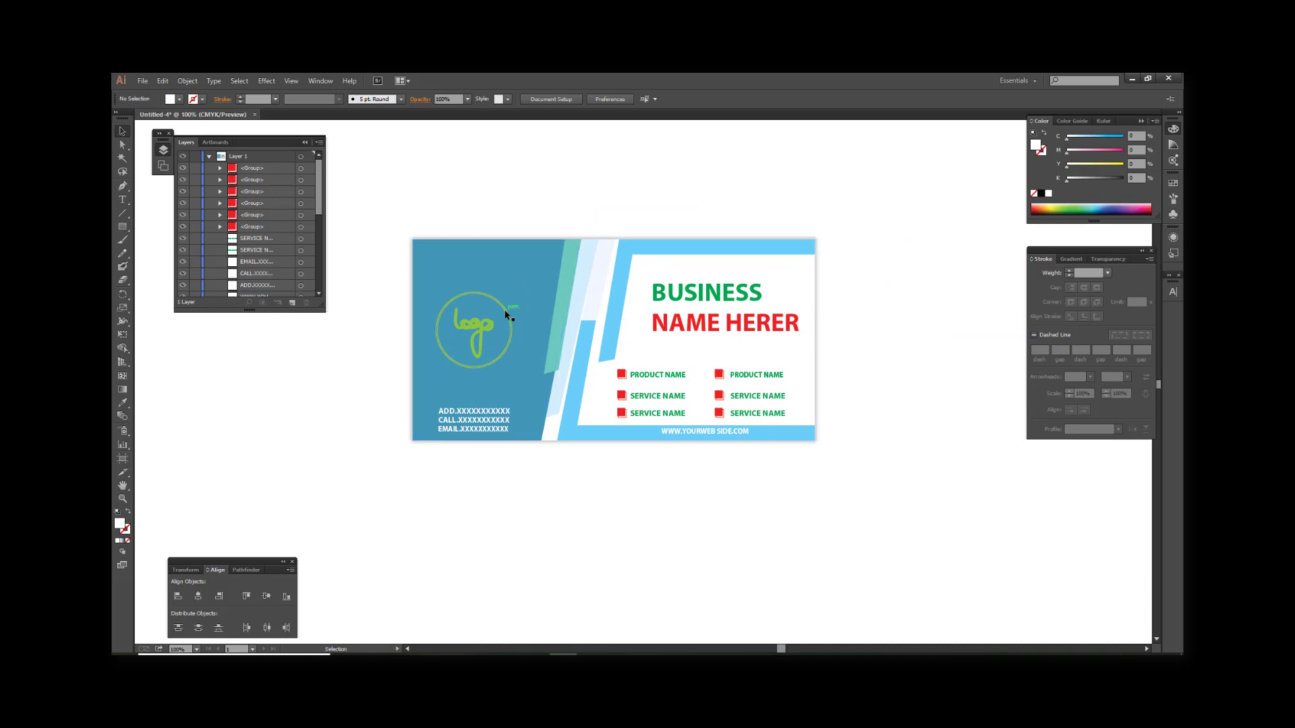
drag(506, 313, 496, 310)
scroll(506, 313, up, 1)
scroll(505, 309, up, 1)
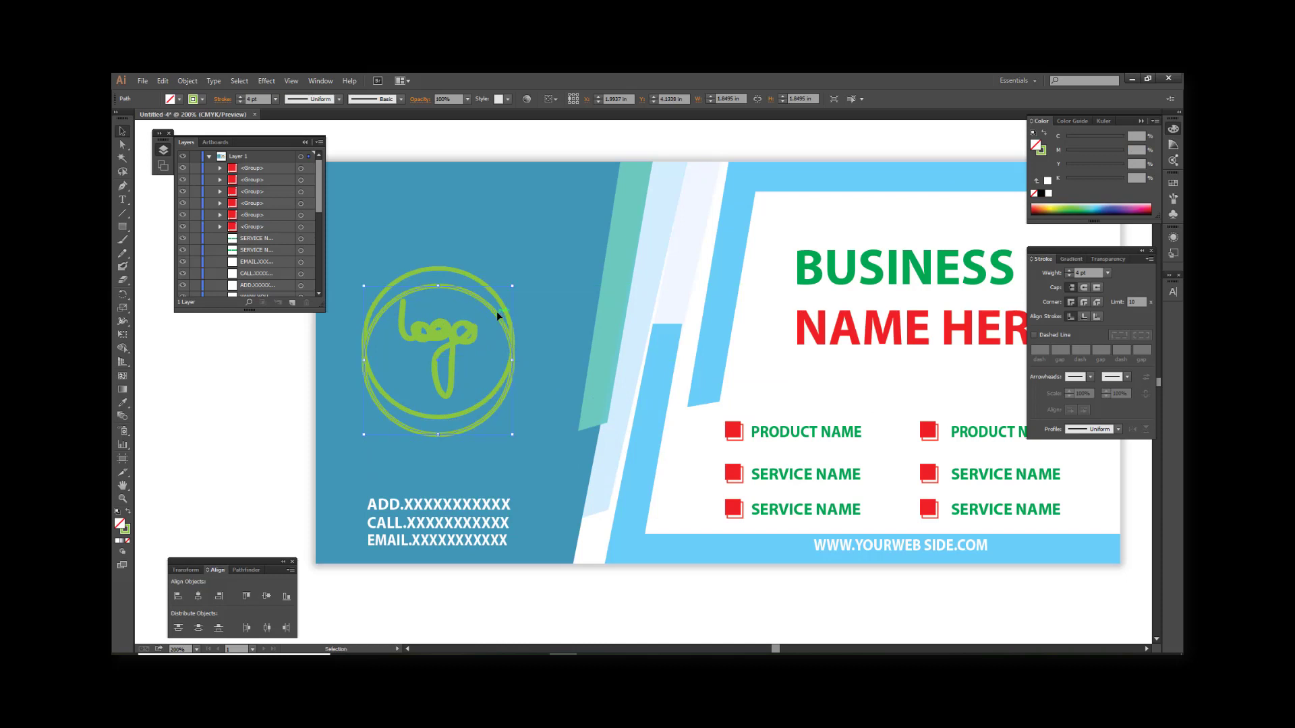
key(shift+x)
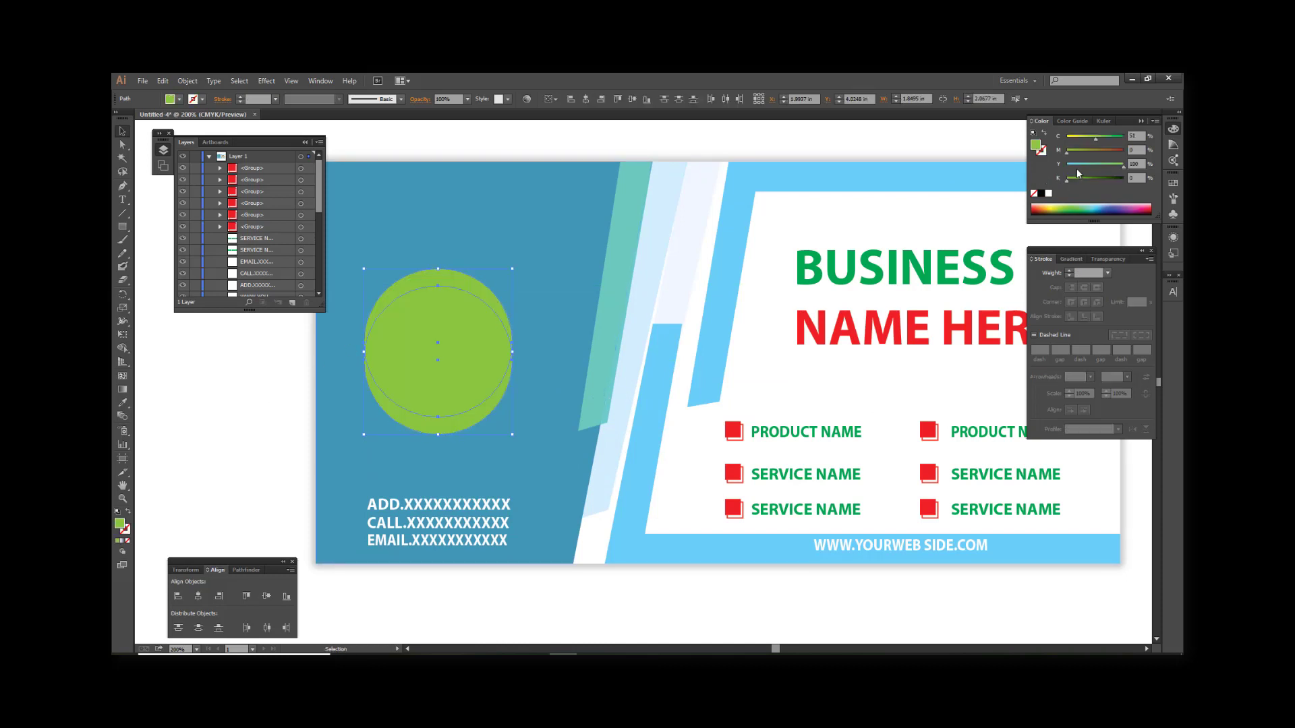
click(1077, 174)
key(shift+x)
click(263, 405)
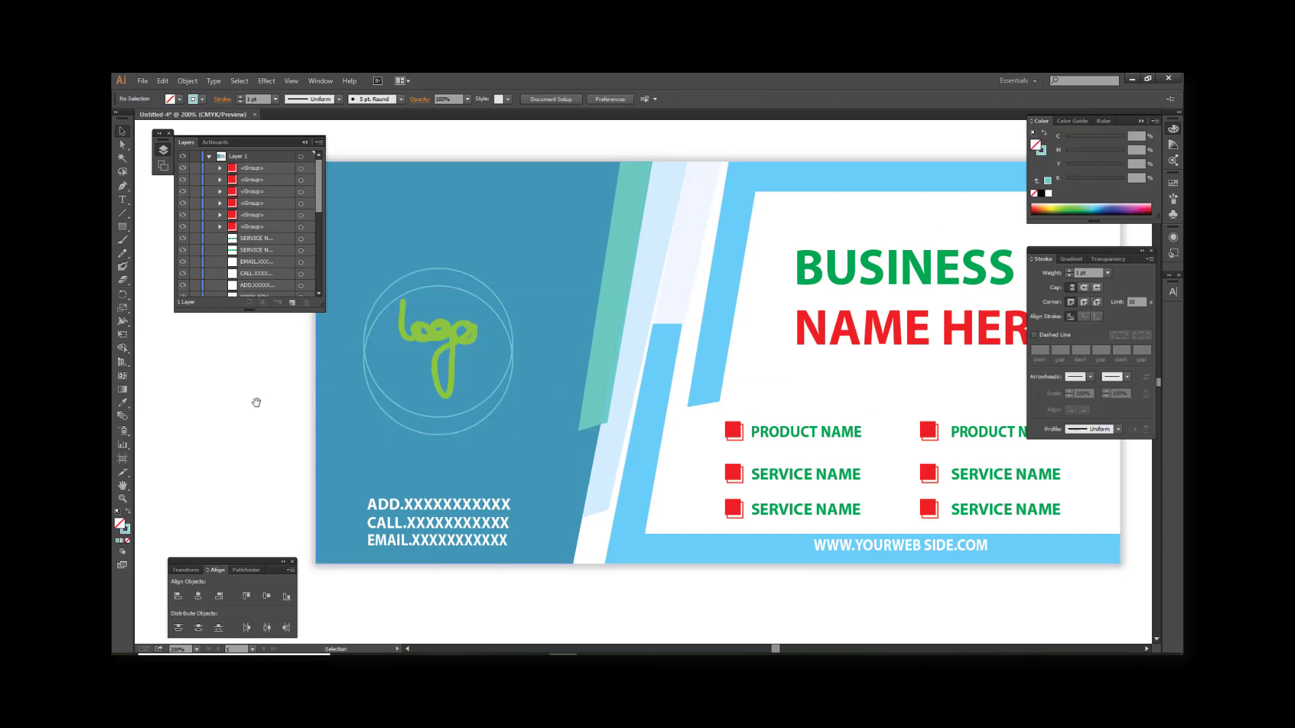
drag(256, 403, 304, 413)
key(ctrl+z)
key(ctrl+z)
key(ctrl+z)
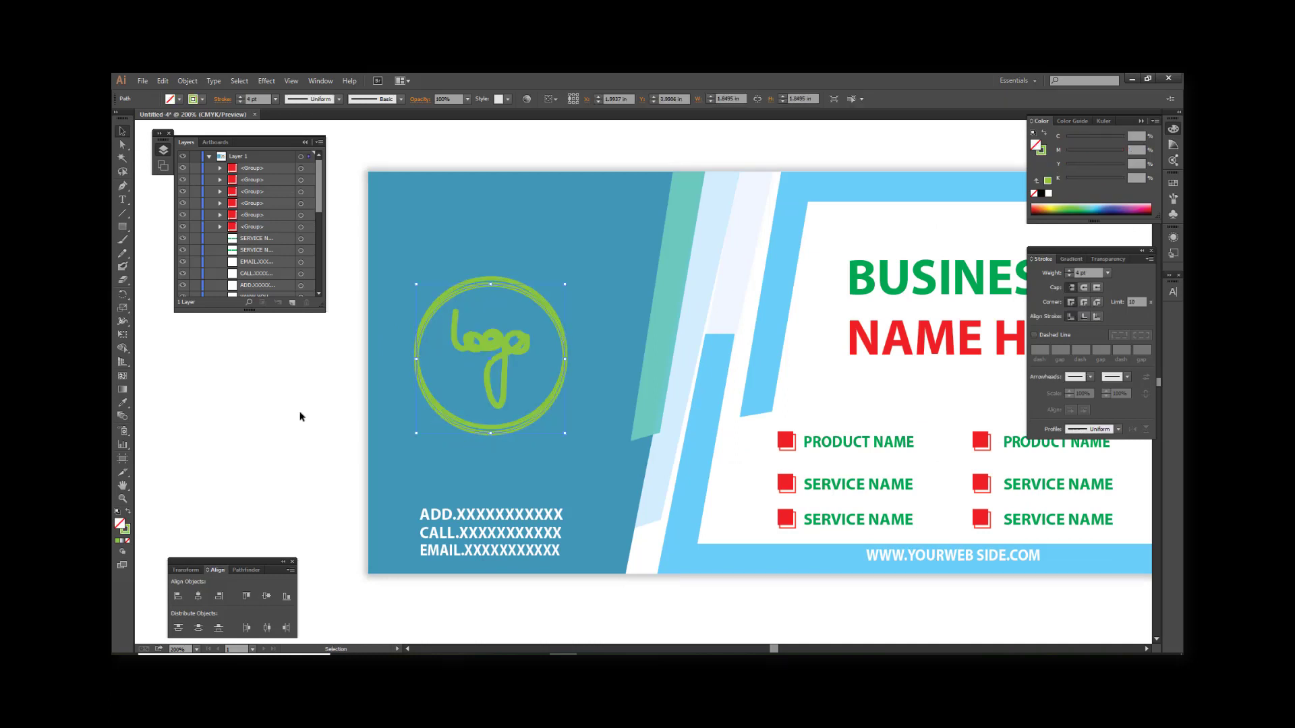
key(ctrl+z)
key(ctrl+z)
click(301, 416)
key(ctrl+minus)
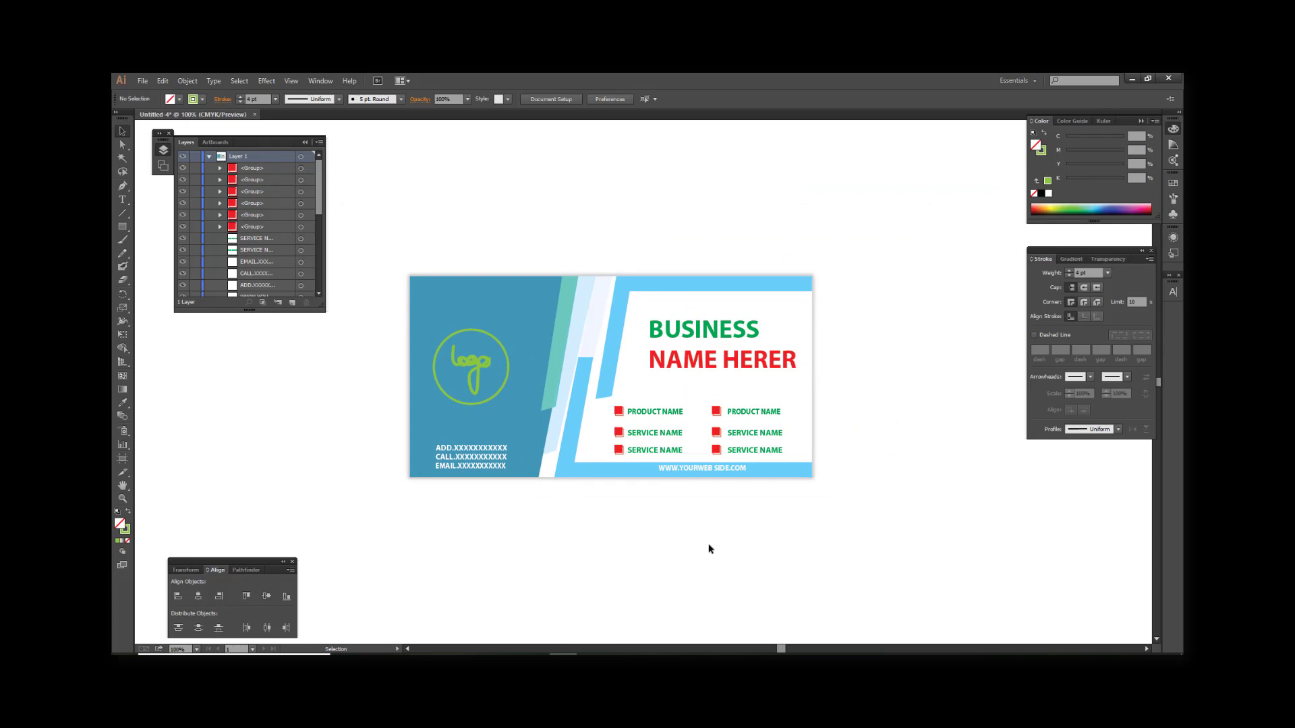
drag(692, 545, 722, 538)
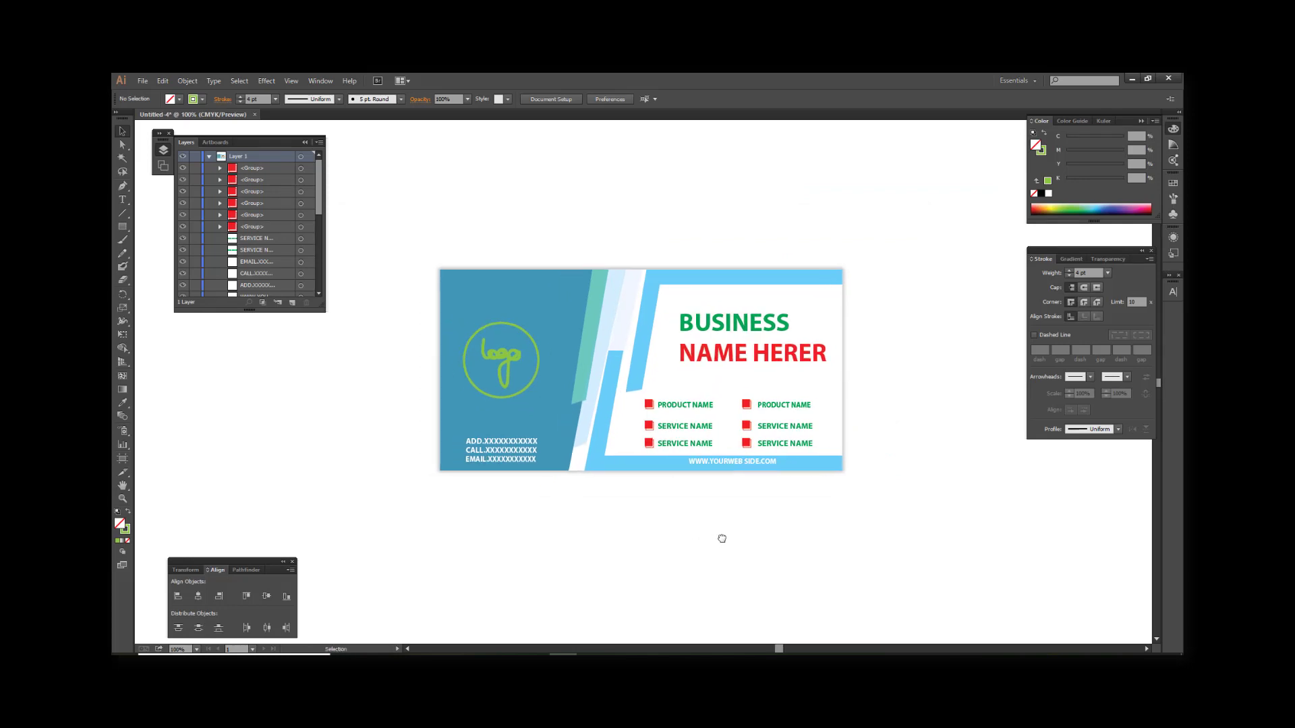